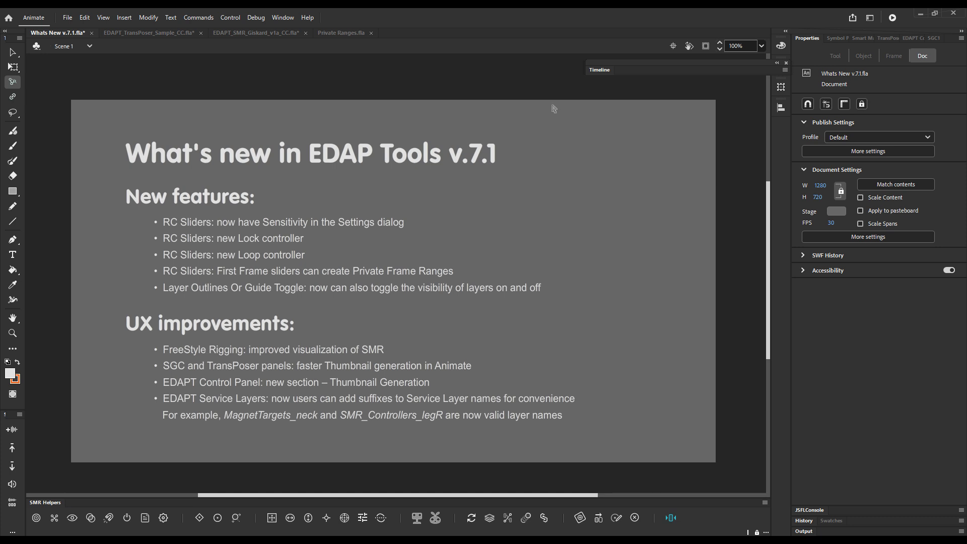
- Switch to the EDAPT_TransPoser_Sample_CC.fla tab showing the bunny rig titled 'RC Sliders - Sensitivity'
click(165, 34)
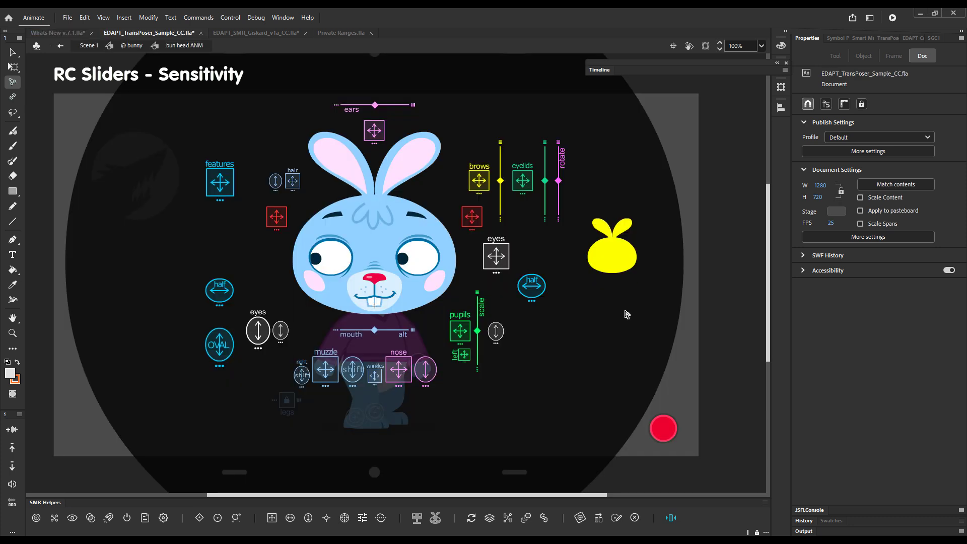
click(477, 370)
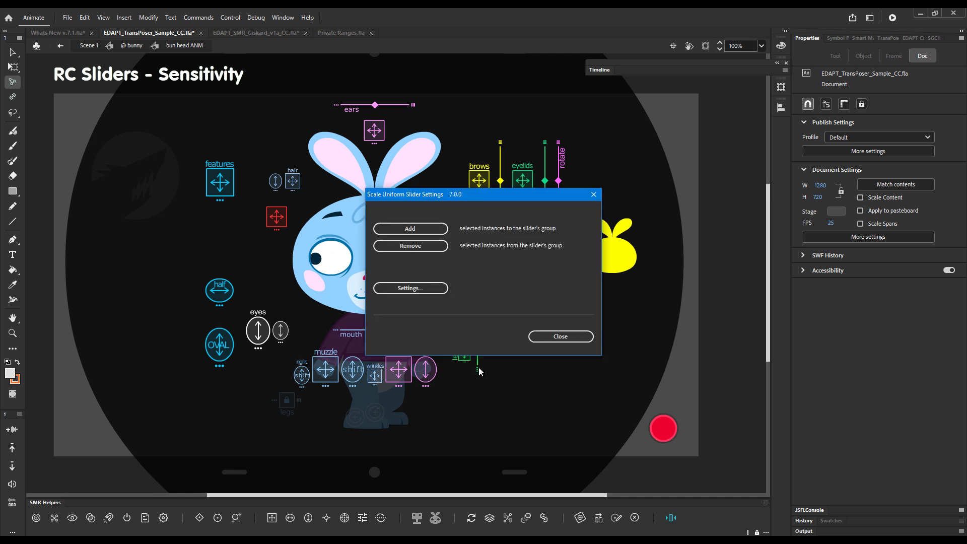
click(433, 288)
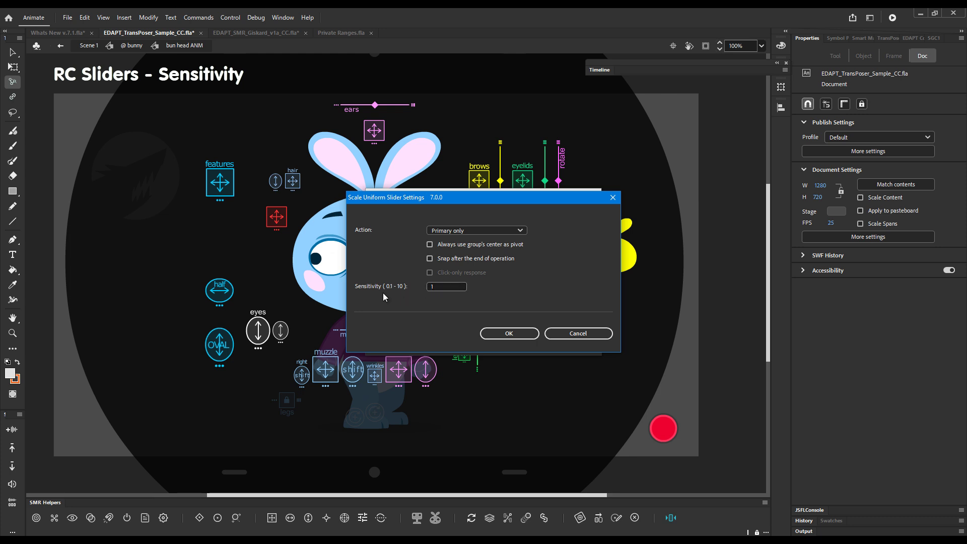
click(574, 336)
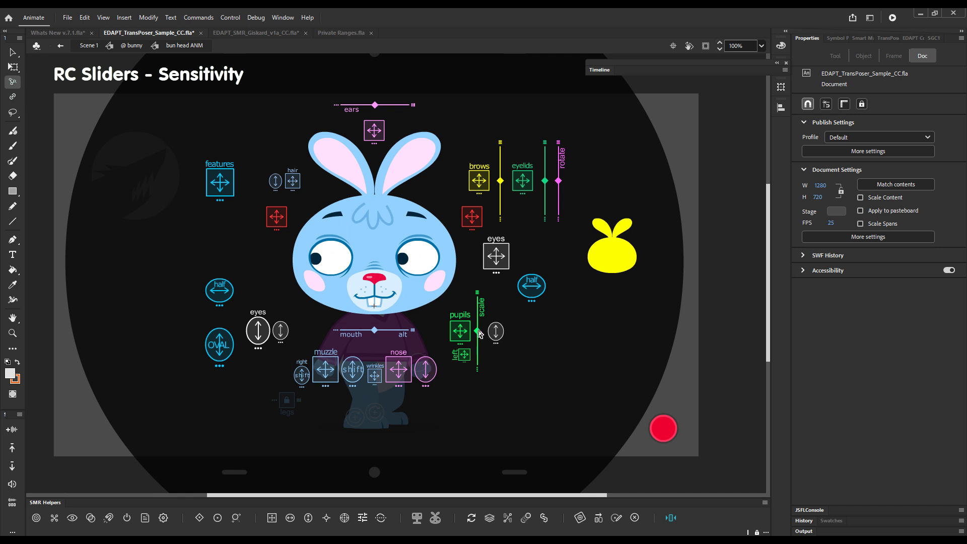
drag(479, 334, 480, 382)
drag(480, 369, 485, 291)
drag(486, 290, 480, 326)
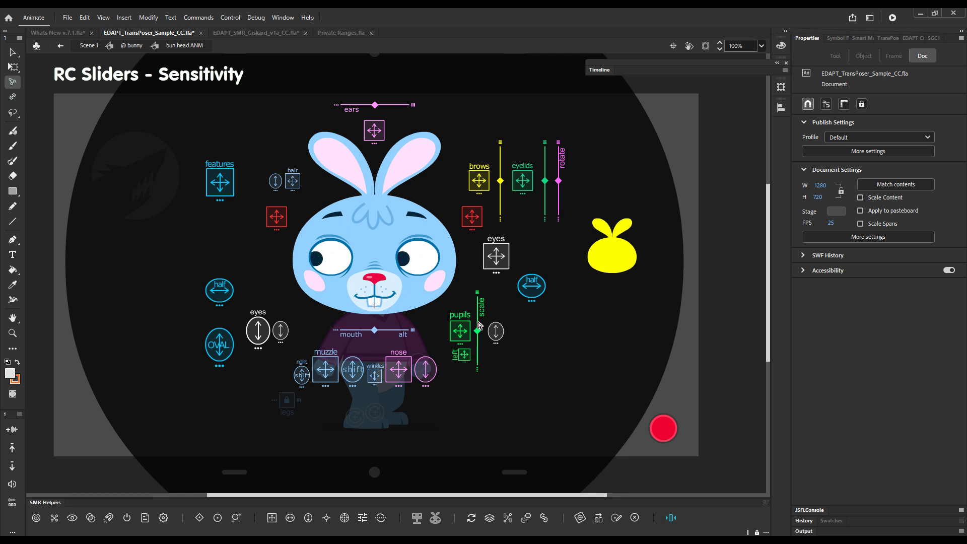
- Change the pupils scale slider's Sensitivity from 1 to 5 and drag it to test the faster response
click(477, 370)
click(424, 286)
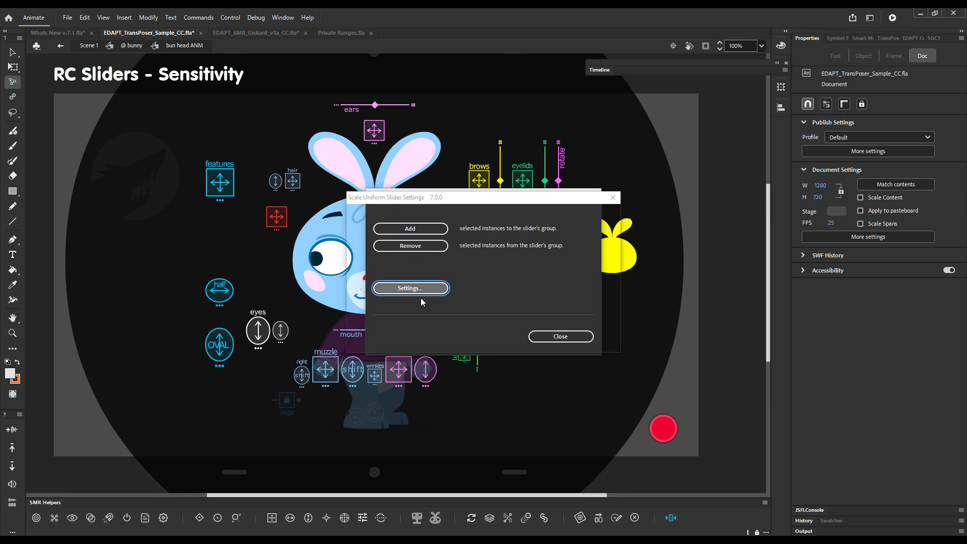
double_click(438, 287)
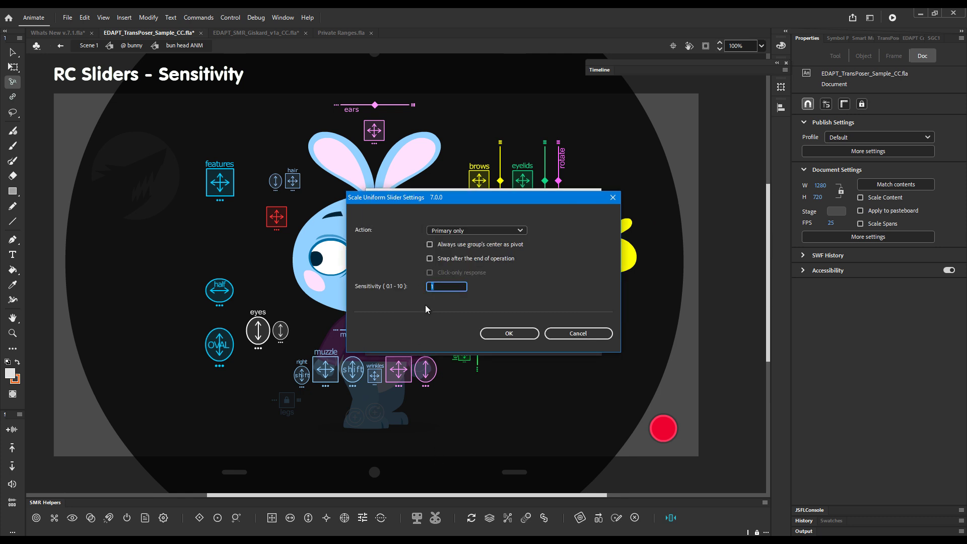
text(5)
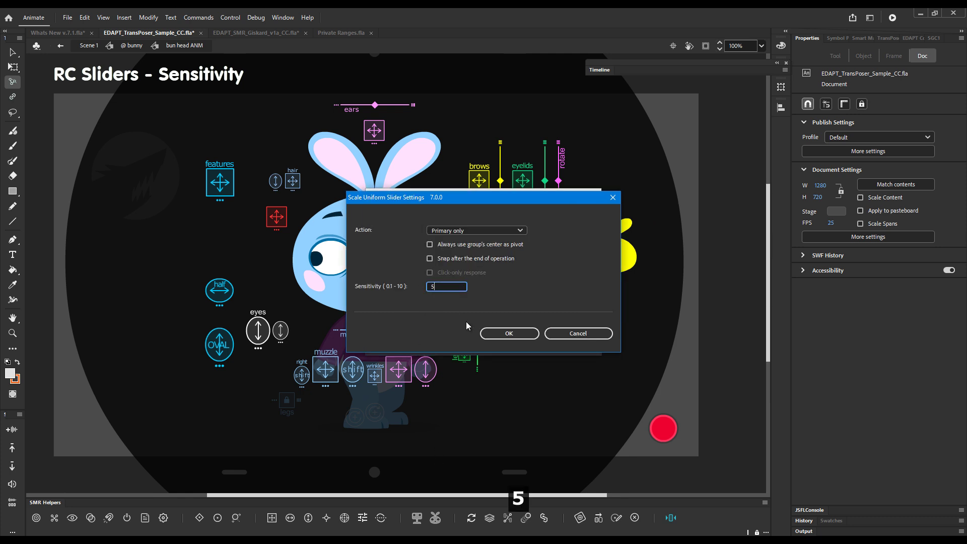
click(508, 333)
mouse_move(478, 332)
mouse_down()
mouse_move(490, 274)
mouse_move(477, 339)
mouse_move(476, 331)
mouse_up()
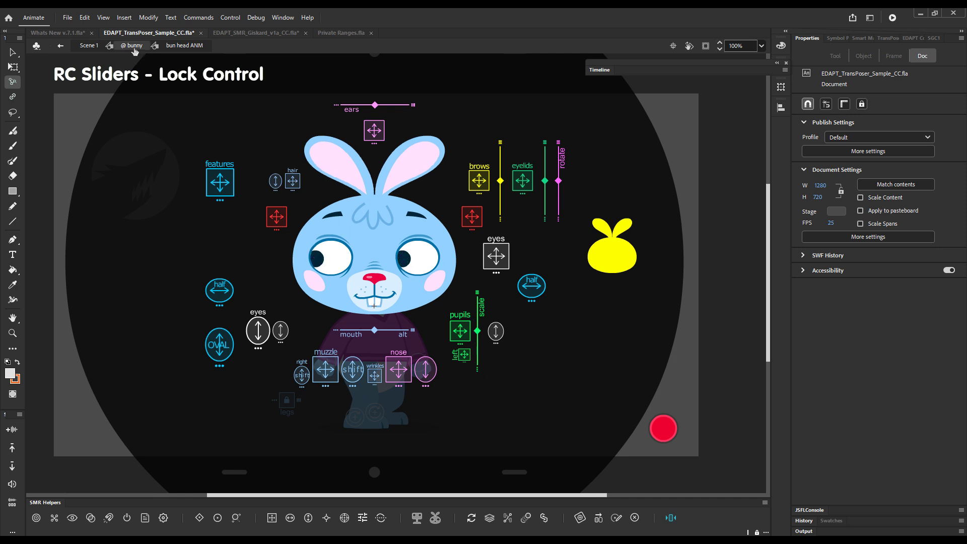
- Return to the @ bunny level with the Timeline expanded, then lock and unlock the leg layers
click(135, 46)
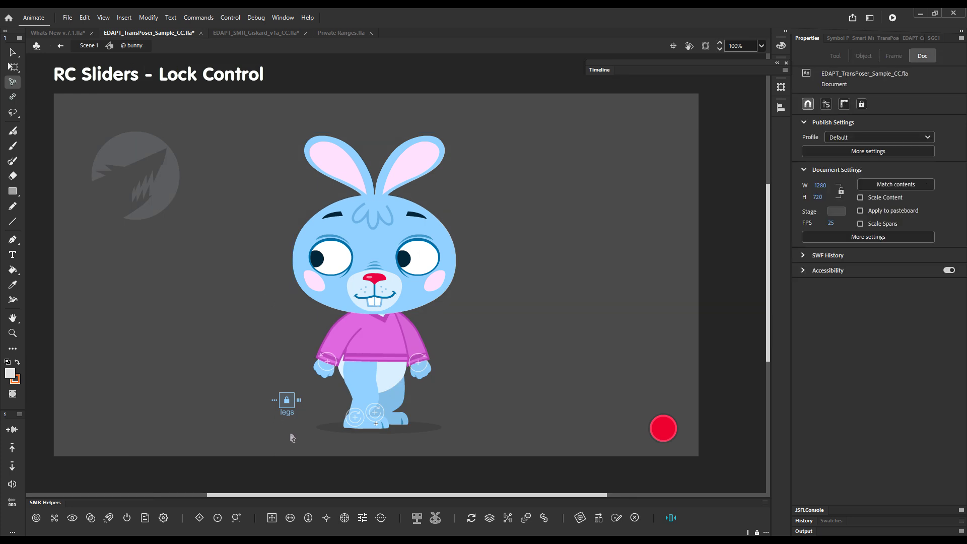
click(599, 70)
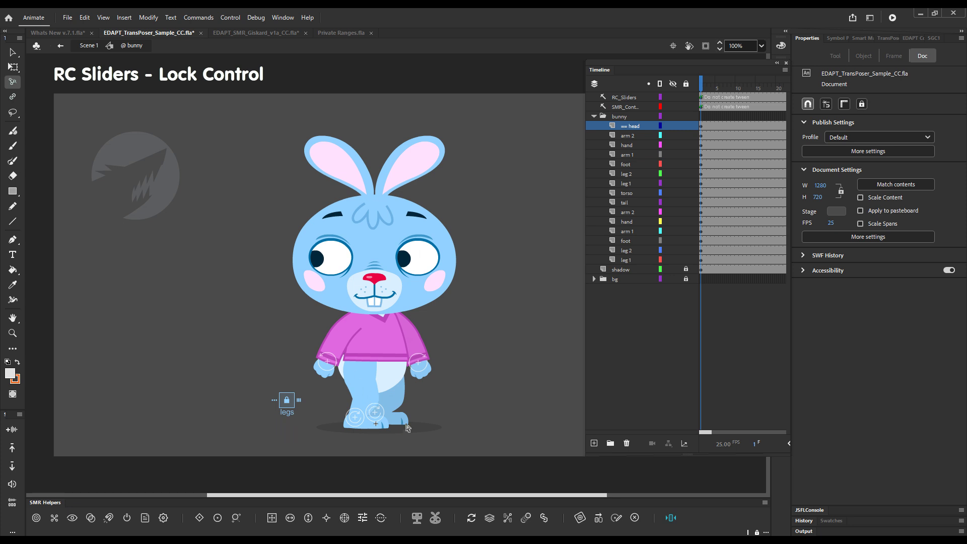
click(286, 400)
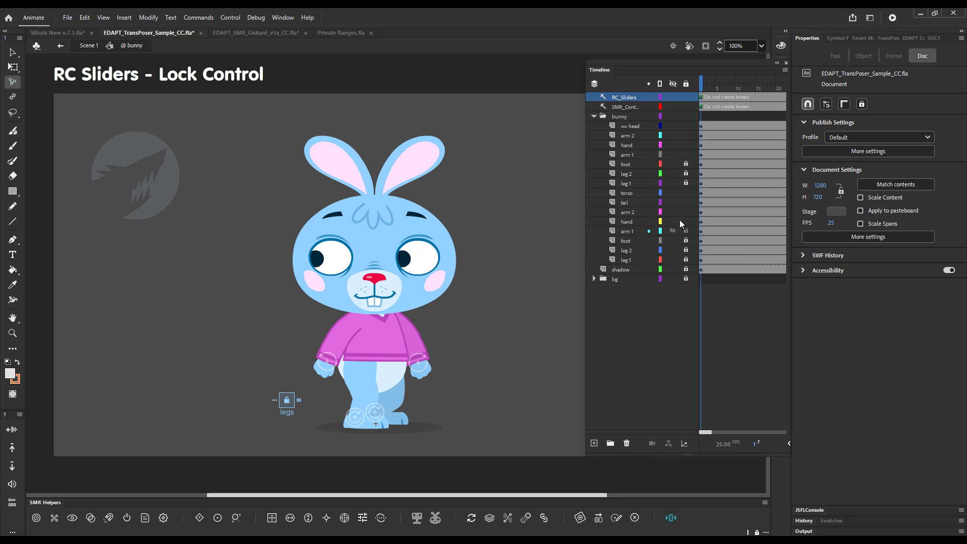
click(286, 402)
- In the Giskard robot document, select the robot's left leg chain
click(274, 33)
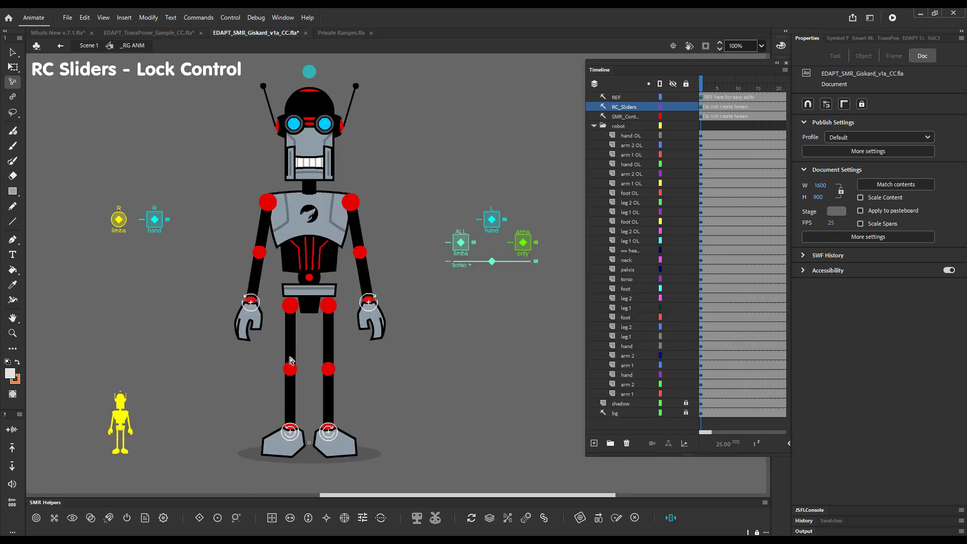
key(v)
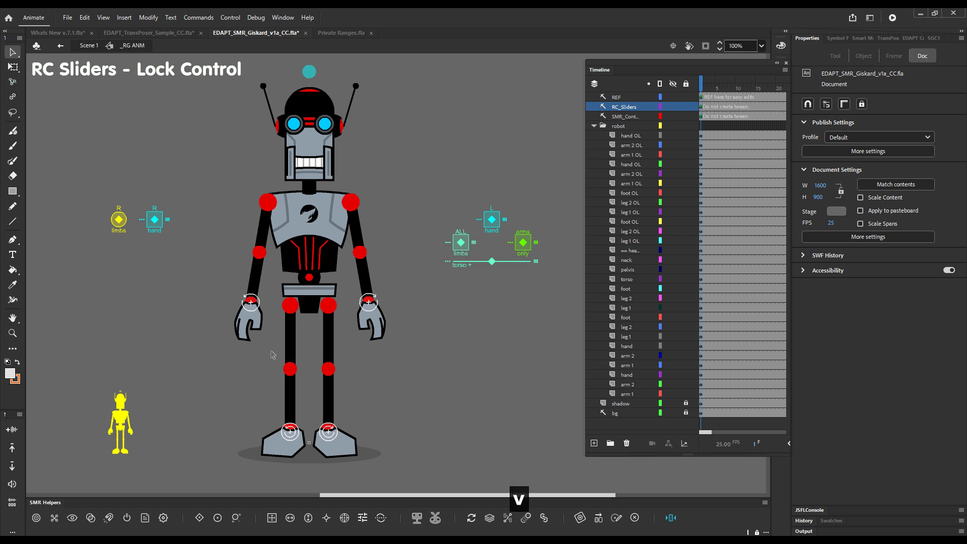
click(291, 343)
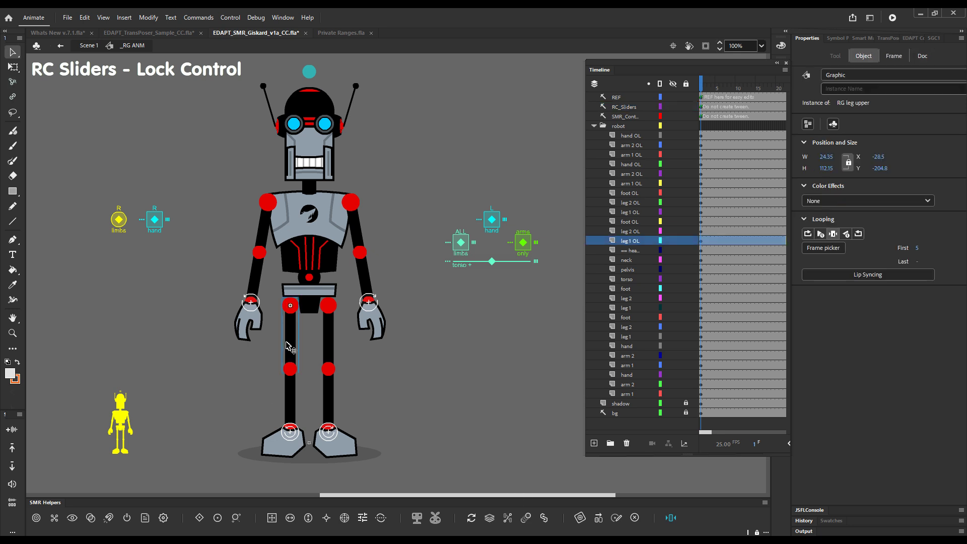
key(1)
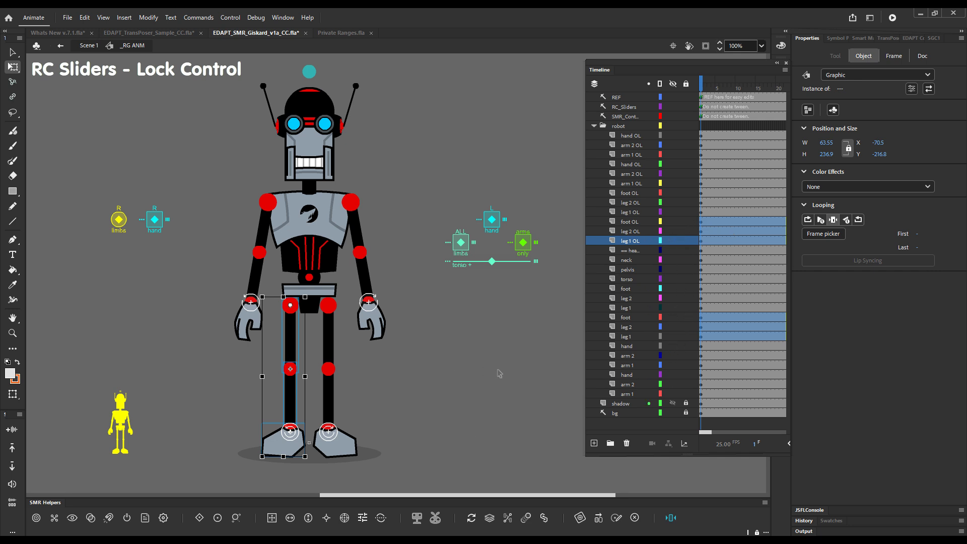
- Create a Lock Control RC slider (#FF6600) and place it beside the robot's legs
click(362, 519)
click(523, 186)
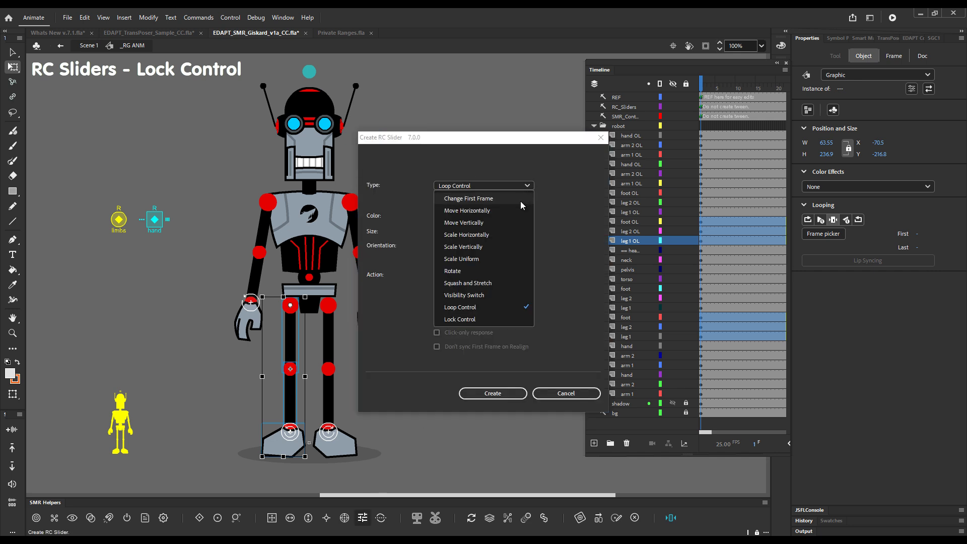
click(467, 319)
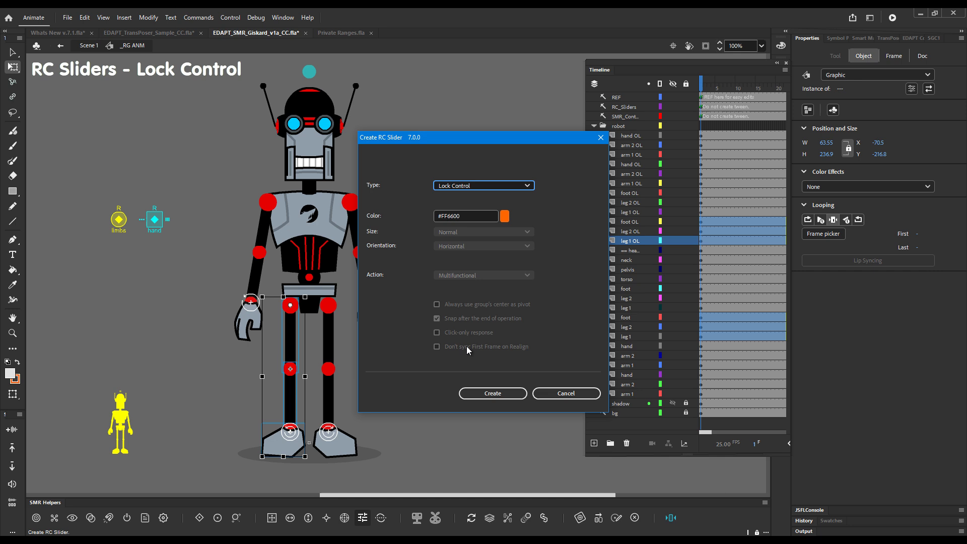
click(485, 393)
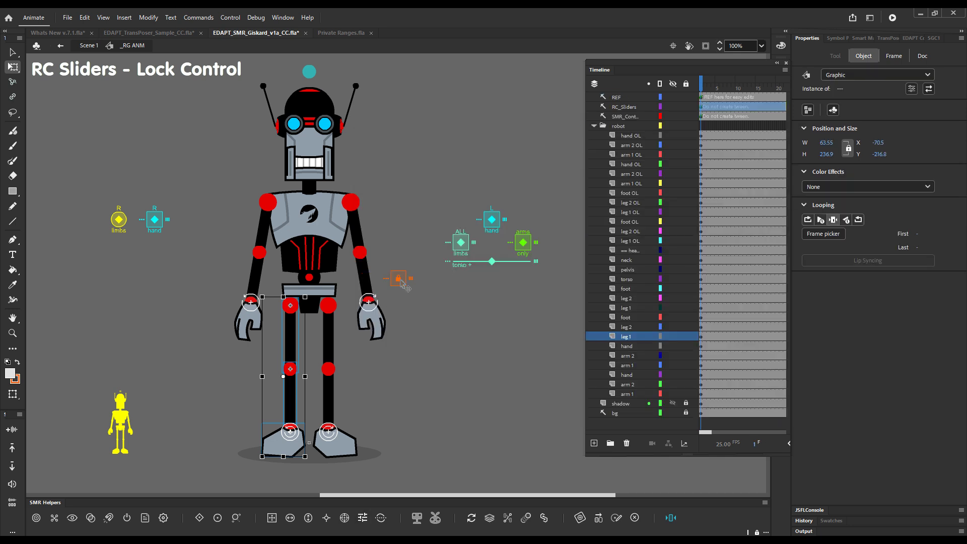
drag(403, 285, 226, 377)
click(226, 410)
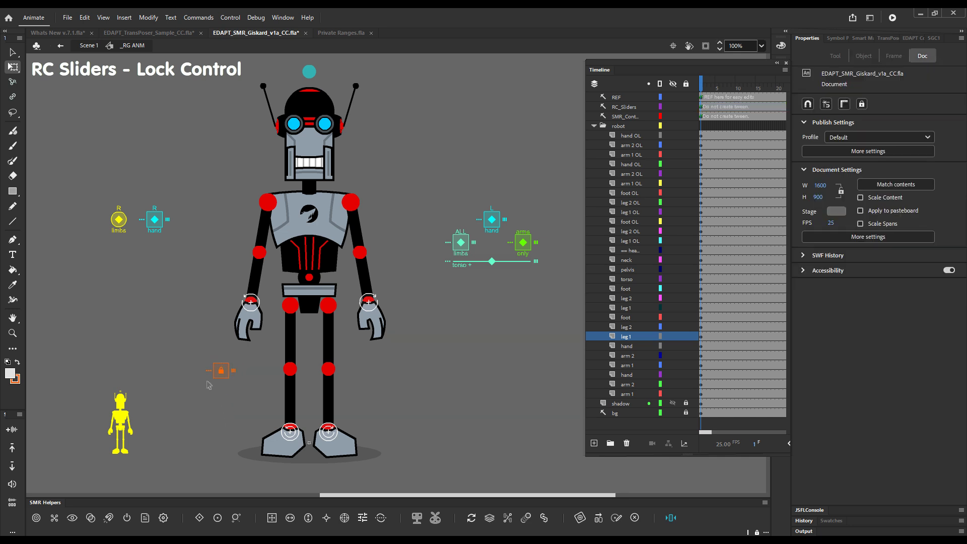
- Review the Lock Control slider's settings, then toggle it to lock the robot's leg 1 layer
click(232, 370)
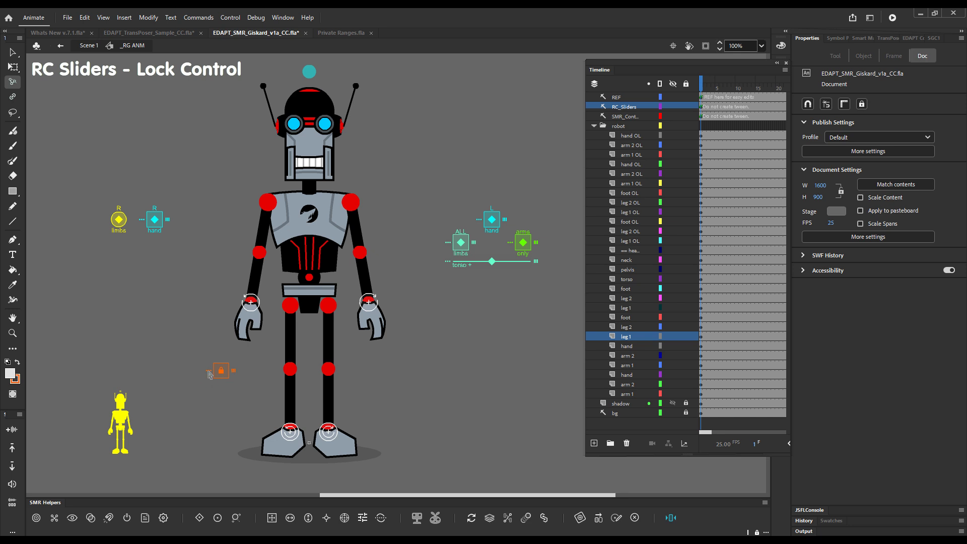
double_click(211, 375)
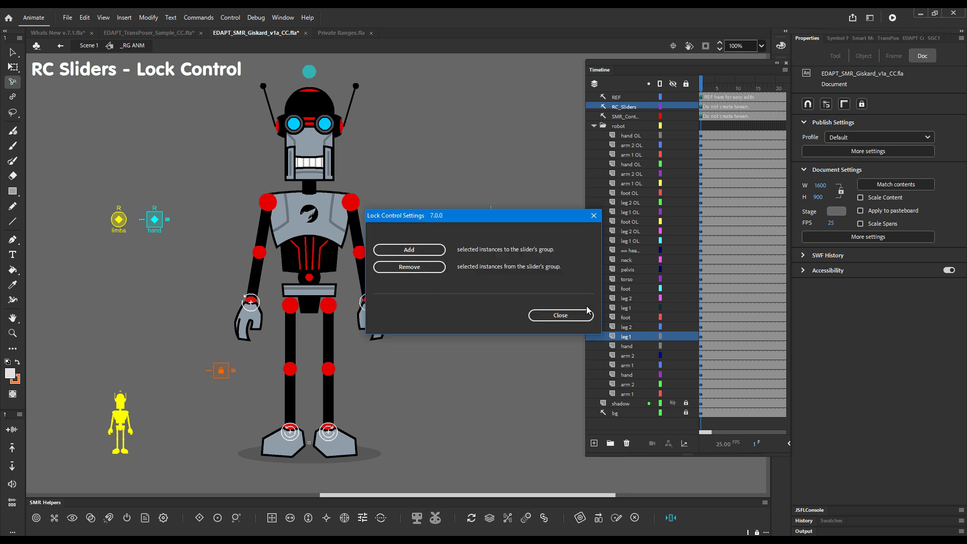
click(569, 318)
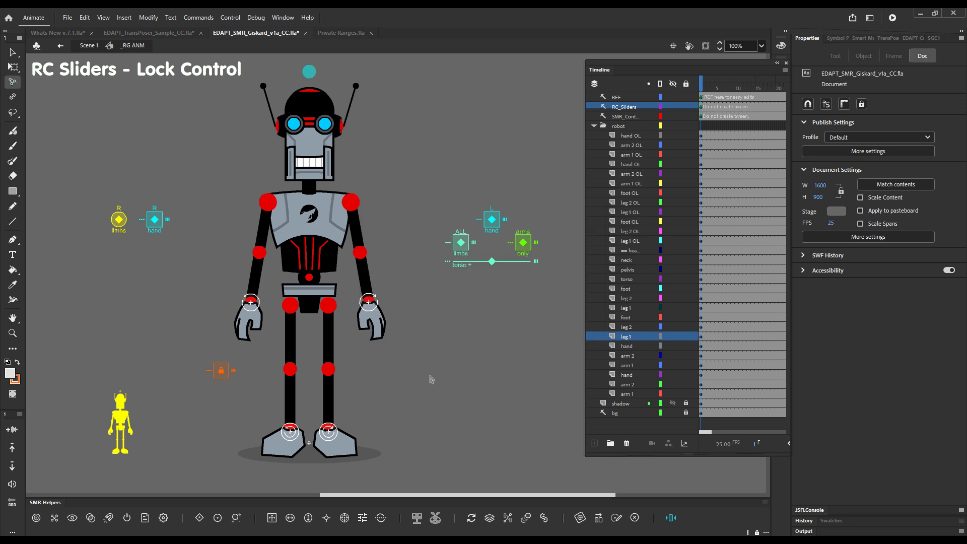
click(222, 374)
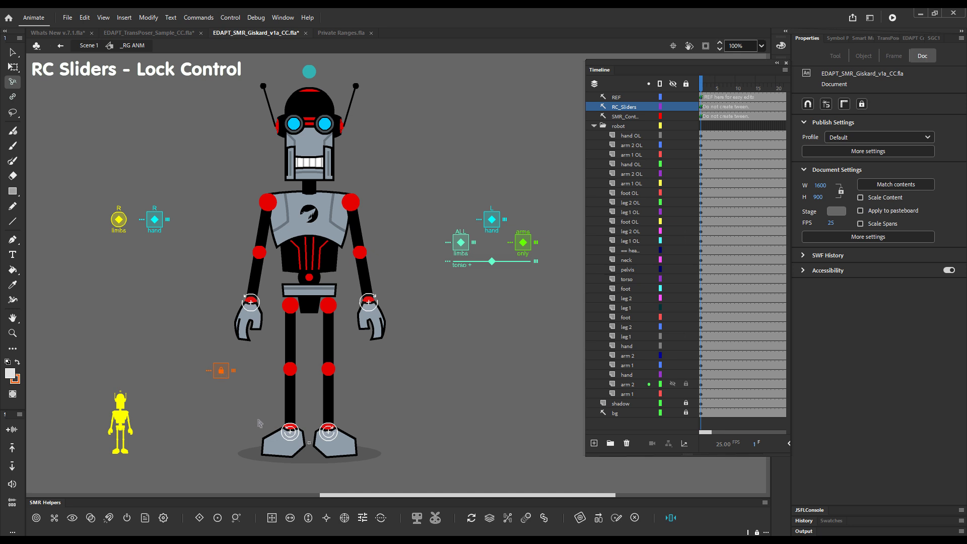
- Add the robot's right leg chain to the Lock Control group and toggle the lock again
key(v)
click(331, 343)
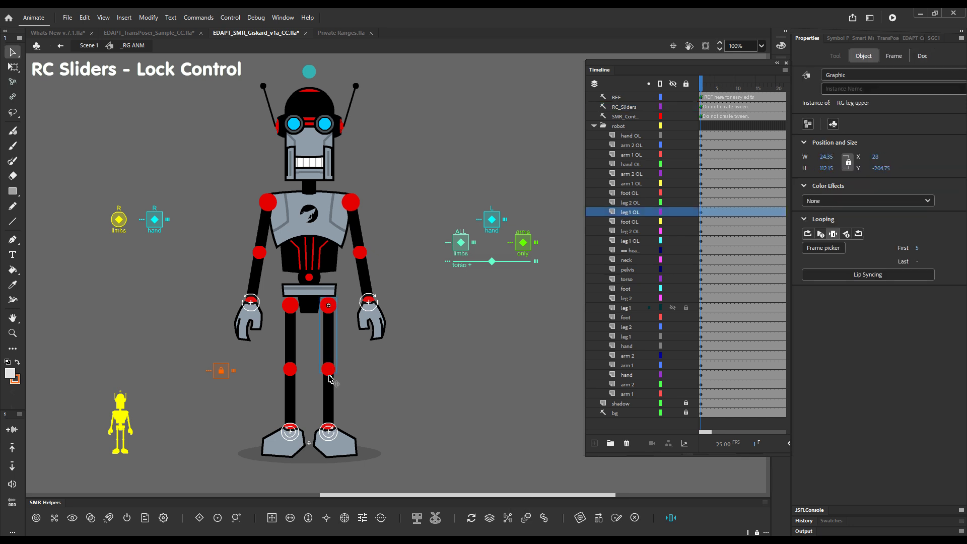
key(1)
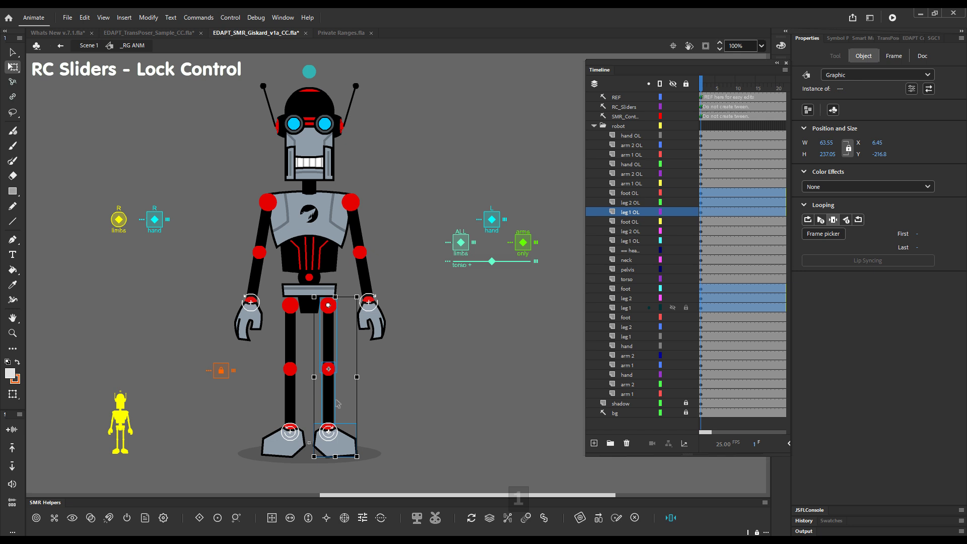
key(g)
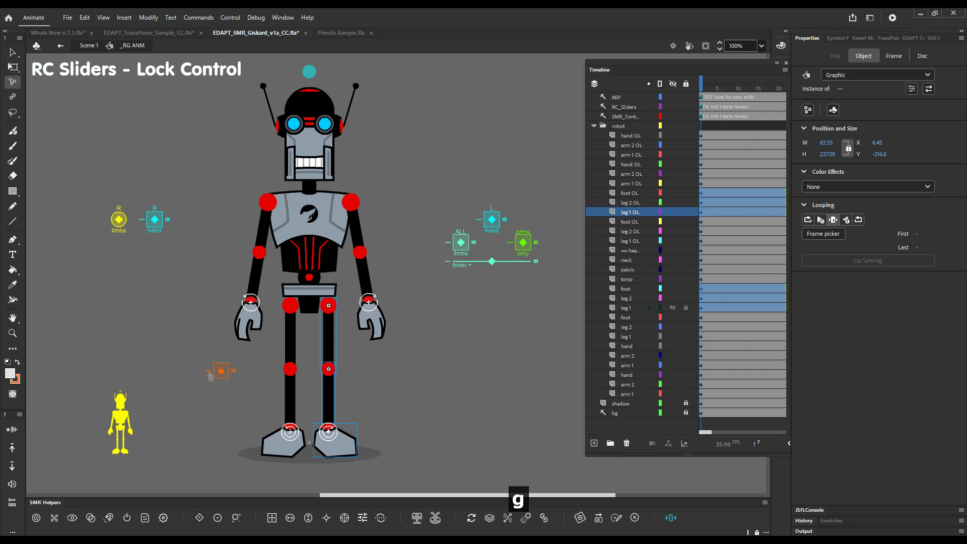
click(209, 375)
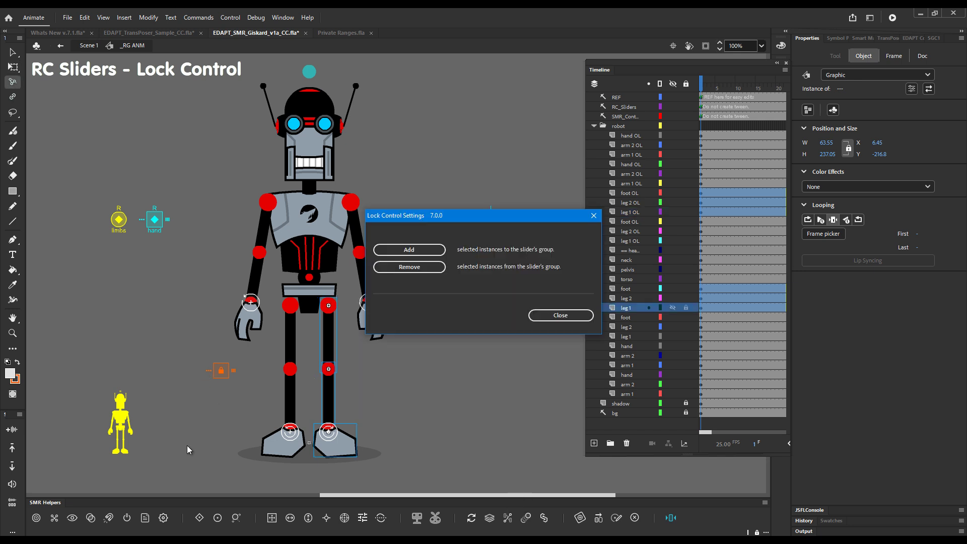
click(408, 250)
click(222, 376)
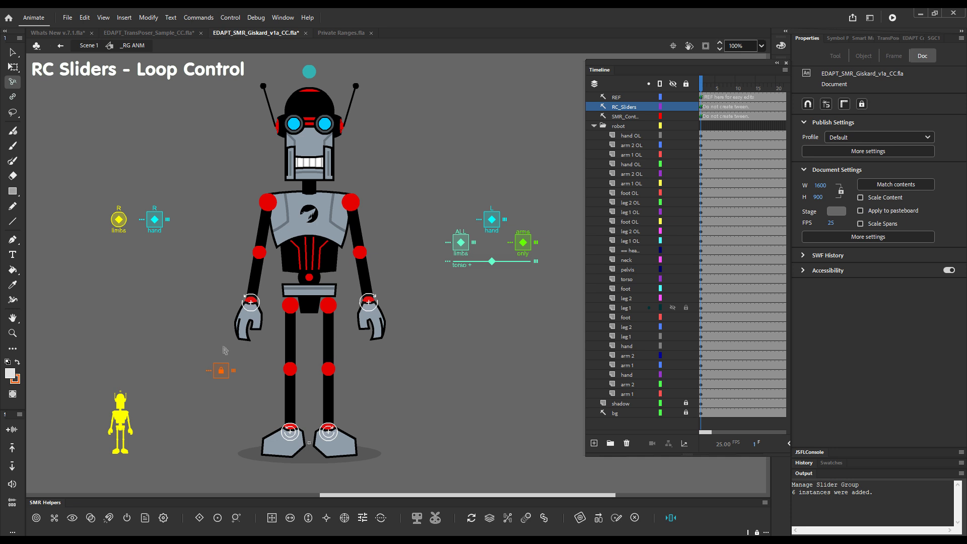
- Select both robot hands and create a Loop Control RC slider (#9966FF) for them
shift+click(383, 322)
shift+click(383, 323)
ctrl+shift+click(380, 335)
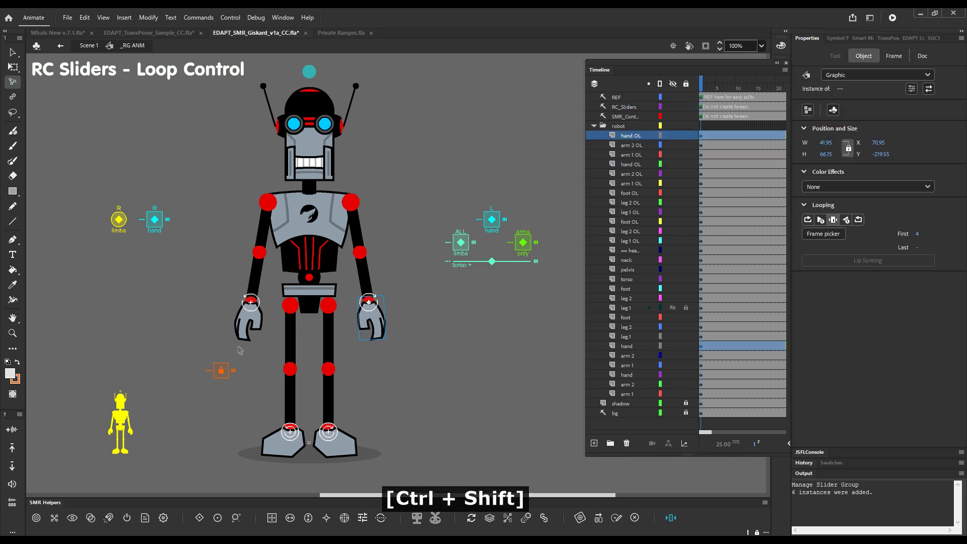
ctrl+shift+click(242, 327)
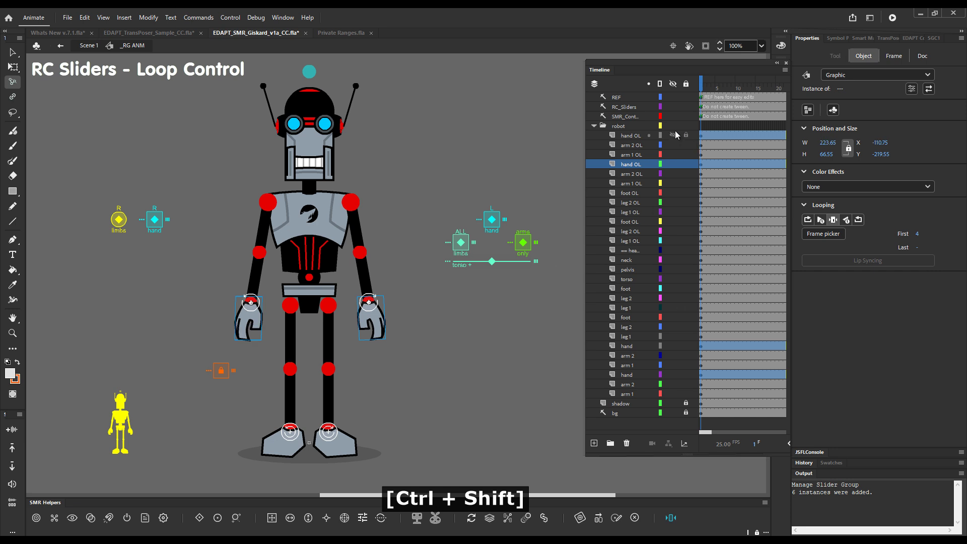
click(363, 518)
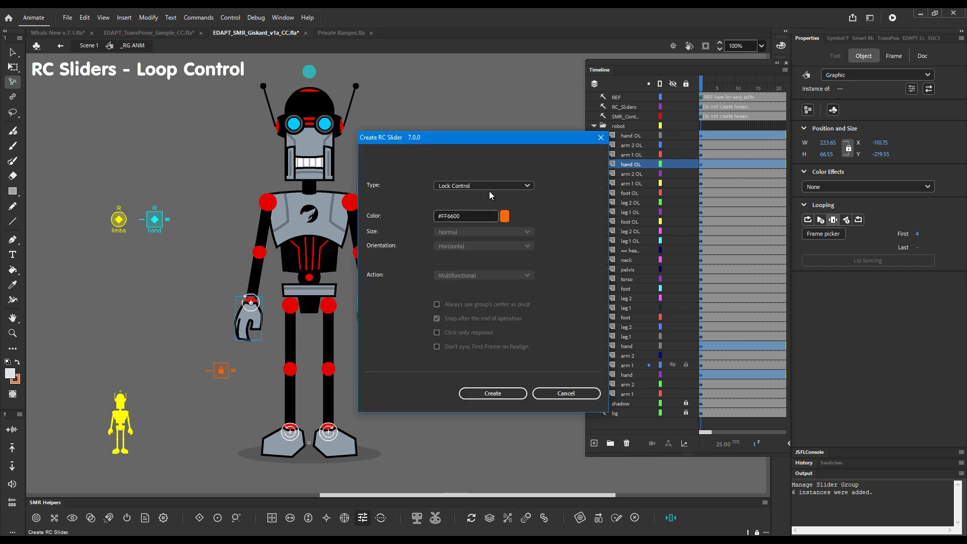
click(509, 183)
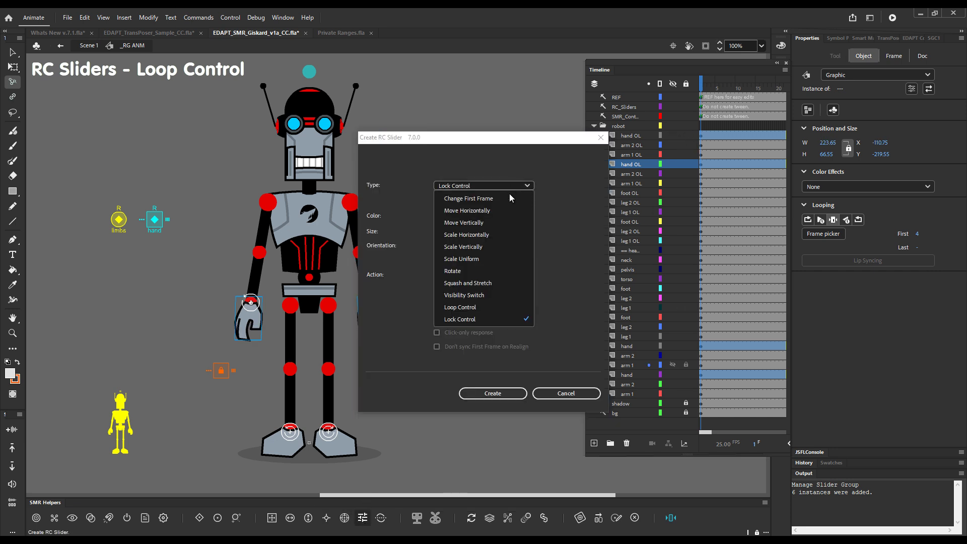
click(475, 307)
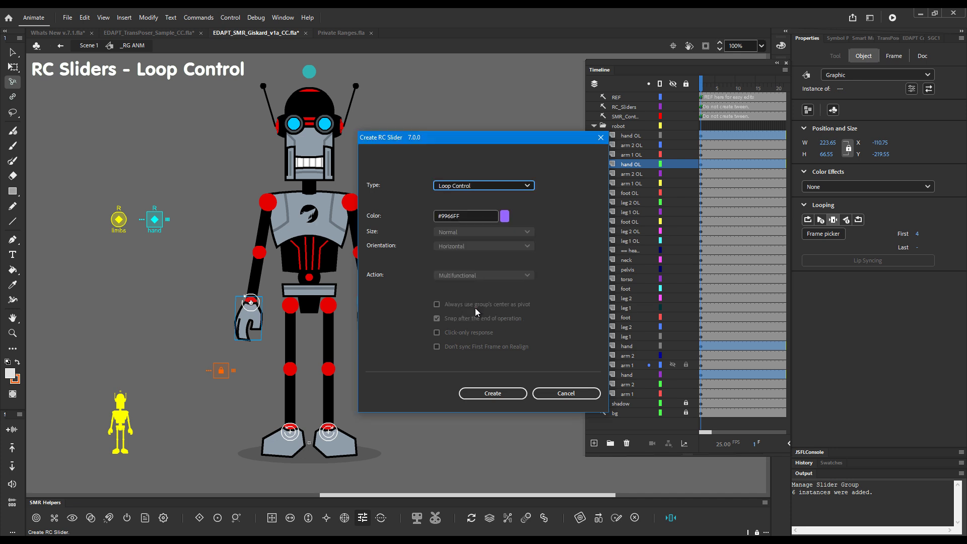
click(503, 394)
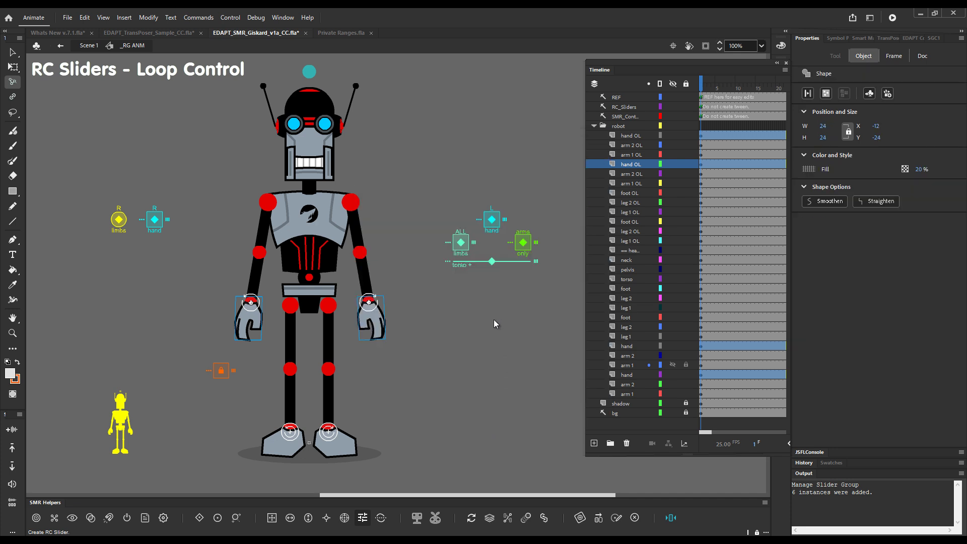
- Place the Loop Control slider beside the robot's right arm and give it a cyan Tint effect
drag(403, 276, 452, 298)
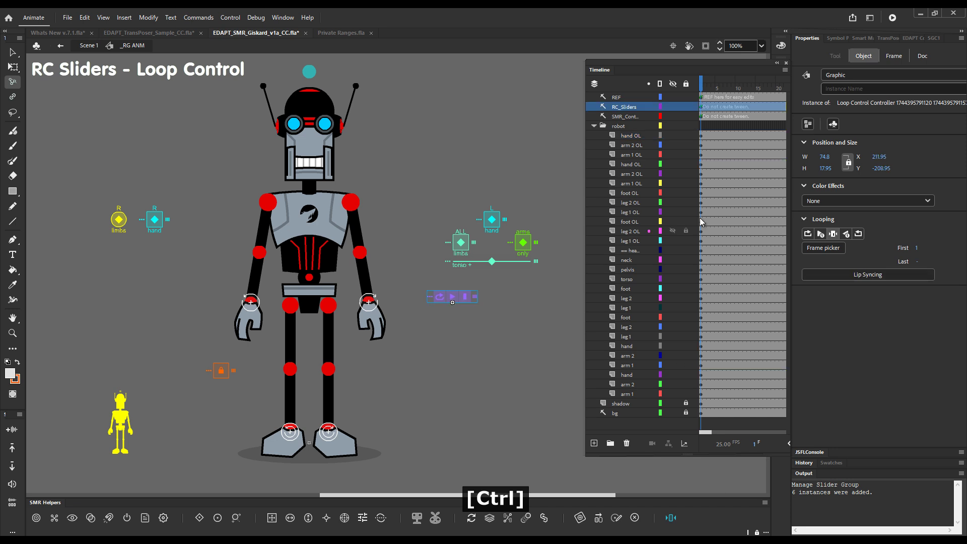
click(854, 200)
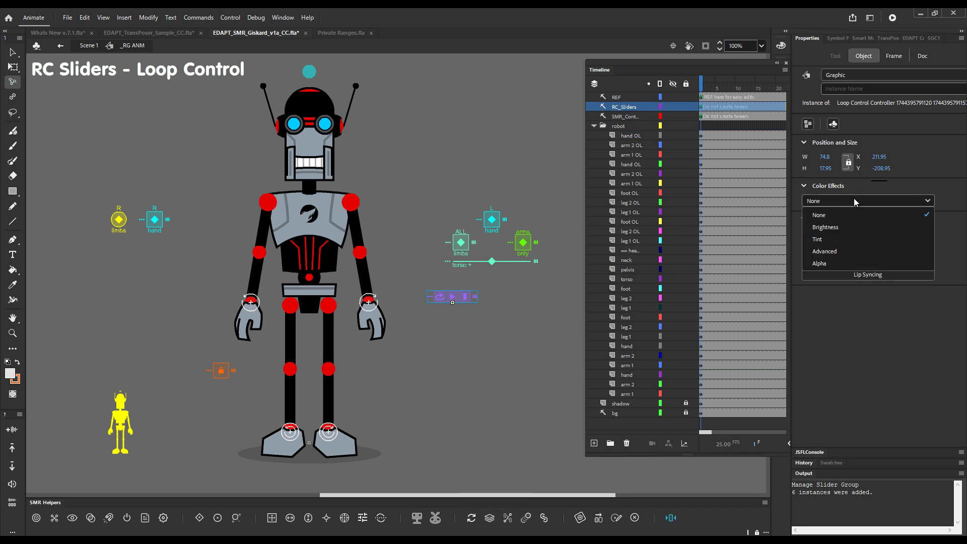
click(849, 239)
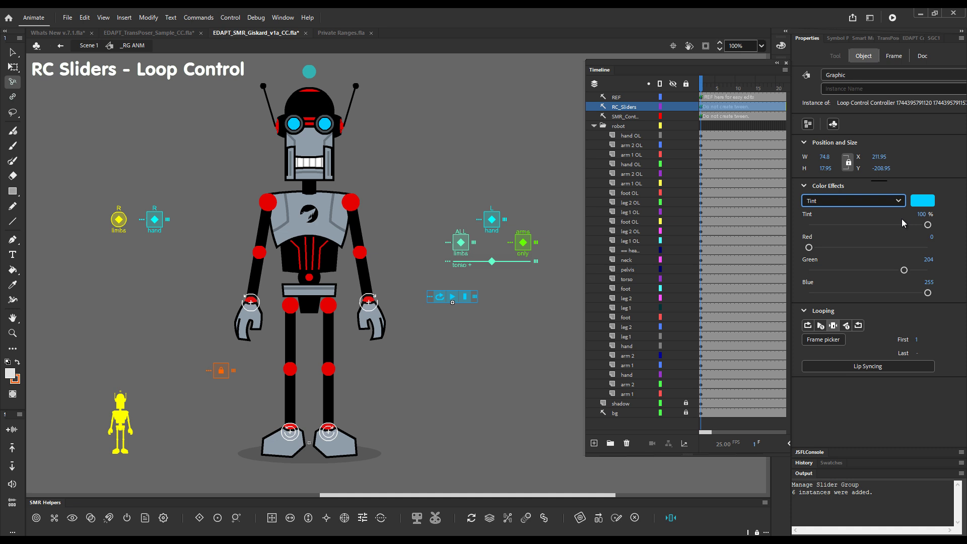
click(462, 326)
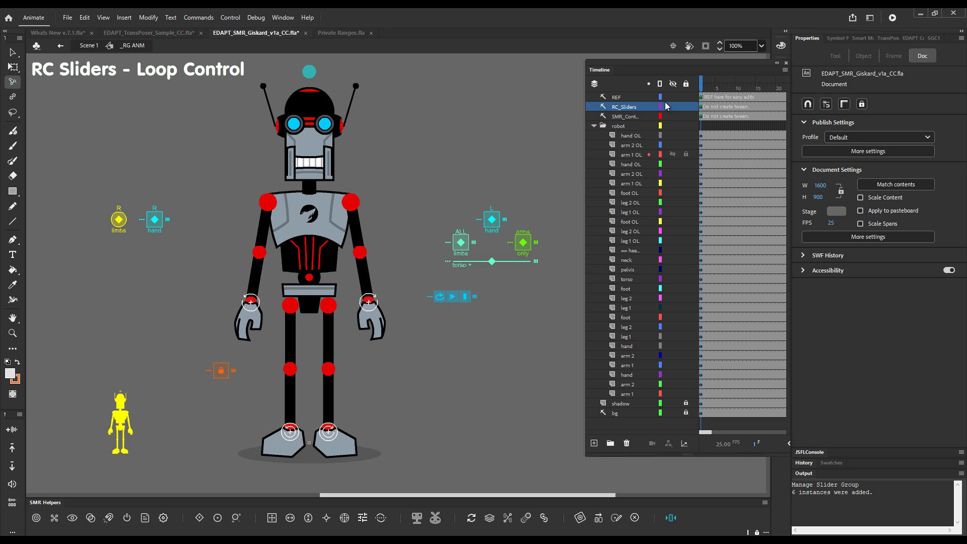
- Pose the hands at frame 10 with KineFlex and insert hand keyframes at frame 16
mouse_move(708, 87)
mouse_down()
mouse_move(735, 90)
mouse_move(700, 94)
mouse_move(705, 103)
mouse_move(736, 108)
mouse_move(698, 103)
mouse_up()
key(g)
drag(702, 85, 738, 100)
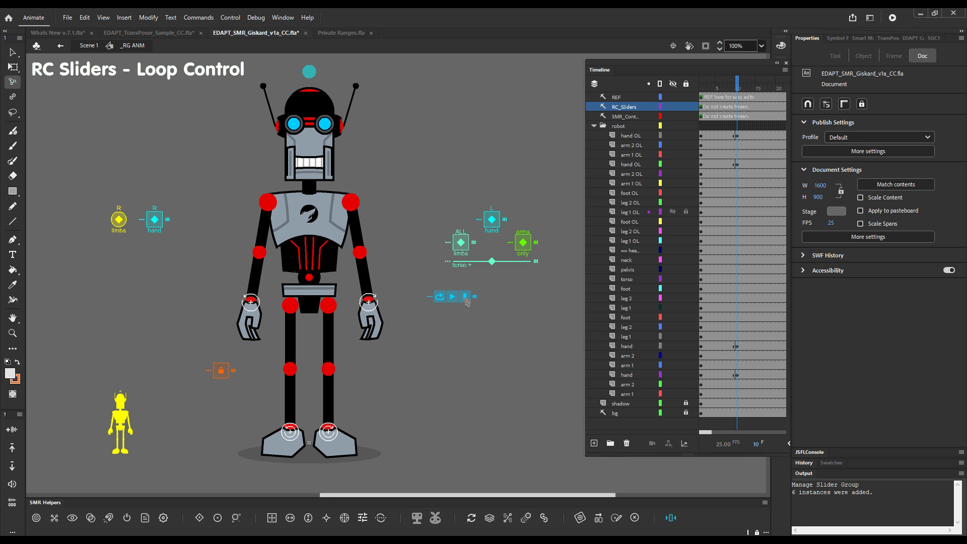
click(742, 85)
drag(742, 86, 761, 86)
key(F6)
- Play the robot's looping hand animation and deselect the hands
drag(764, 86, 779, 88)
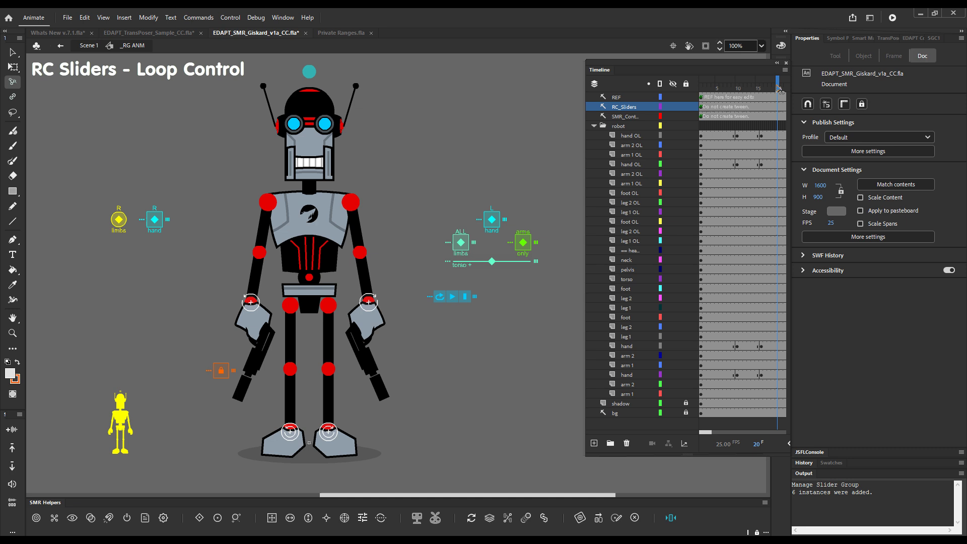
key(Return)
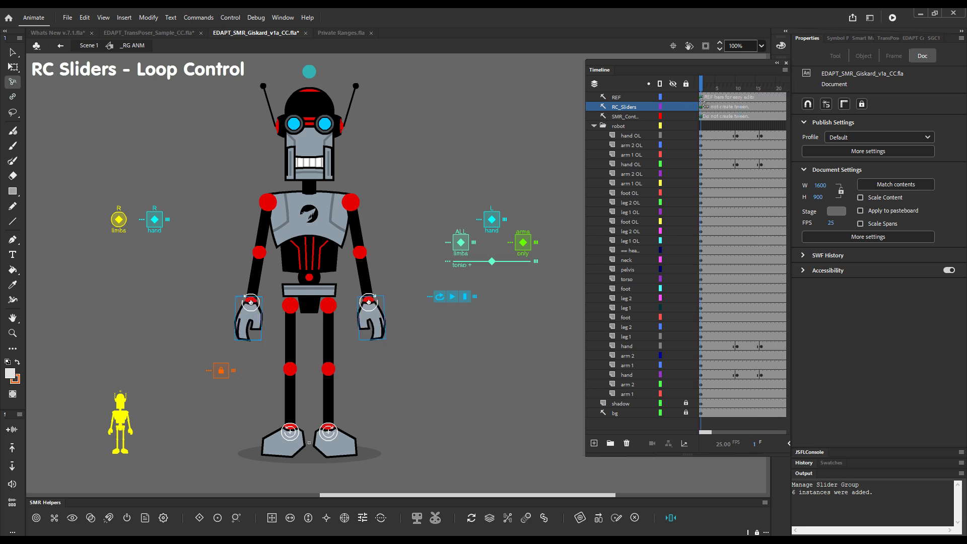
click(511, 327)
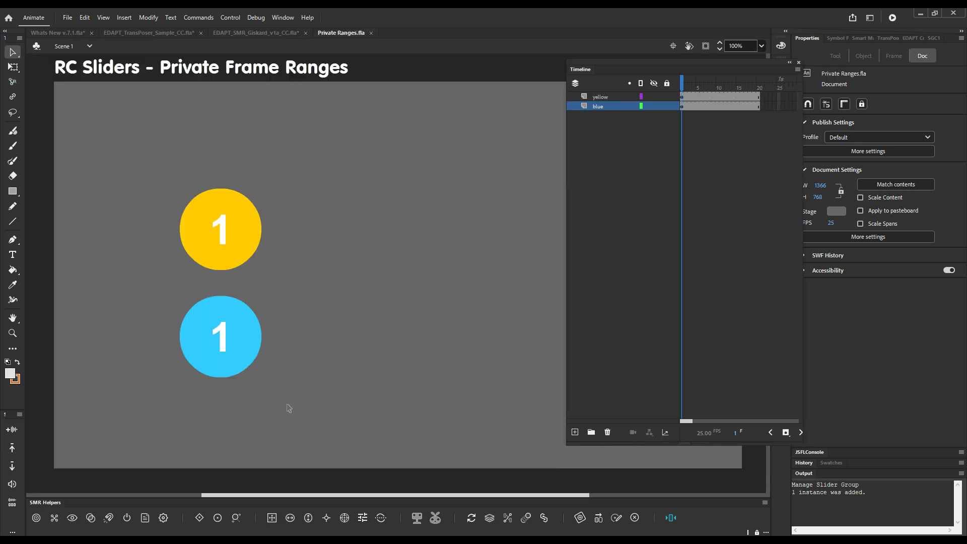
- Inspect the yellow circle symbol's numbered frames, then return to the main scene
double_click(239, 259)
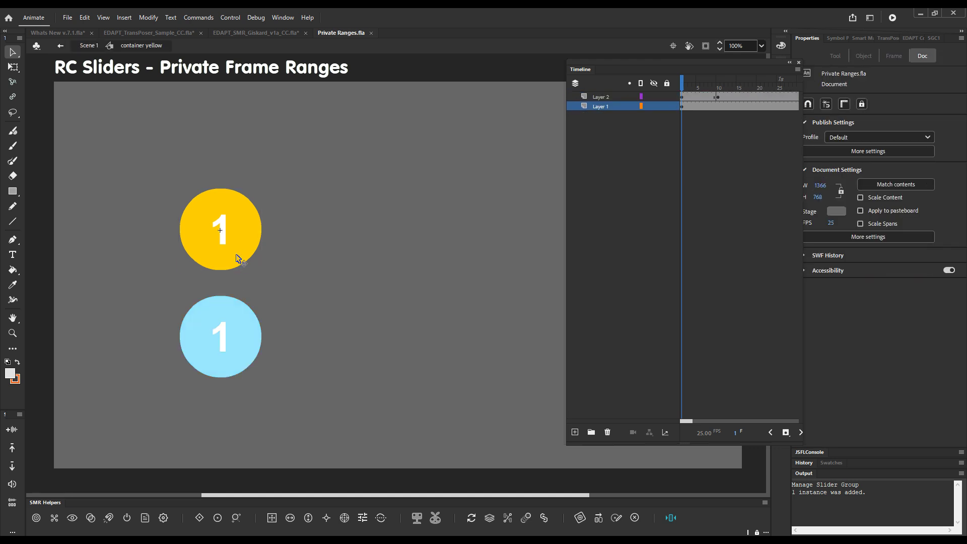
drag(563, 438, 390, 199)
drag(517, 83, 463, 115)
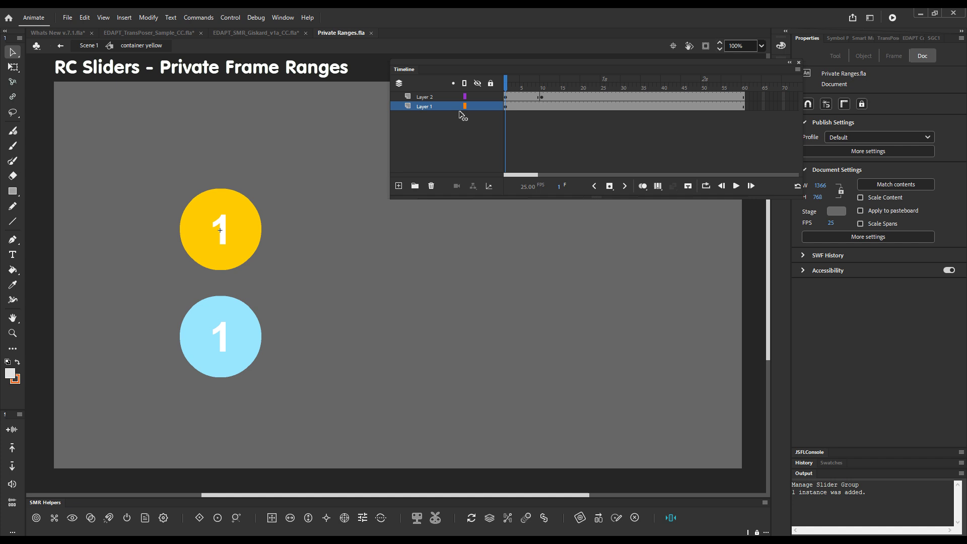
click(88, 46)
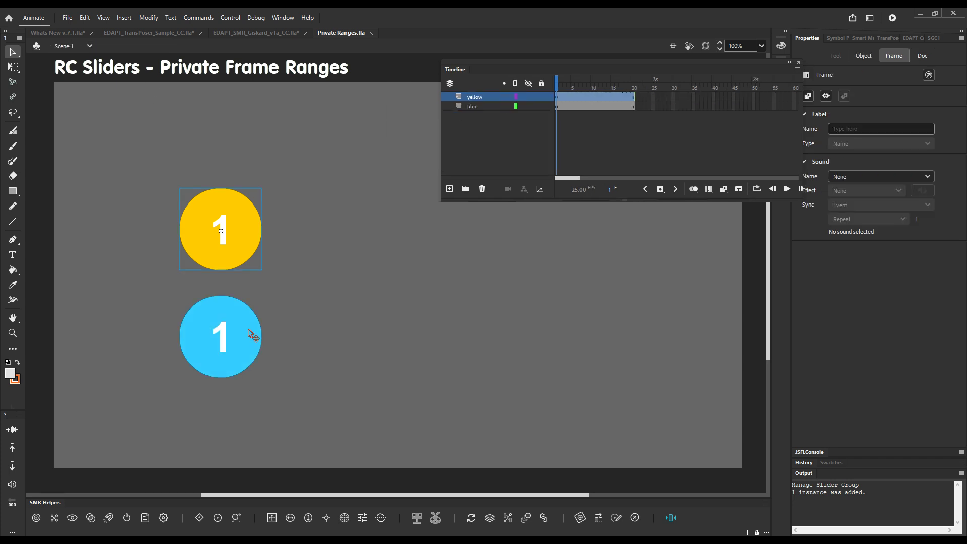
- Add a horizontal RC slider beneath the blue circle, then edit the blue symbol in place
click(252, 332)
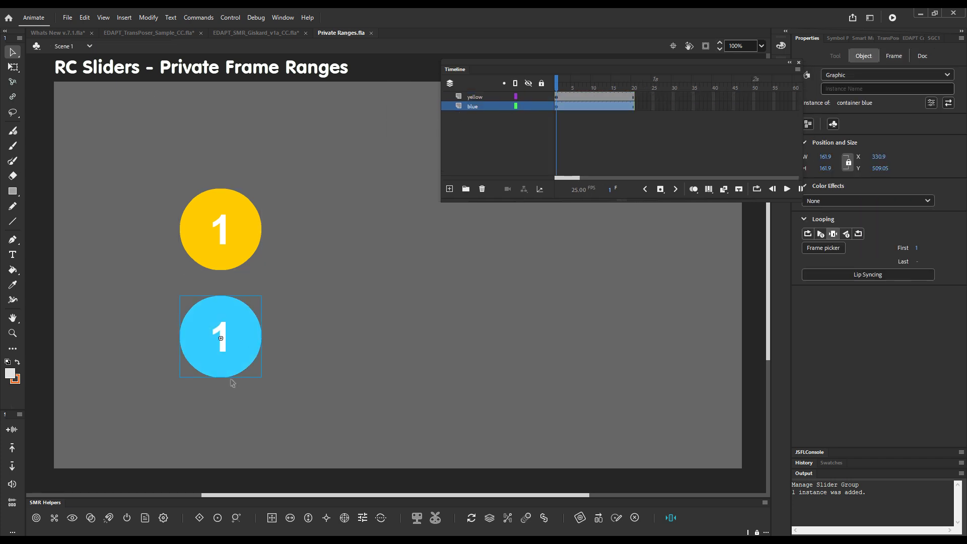
click(363, 518)
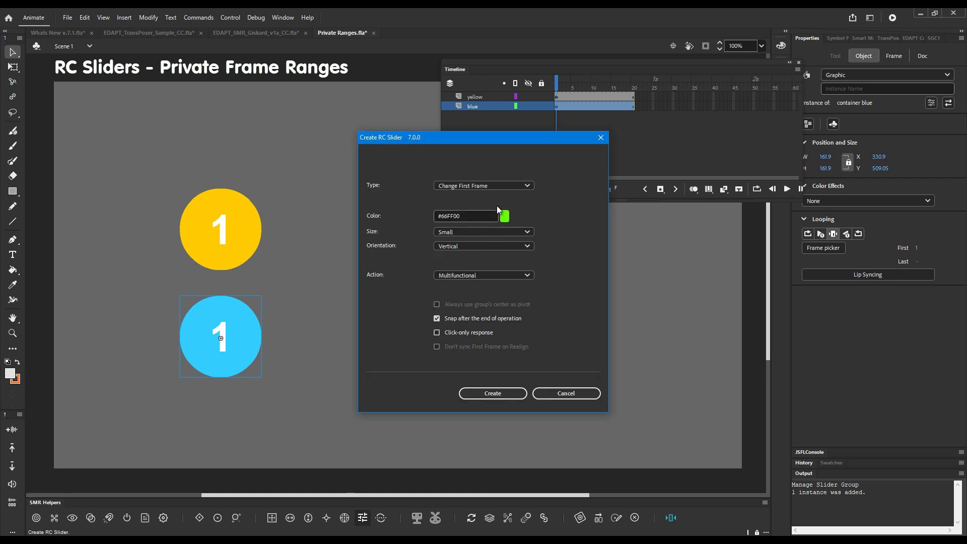
click(485, 246)
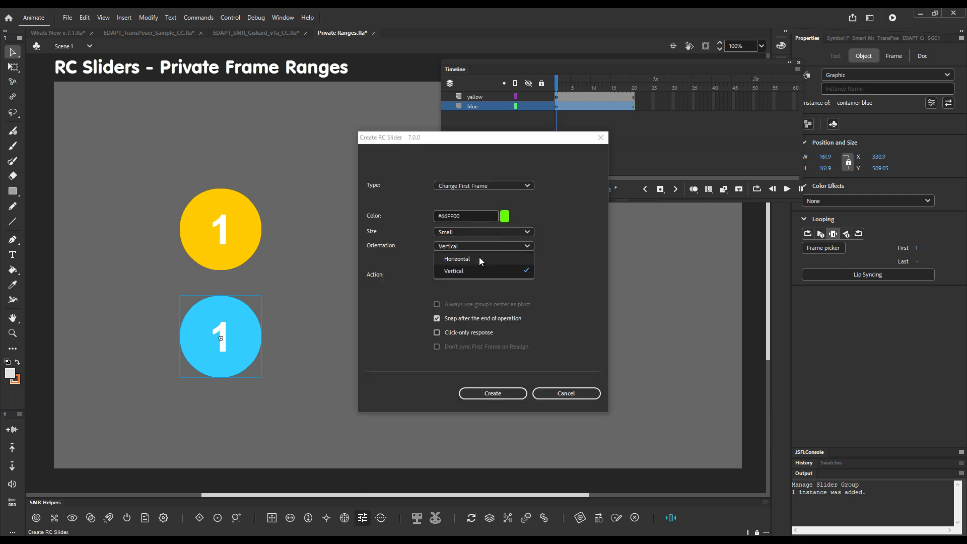
click(478, 257)
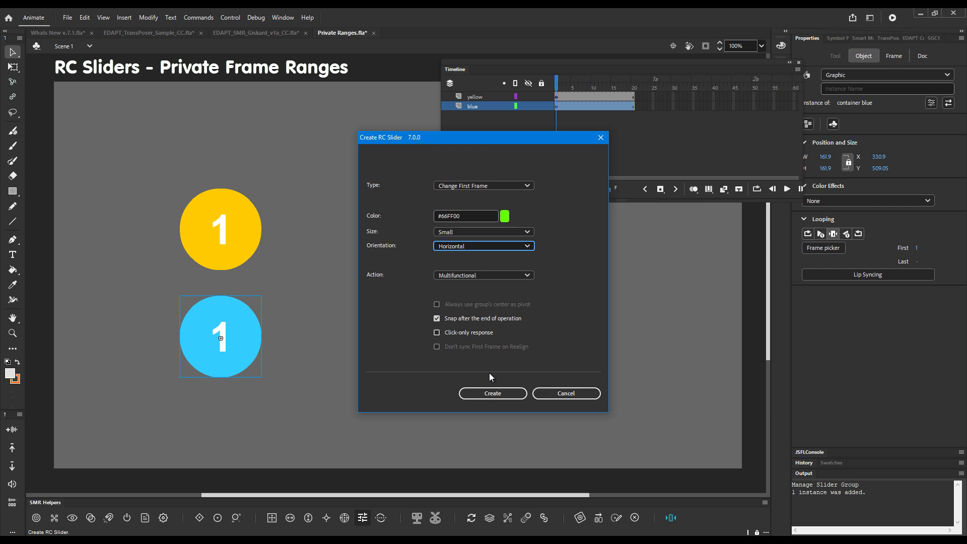
click(492, 394)
drag(400, 287, 210, 415)
click(301, 402)
key(g)
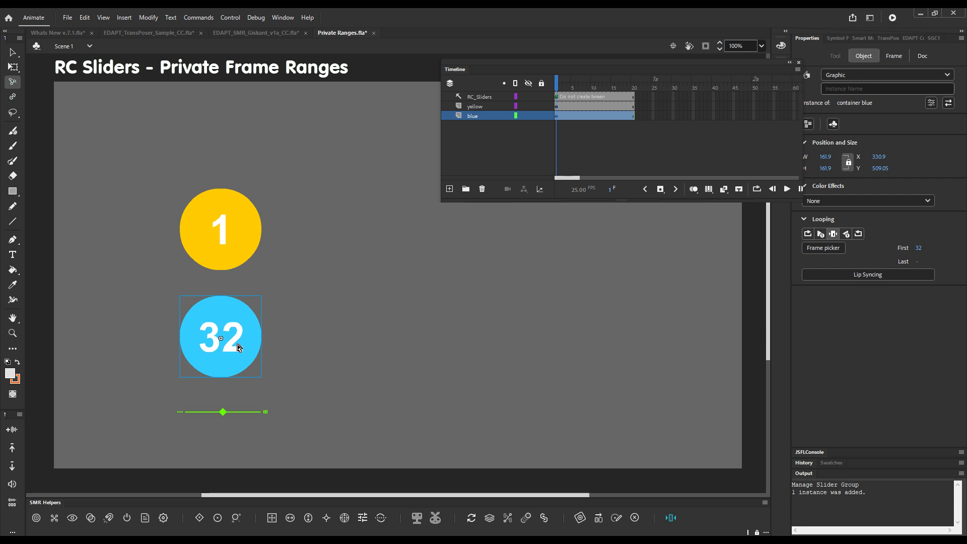
key(F2)
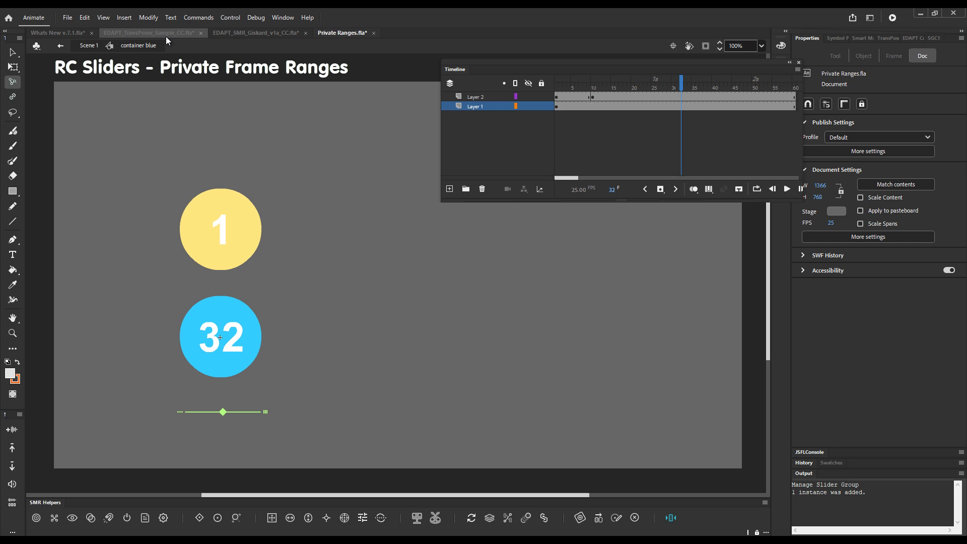
- Add a frame range of frames 20–30 to the blue circle's symbol with 02 CreateFrameRange, then test it with the slider
click(196, 19)
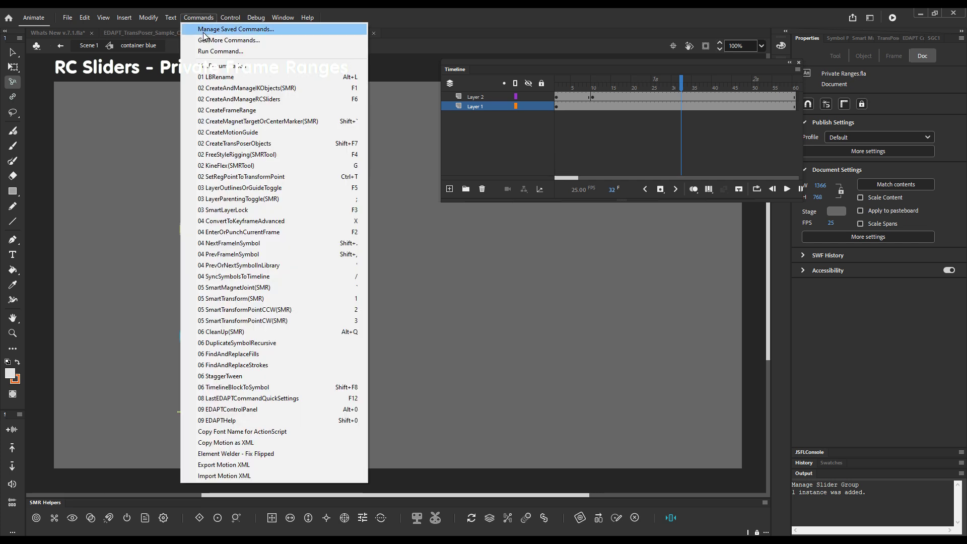
click(254, 111)
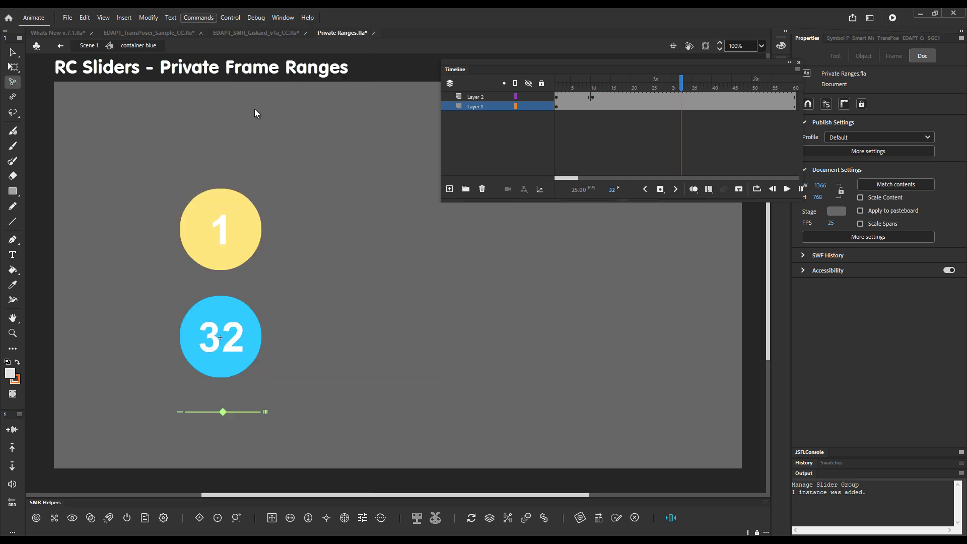
click(793, 97)
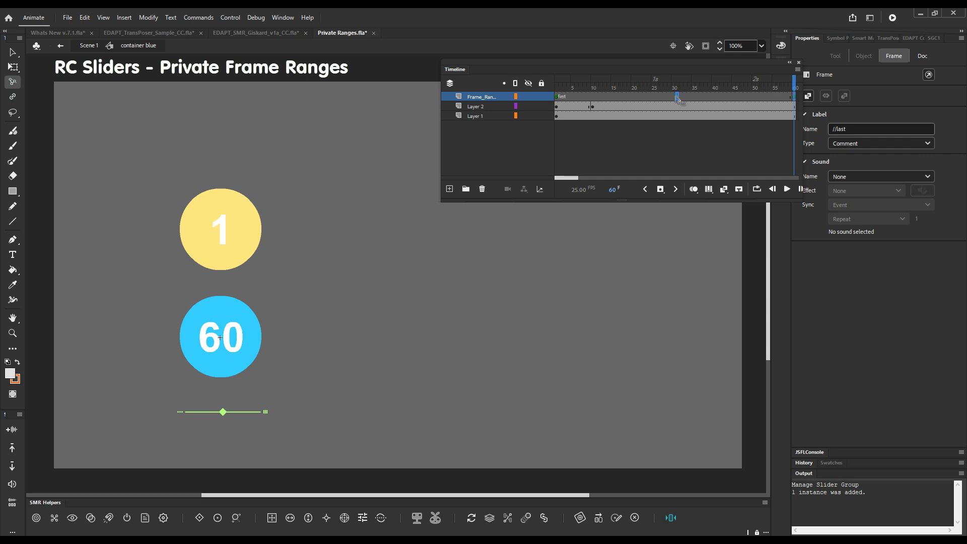
drag(676, 99, 673, 98)
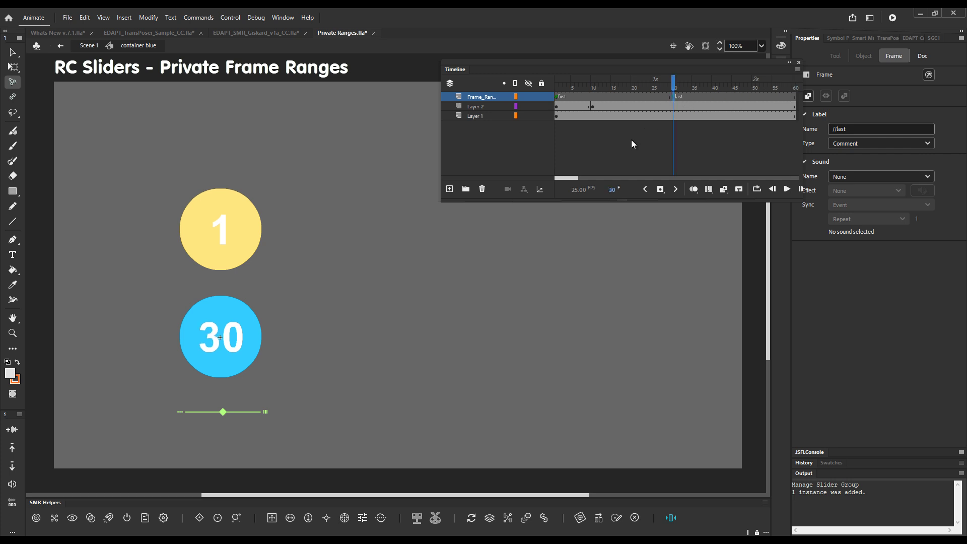
click(557, 97)
drag(556, 96, 633, 98)
click(60, 45)
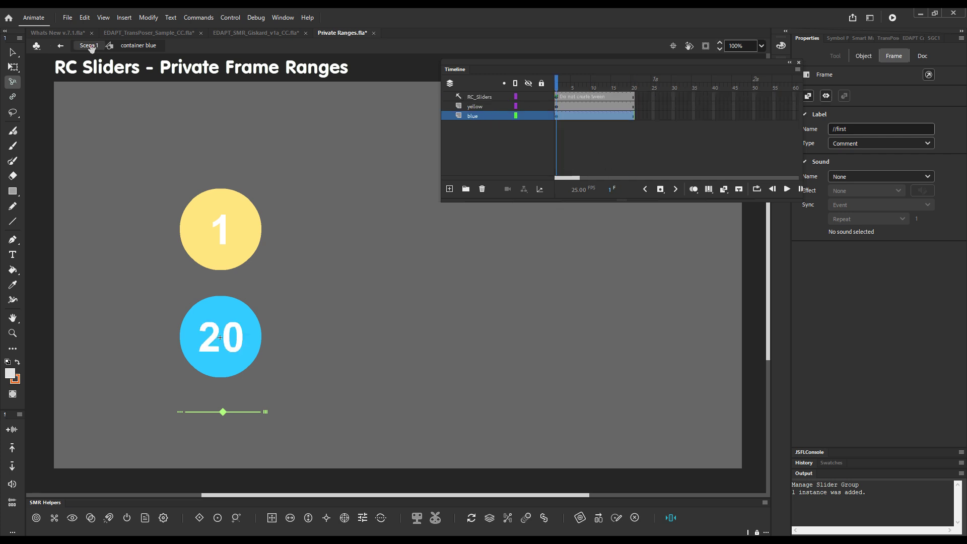
drag(223, 412, 175, 426)
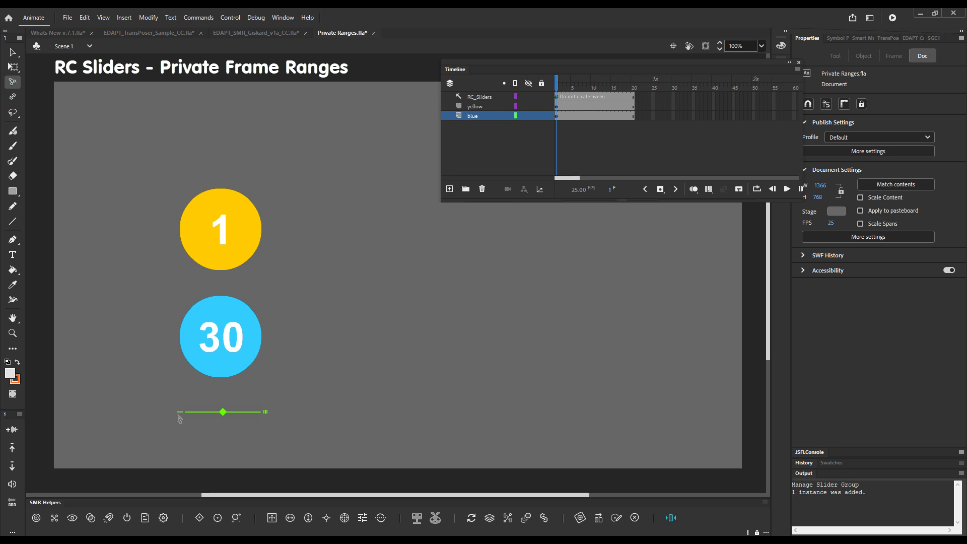
- Create a private frame range for the green slider and edit the blue circle's symbol in place
click(180, 412)
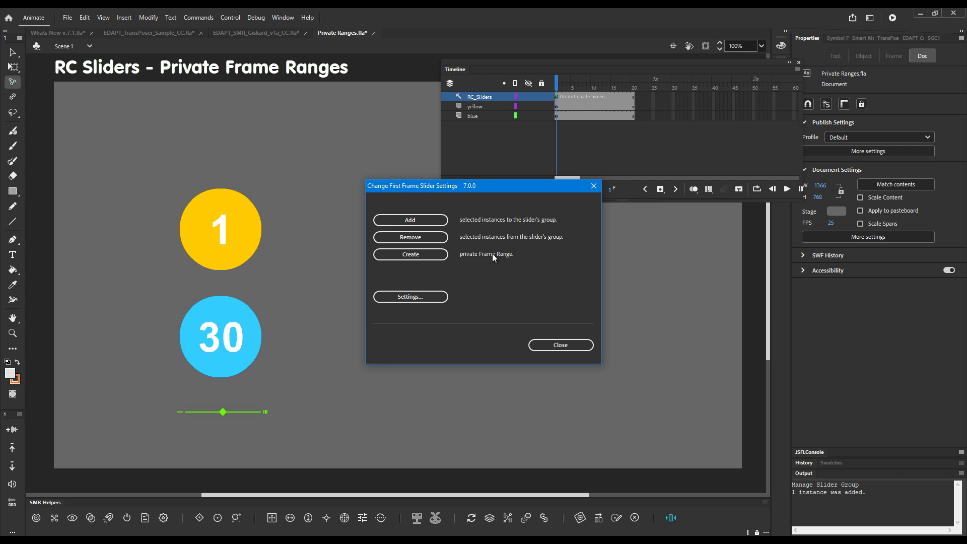
click(420, 254)
click(560, 346)
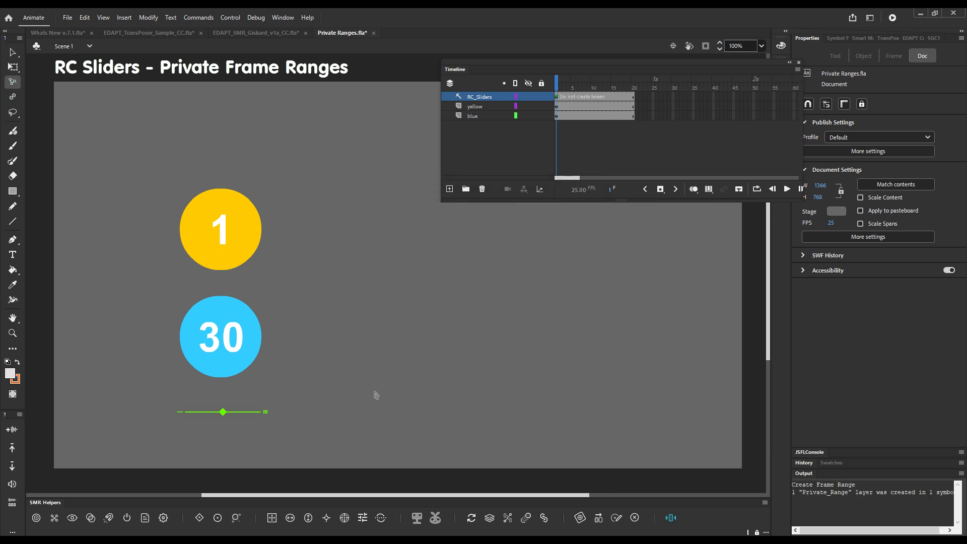
click(223, 347)
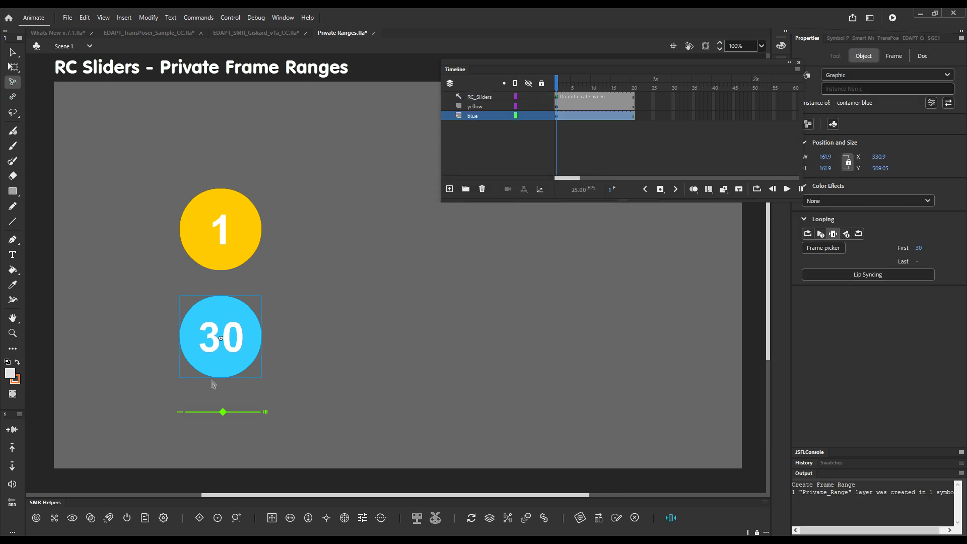
key(F2)
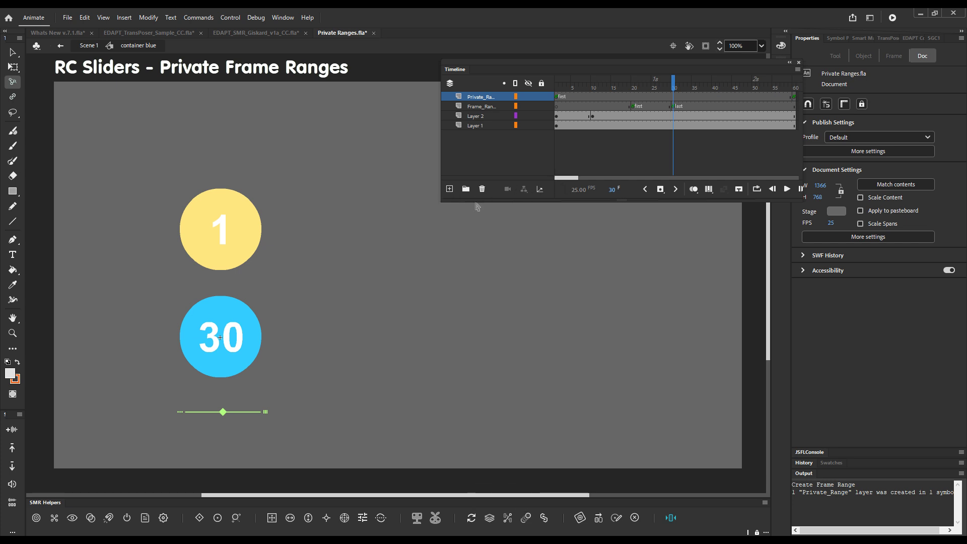
drag(443, 202, 304, 203)
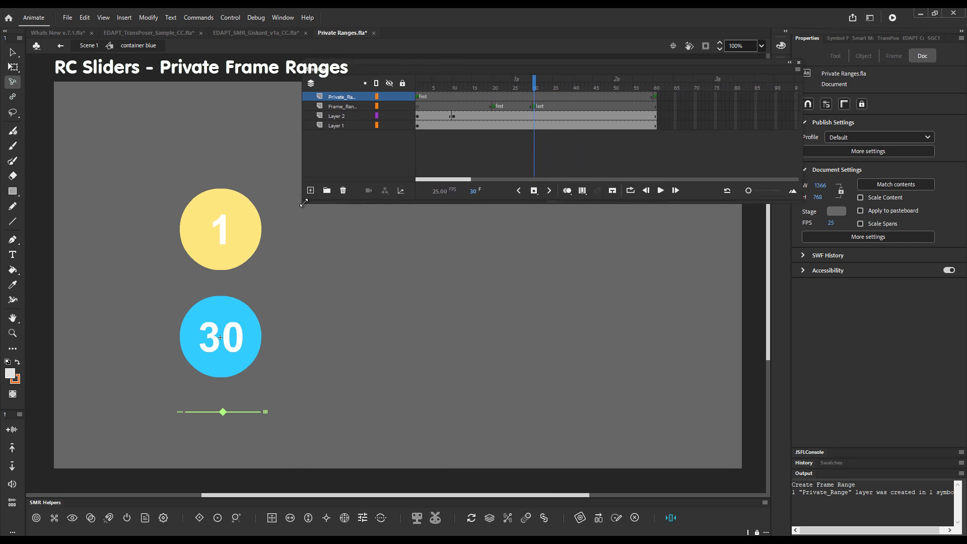
drag(415, 190, 514, 190)
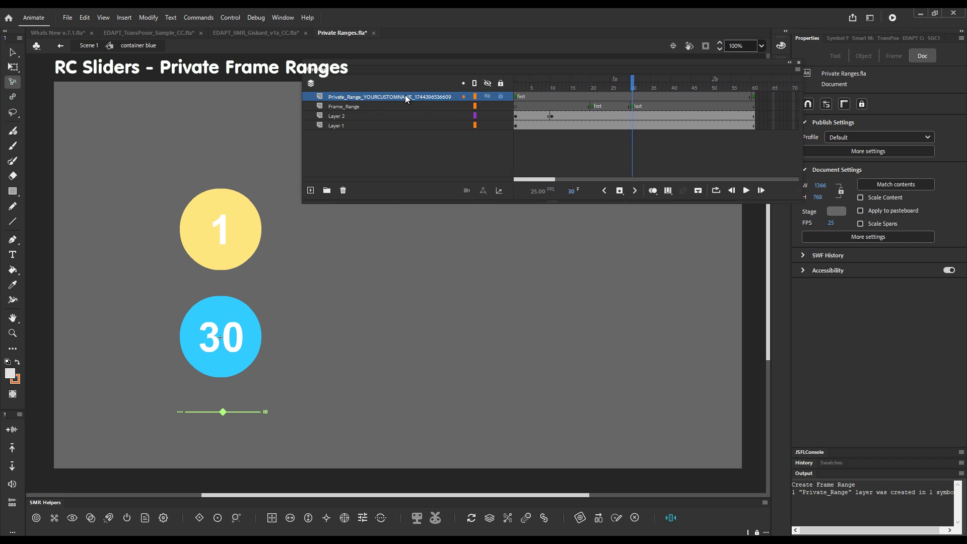
double_click(364, 98)
drag(362, 96, 405, 96)
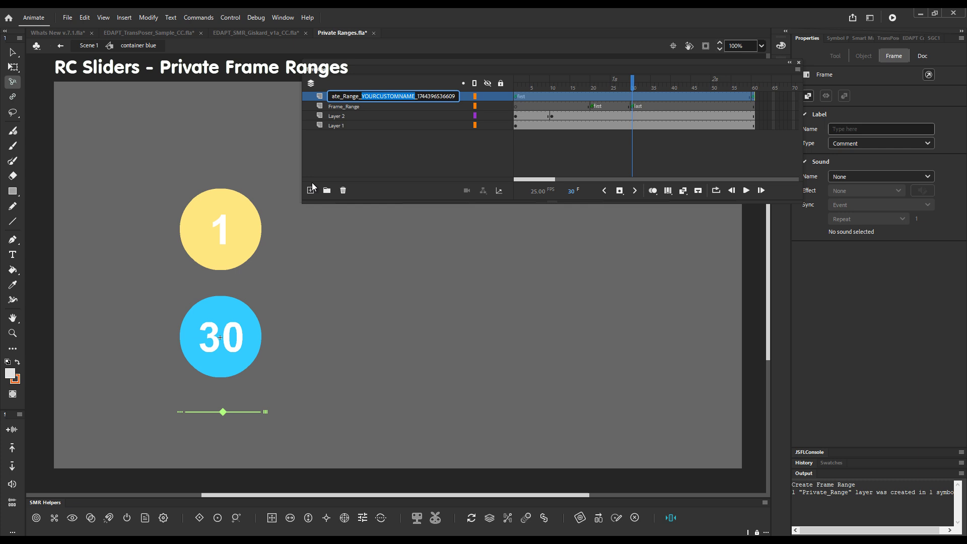
text(G)
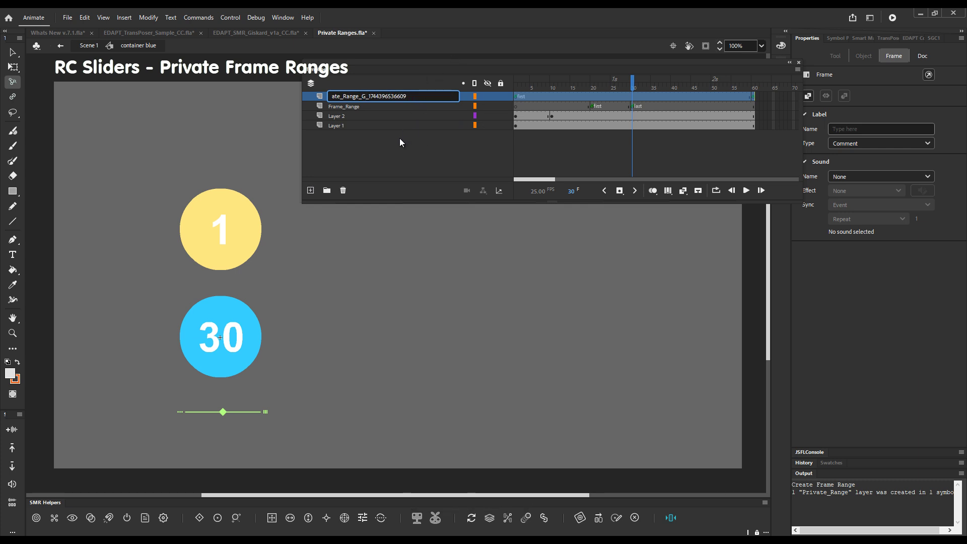
click(561, 157)
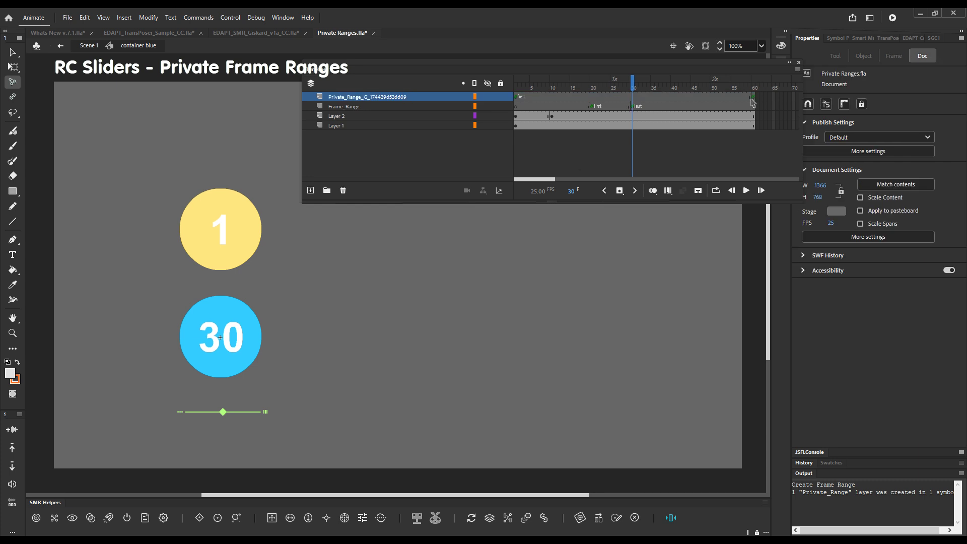
- Move the range's last label from frame 60 to about frame 10 and preview it
click(753, 101)
mouse_move(752, 100)
mouse_down()
mouse_move(556, 101)
mouse_move(517, 86)
mouse_up()
click(486, 106)
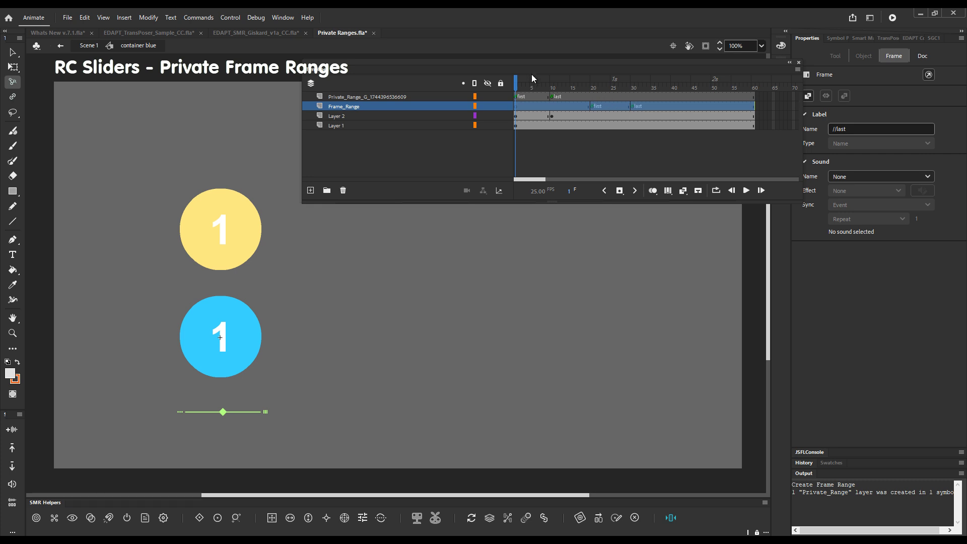
mouse_move(519, 83)
mouse_down()
mouse_move(552, 83)
mouse_move(515, 83)
mouse_up()
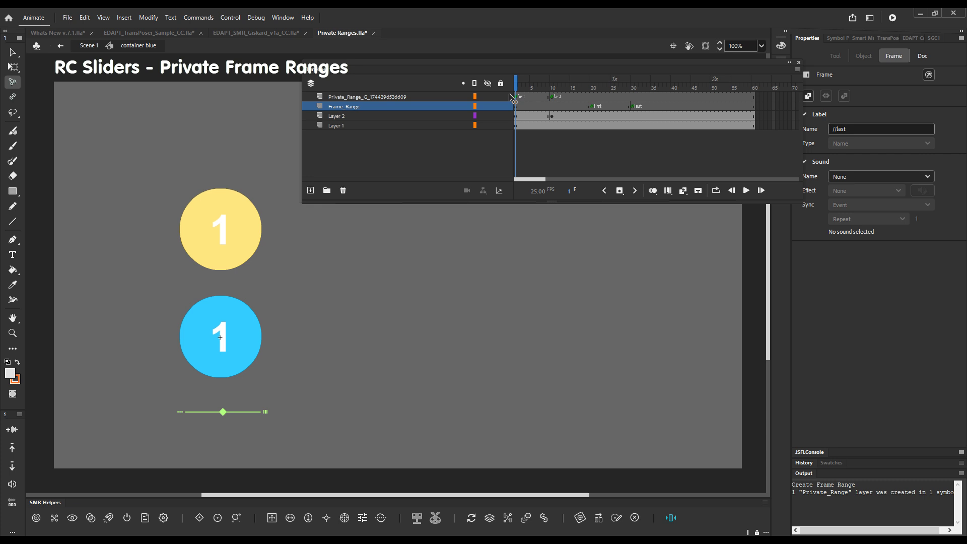
- Return to Scene 1 and test the green slider at its far end
click(86, 45)
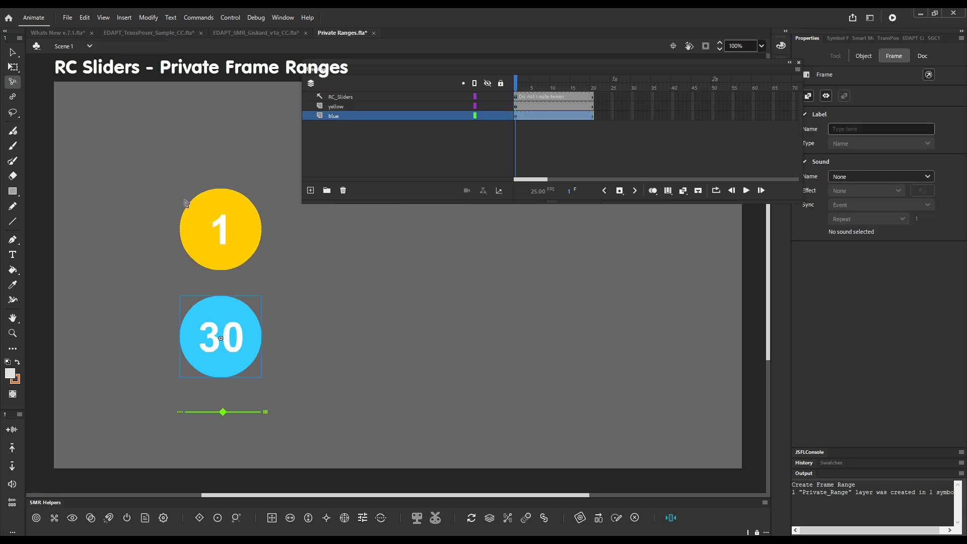
drag(224, 412, 257, 412)
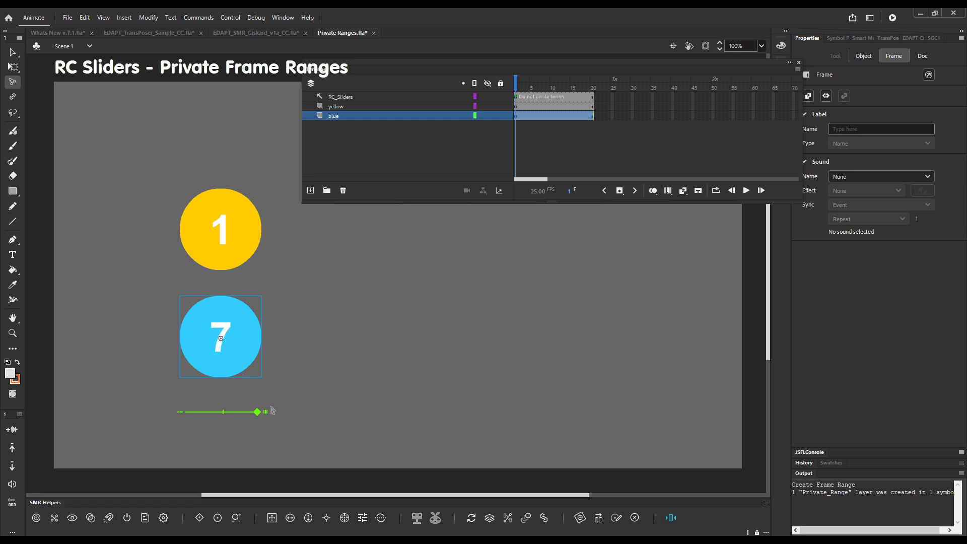
key(Escape)
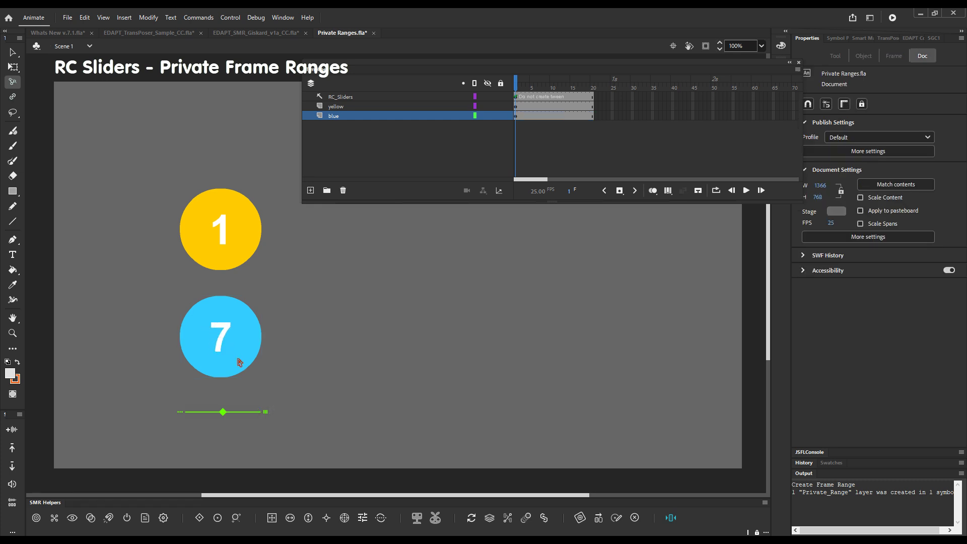
- Create an orange #FF6600 RC slider for the blue circle and place it below the green slider
click(240, 360)
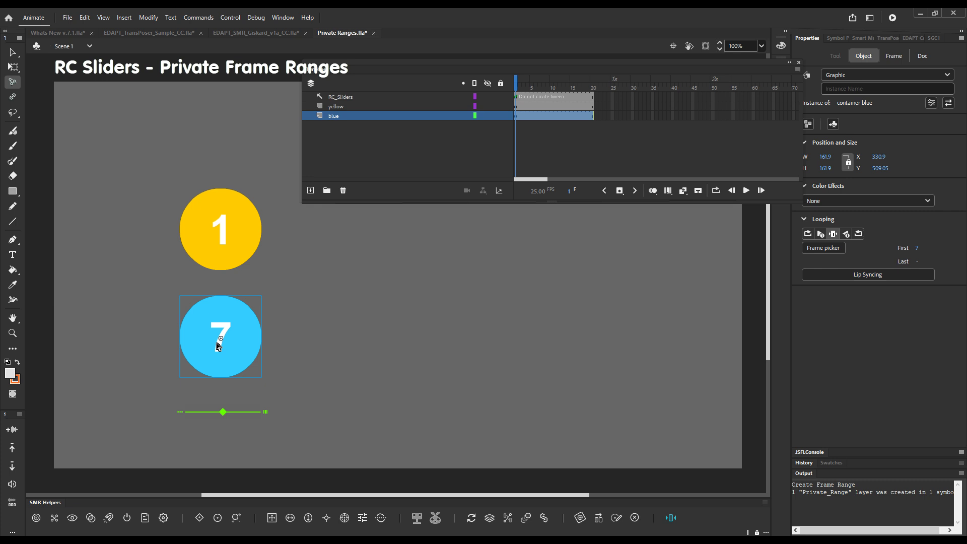
click(363, 518)
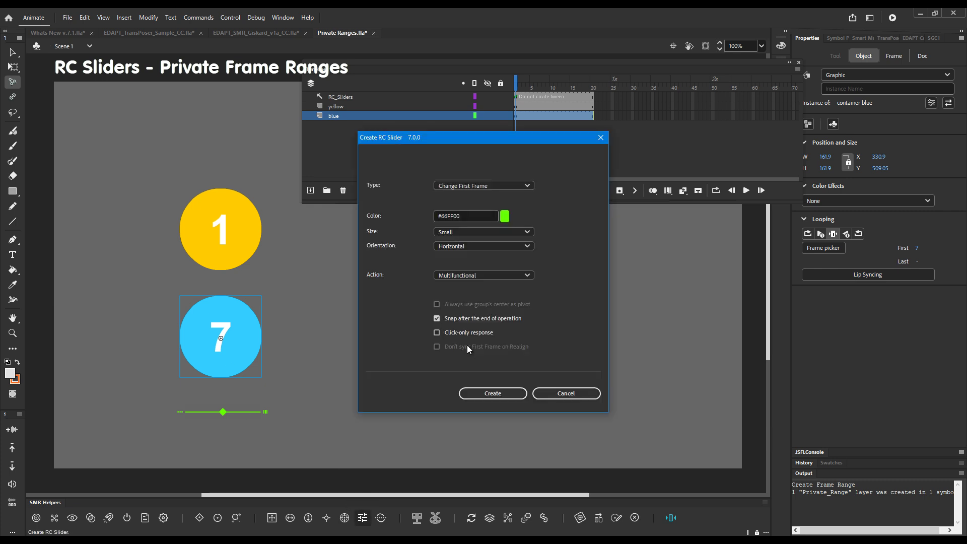
click(505, 216)
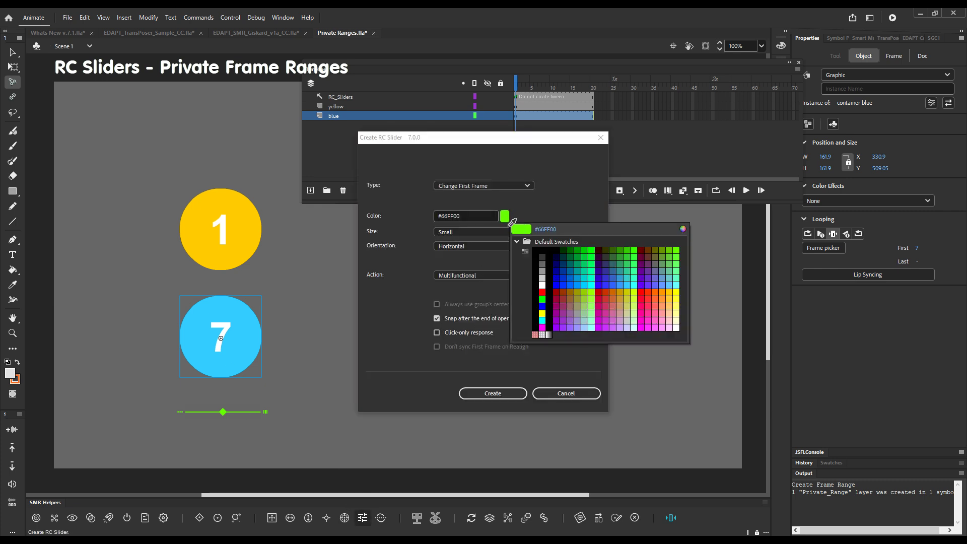
click(660, 288)
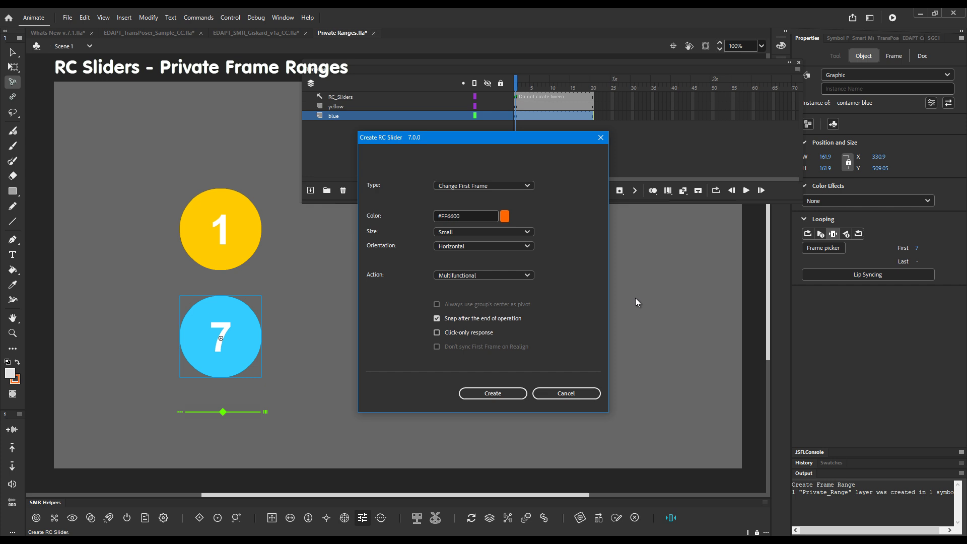
click(503, 393)
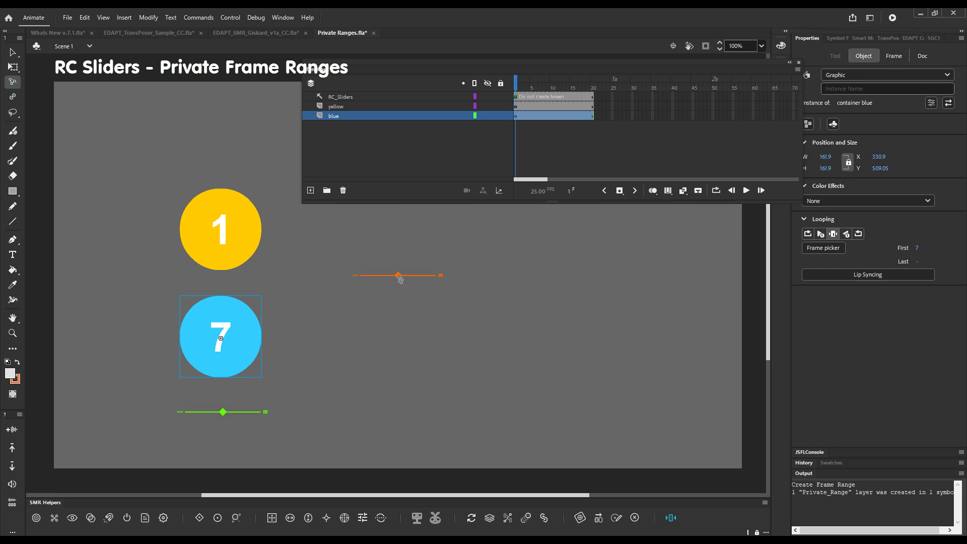
drag(400, 279, 176, 431)
click(218, 443)
- Create a private frame range for the orange slider and edit the blue circle's symbol
click(179, 431)
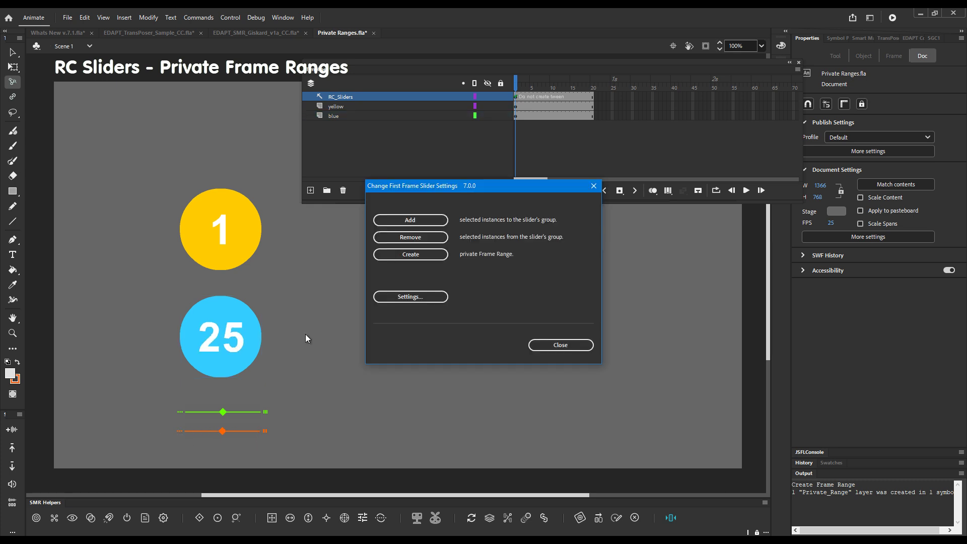
click(417, 255)
click(555, 345)
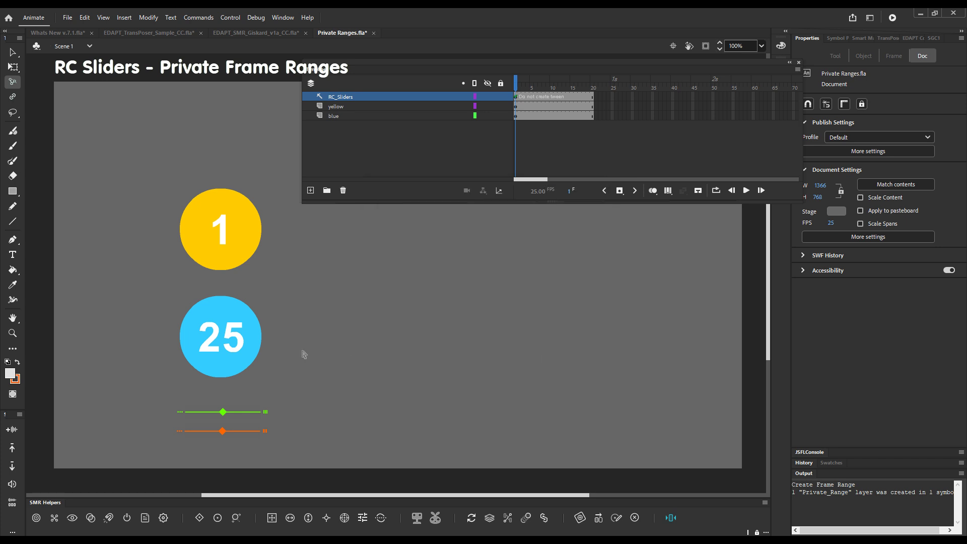
key(F2)
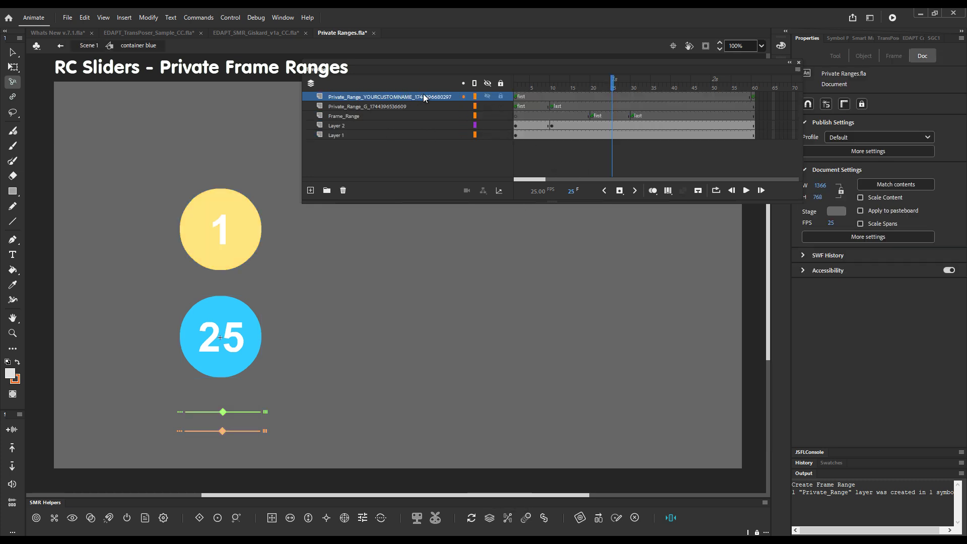
double_click(365, 98)
drag(365, 96, 422, 93)
key(BackSpace)
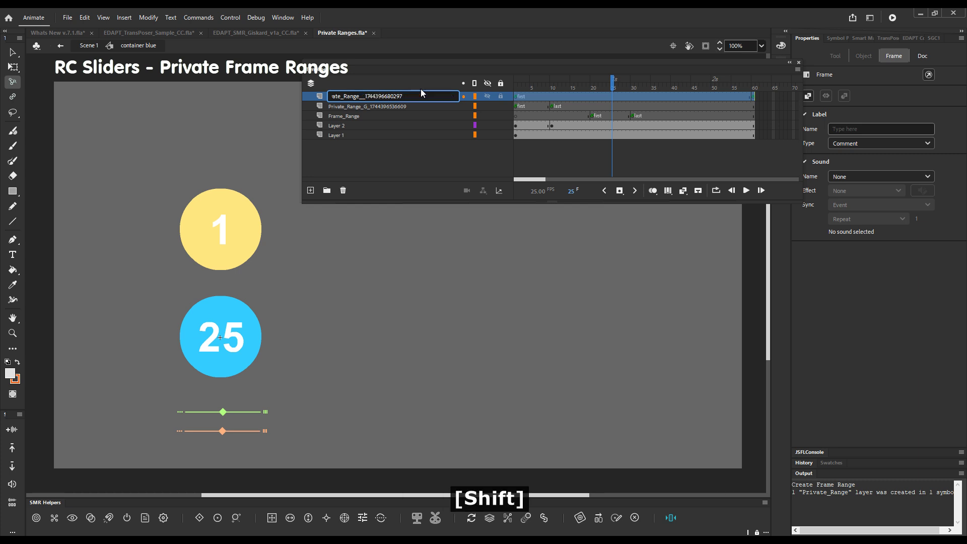
text(Orange)
click(517, 97)
- Move the orange range's first label to frame 45, ending at frame 60
click(515, 97)
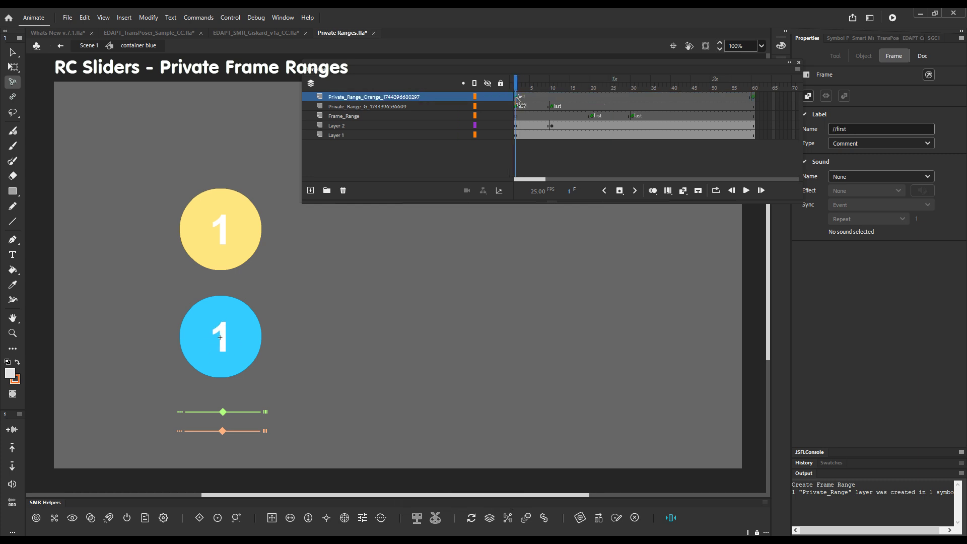
drag(699, 95, 694, 96)
click(755, 99)
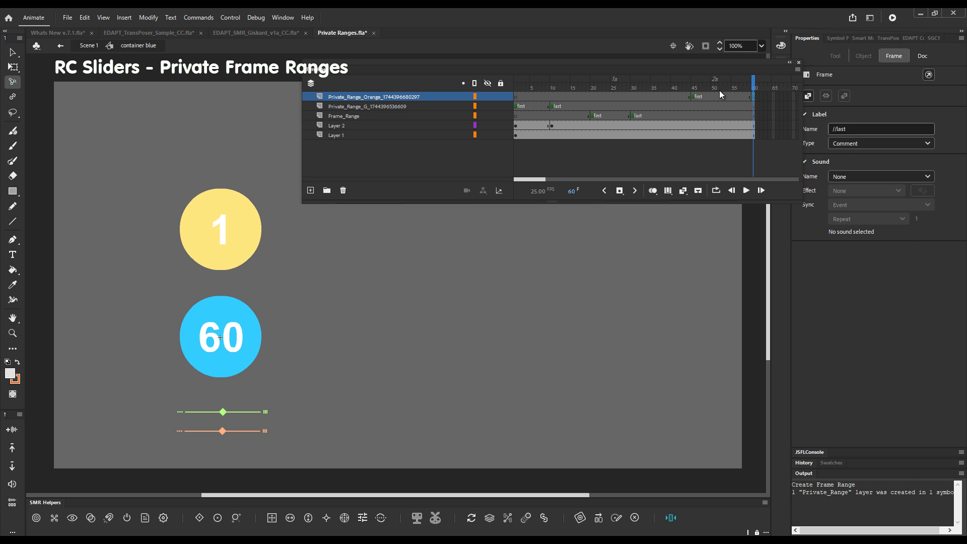
- Test the green and orange sliders, then select the blue circle showing First Frame 49
click(89, 46)
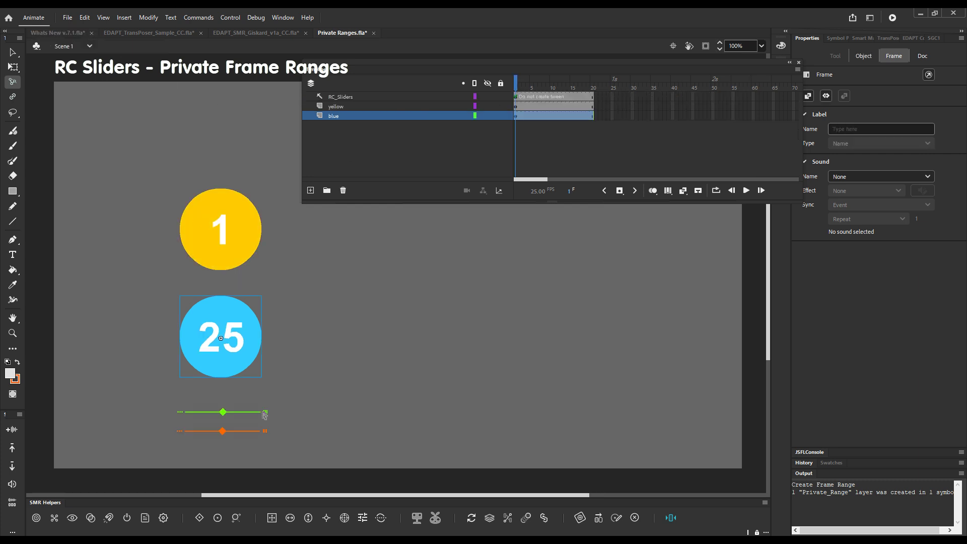
drag(223, 412, 266, 411)
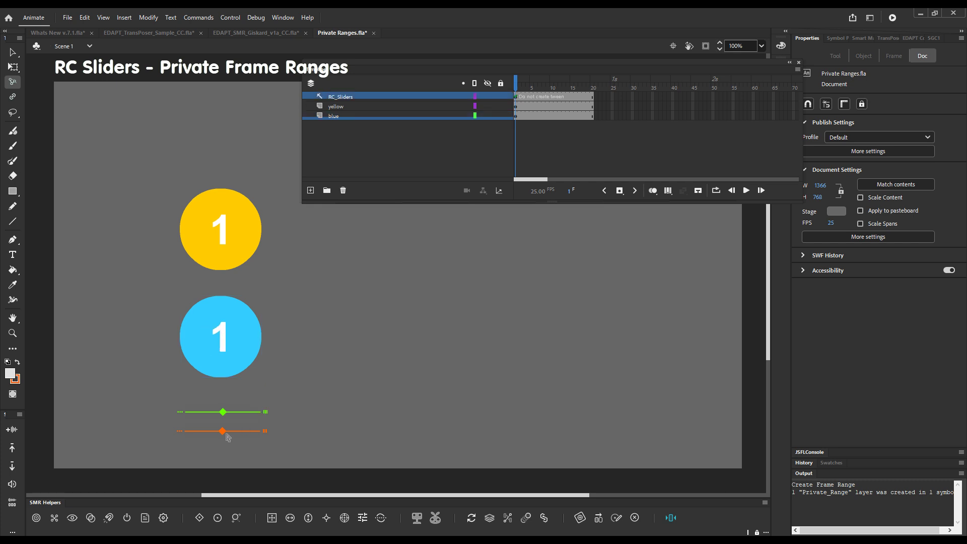
drag(225, 437, 272, 433)
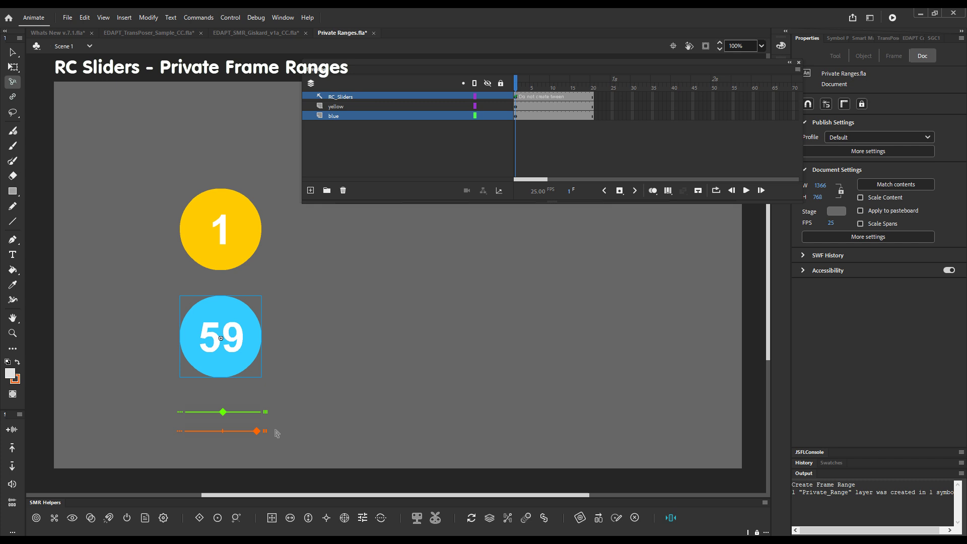
click(278, 434)
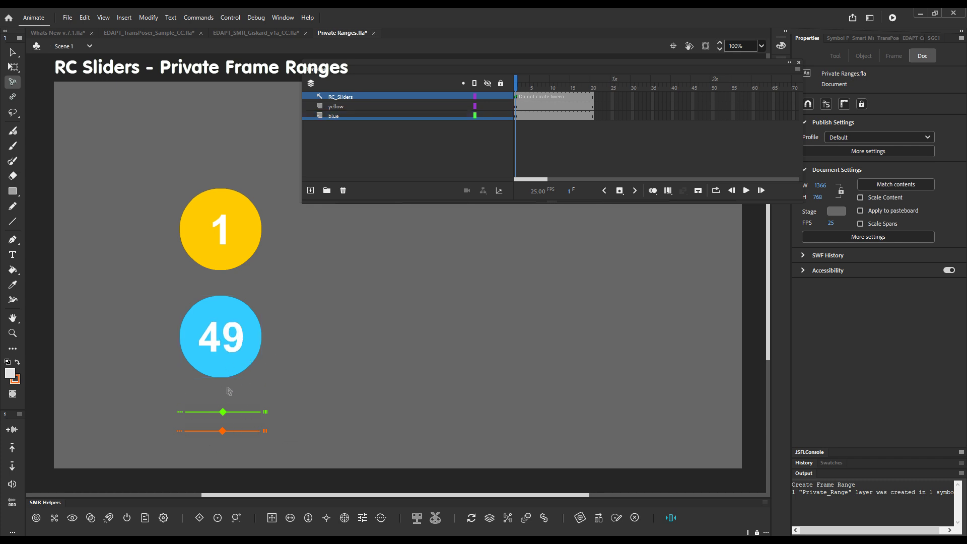
click(236, 361)
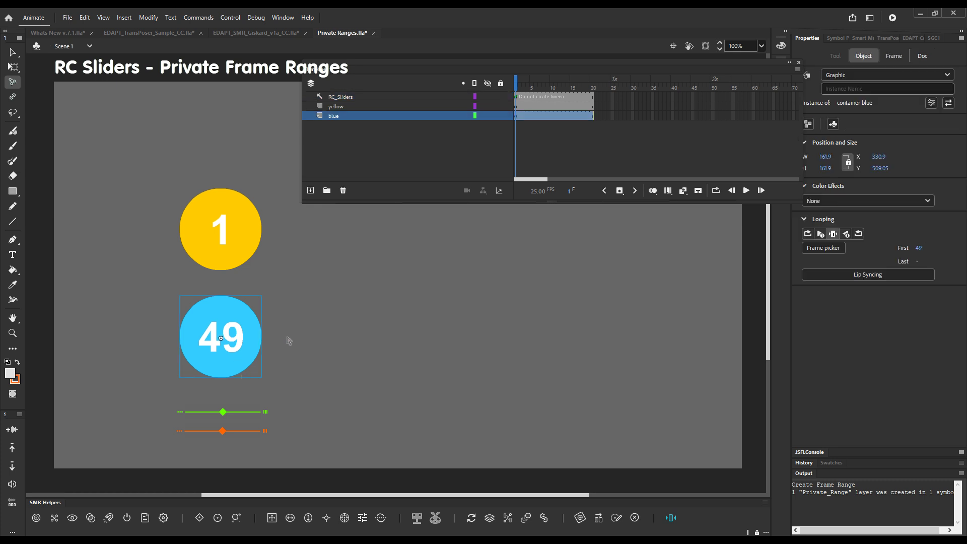
- Edit the container blue symbol in place at frame 49 to reveal its three frame-range layers
key(F2)
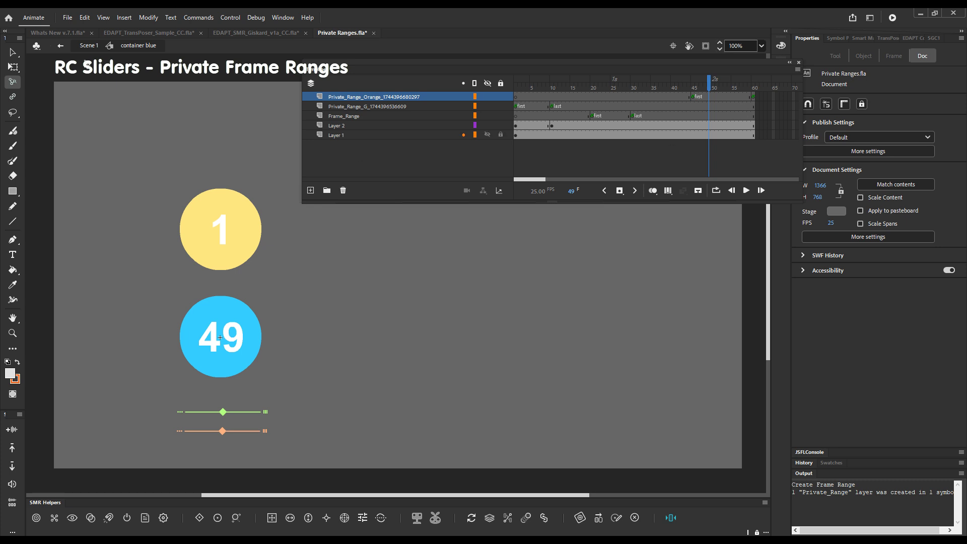
- Delete the Frame_Range and both private range layers from the blue symbol, then reselect the blue circle
click(89, 46)
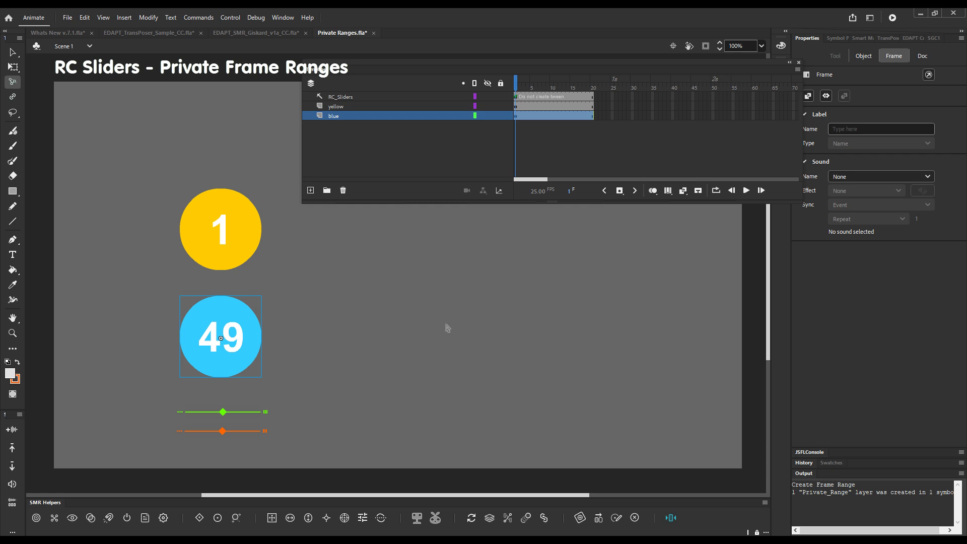
key(F2)
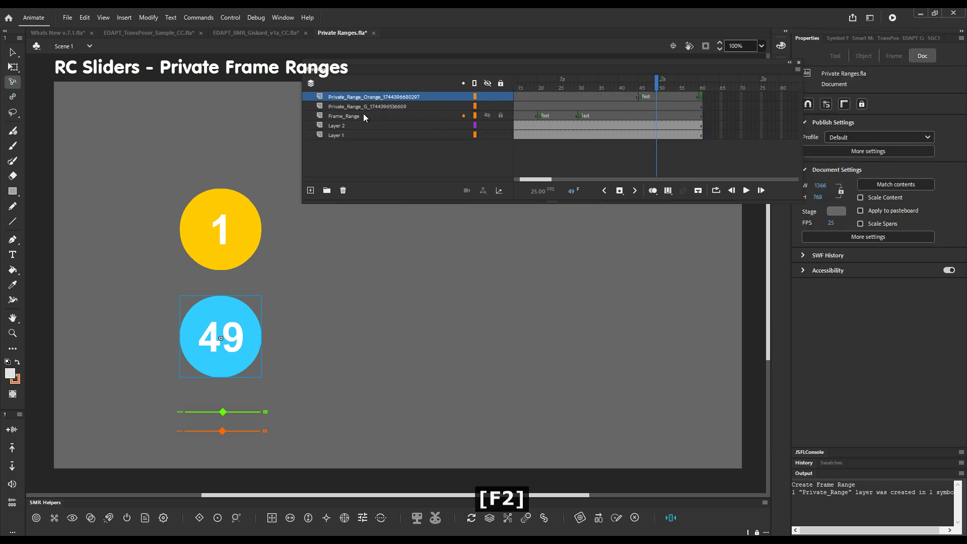
click(361, 116)
shift+click(367, 100)
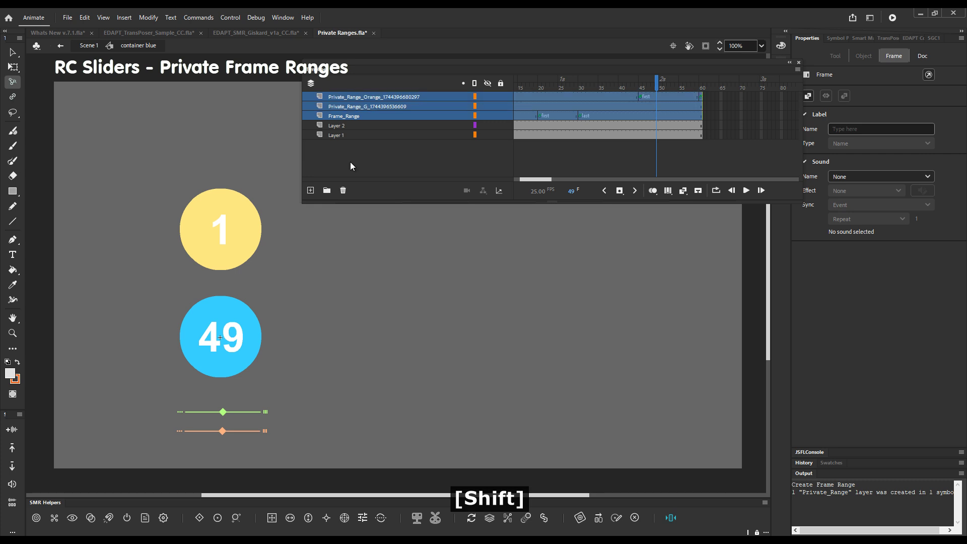
click(343, 191)
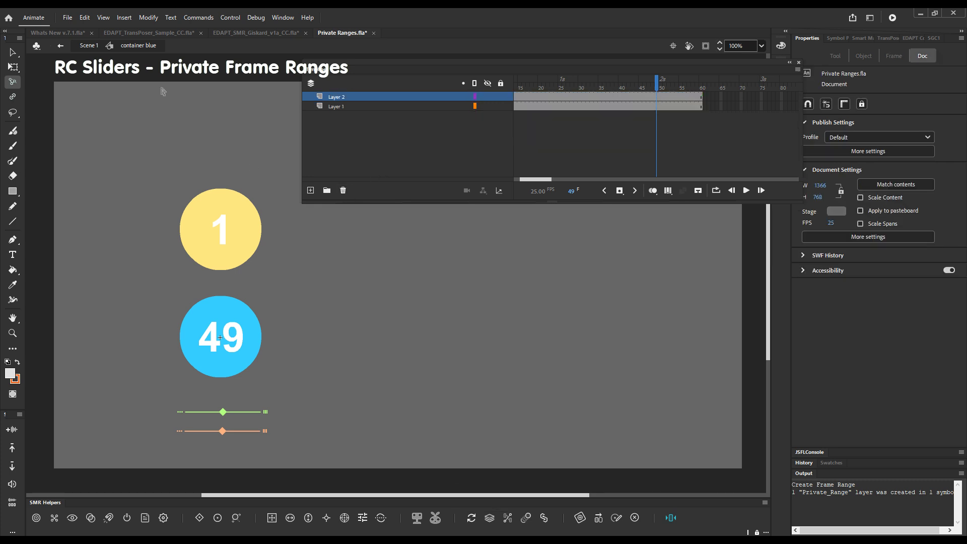
click(89, 46)
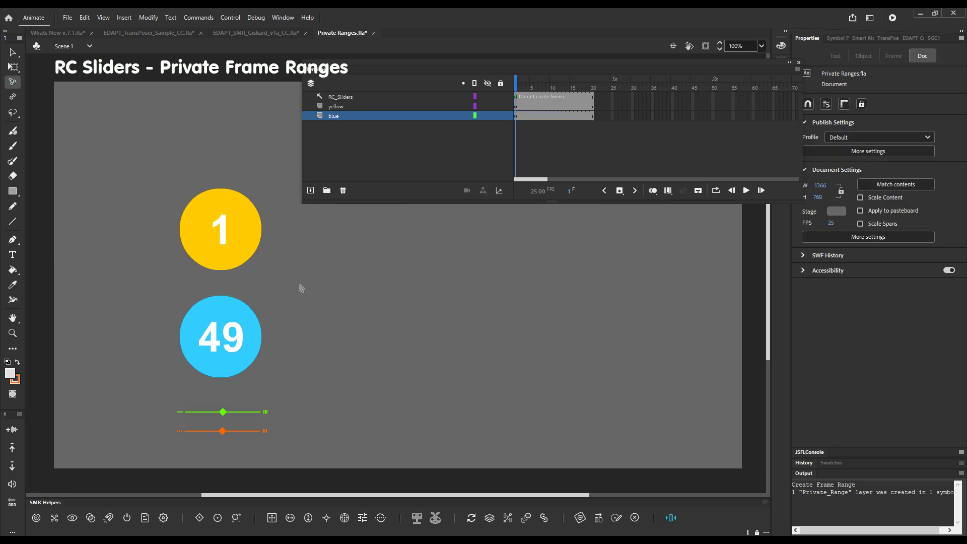
click(229, 362)
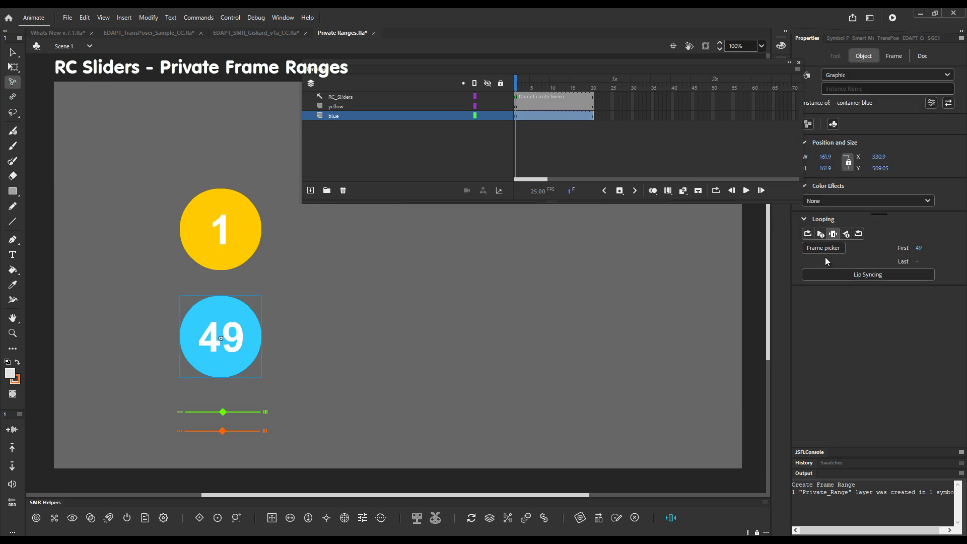
- Set the blue circle's Looping first frame to 1
click(918, 247)
text(1)
key(Return)
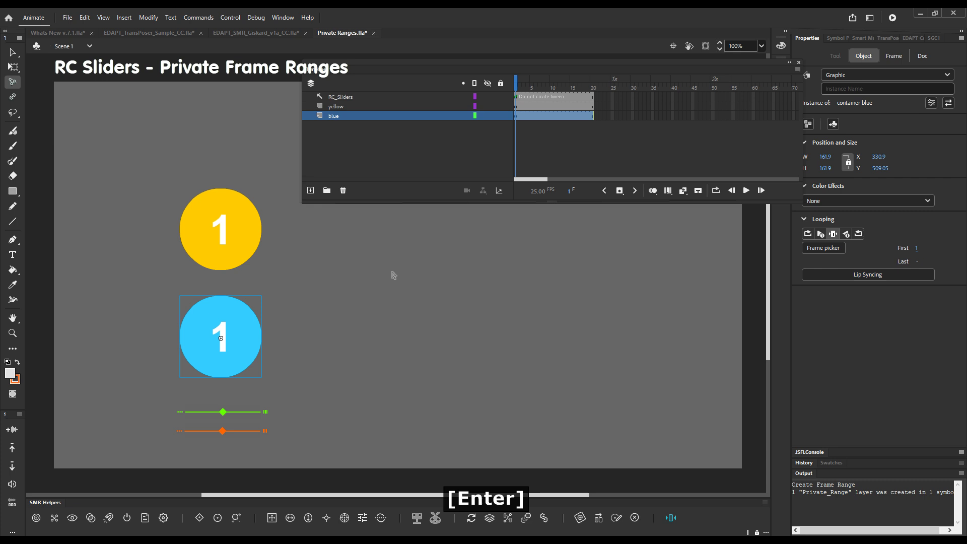
- Add the yellow circle to the green slider's group and create private frame ranges for both circles
click(248, 254)
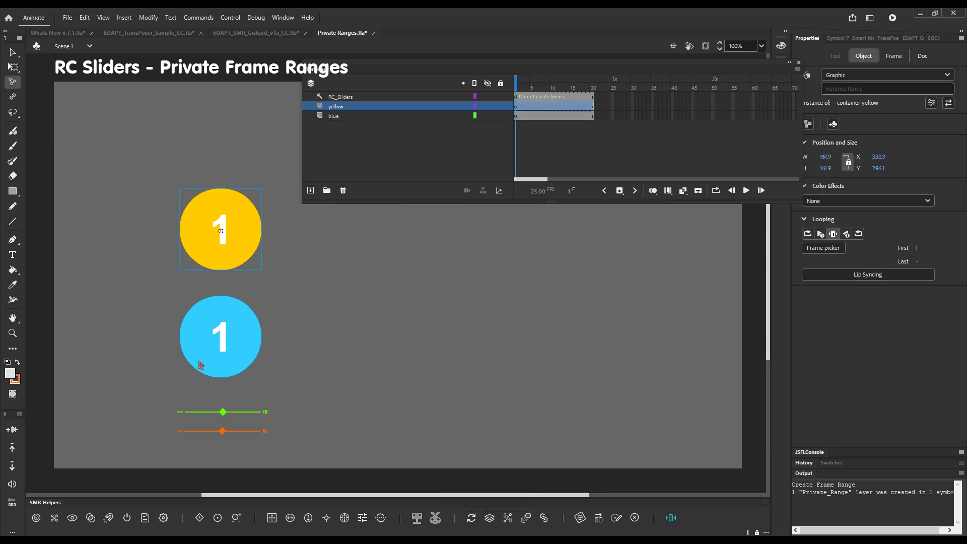
click(180, 414)
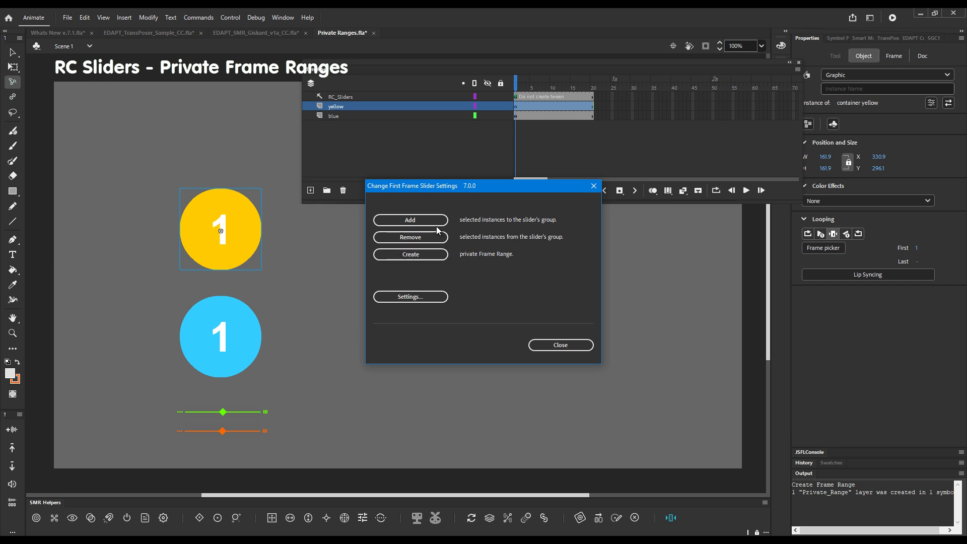
click(403, 228)
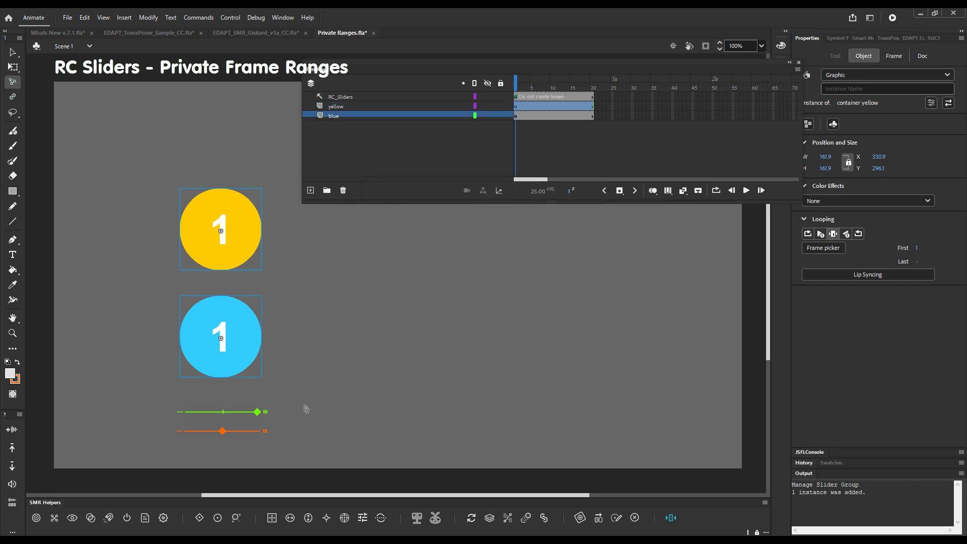
drag(201, 415, 223, 412)
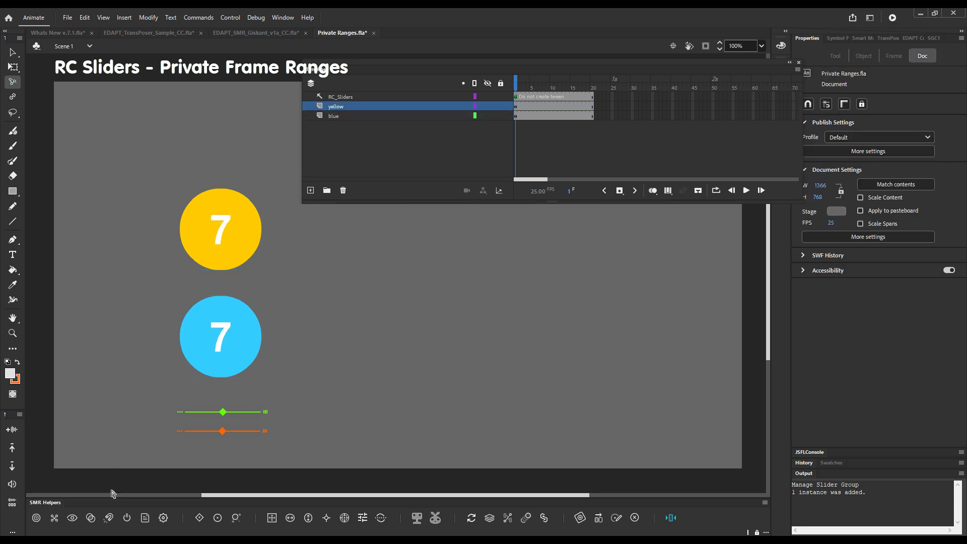
click(180, 413)
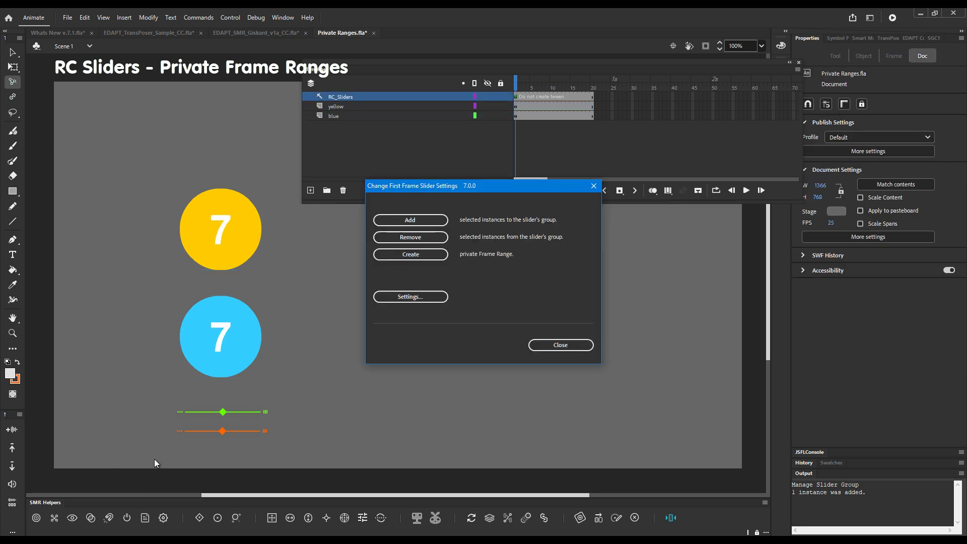
click(417, 255)
- Move the yellow circle's private range end from frame 60 to frame 20
click(560, 344)
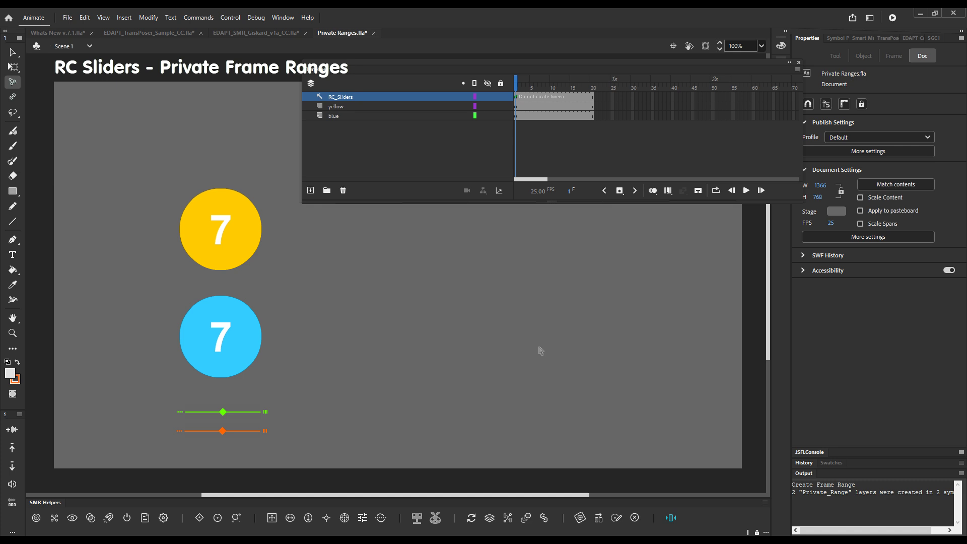
click(248, 244)
key(F2)
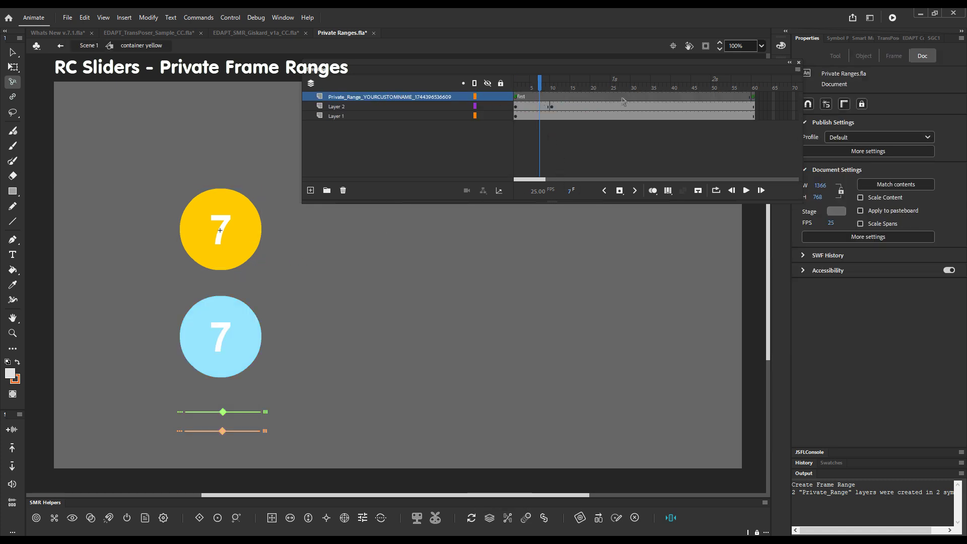
drag(754, 96, 592, 97)
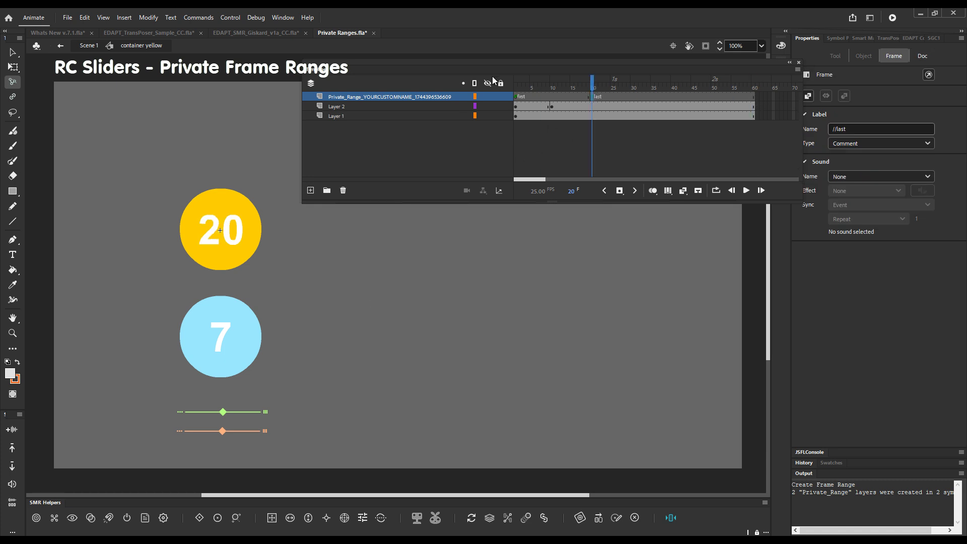
click(96, 51)
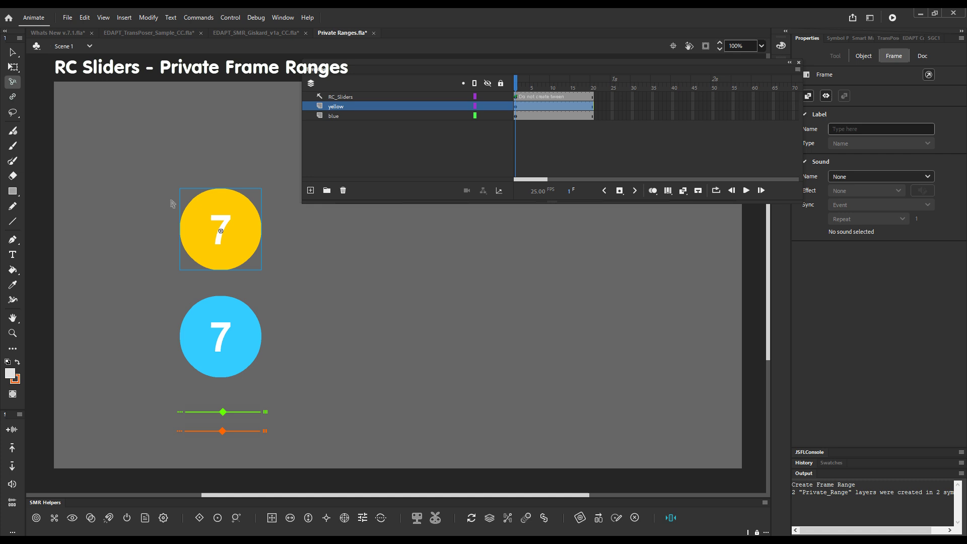
- Move the blue circle's private range start to frame 40 and return to Scene 1
click(222, 340)
key(F2)
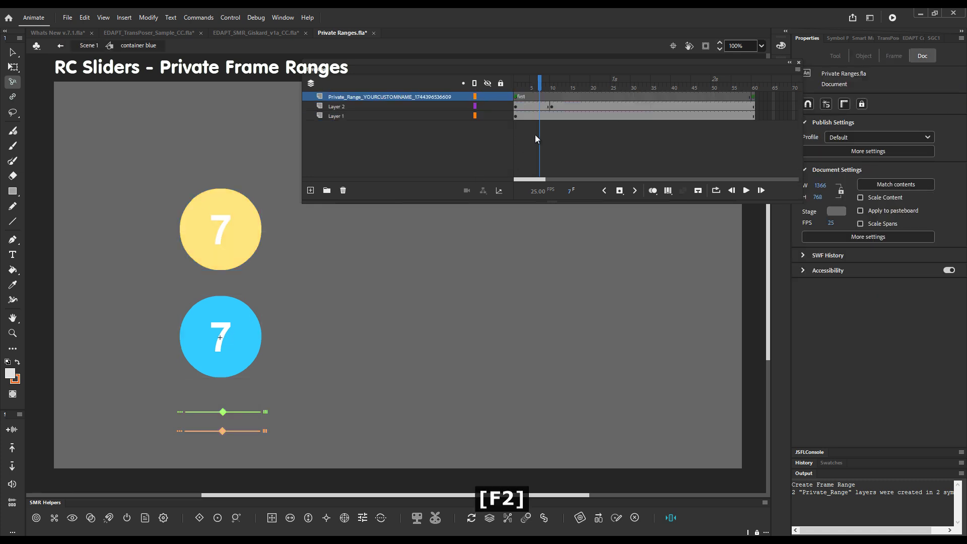
drag(516, 99, 675, 97)
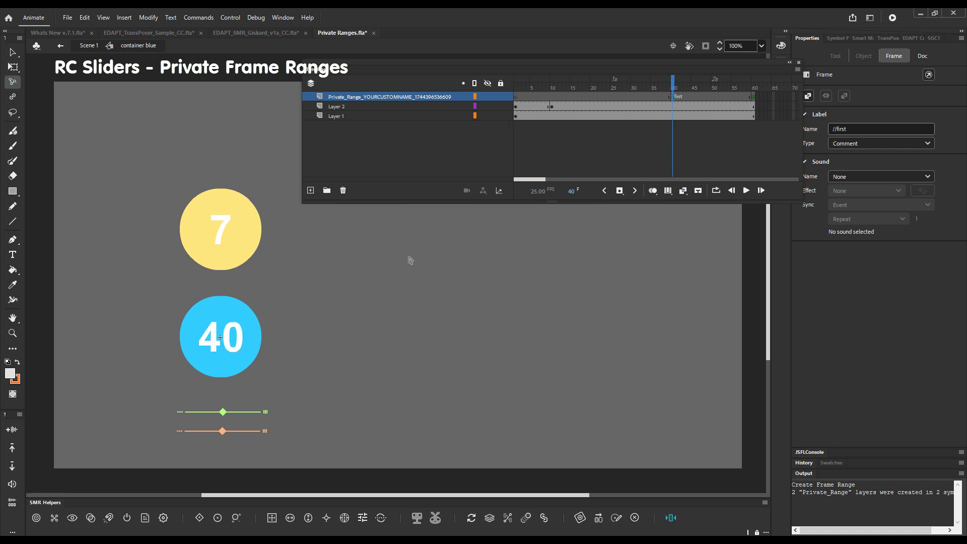
click(88, 46)
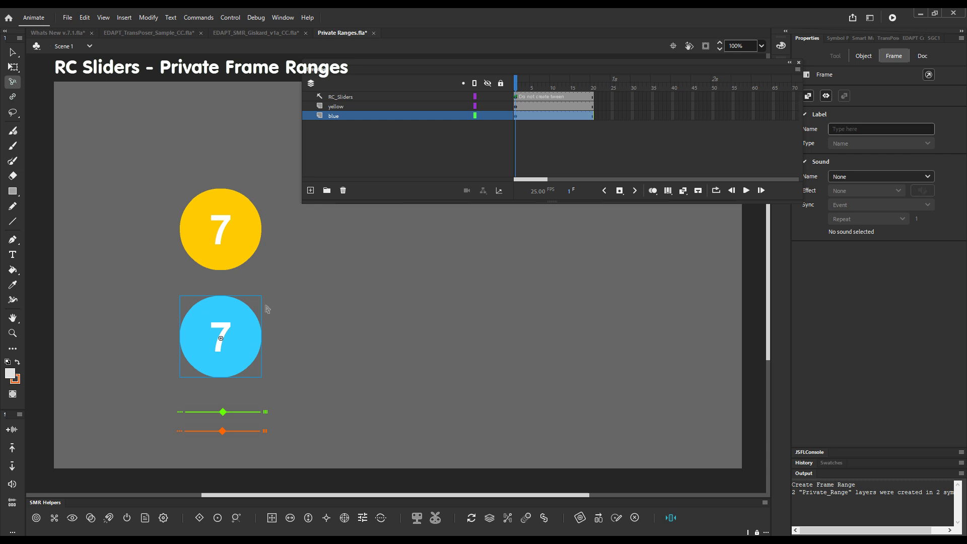
- Scrub both circles through their private ranges with the green slider
drag(223, 414, 257, 412)
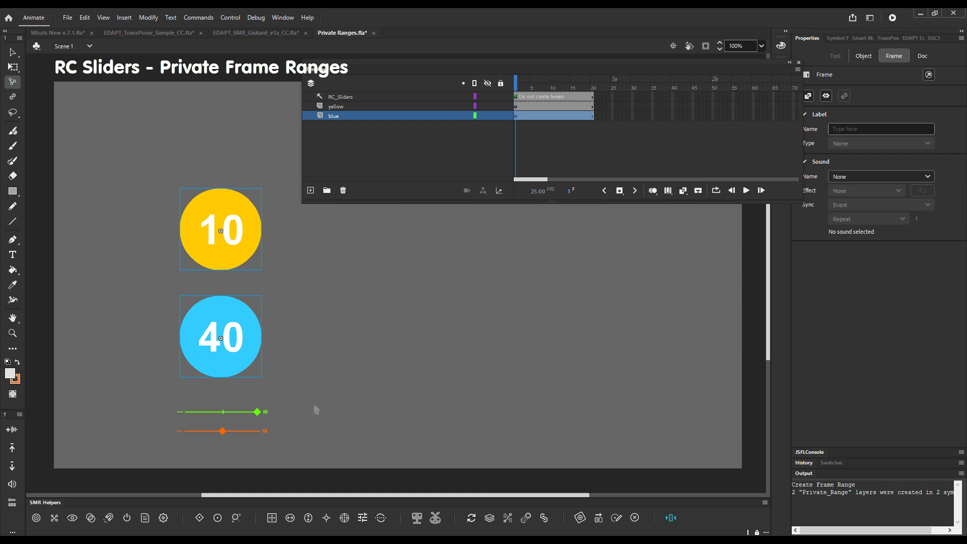
click(181, 414)
drag(182, 418, 204, 430)
- Raise the green slider's sensitivity from 1 to 10 and test it again
click(182, 414)
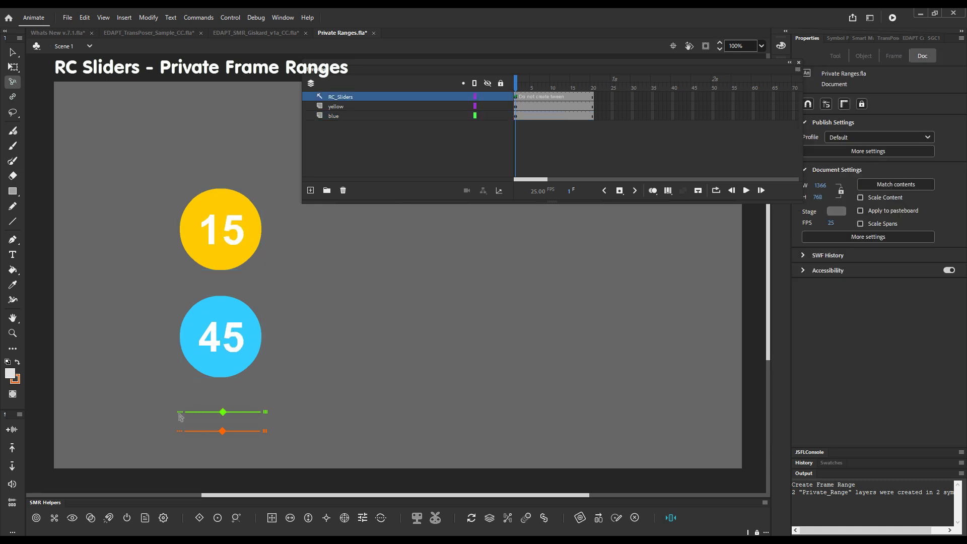
click(397, 297)
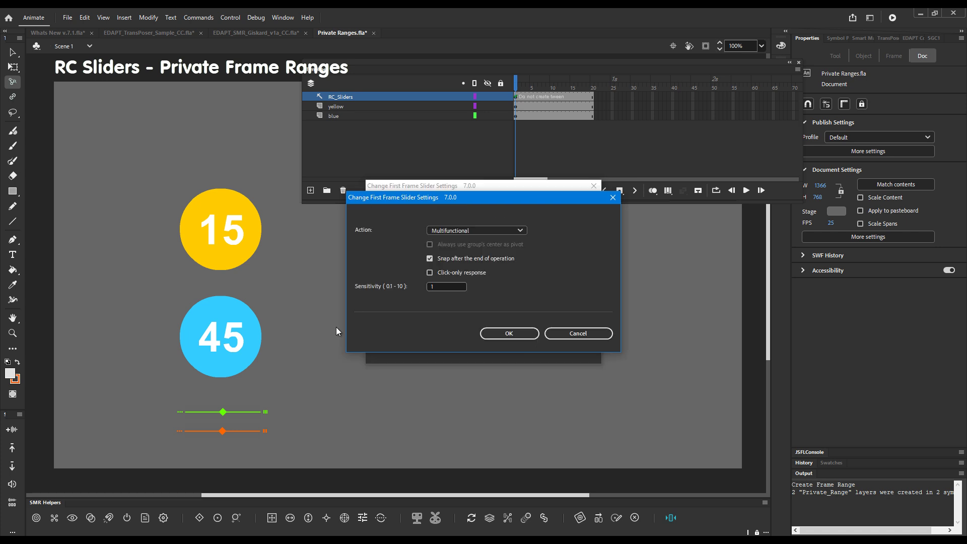
click(441, 289)
text(0)
click(507, 333)
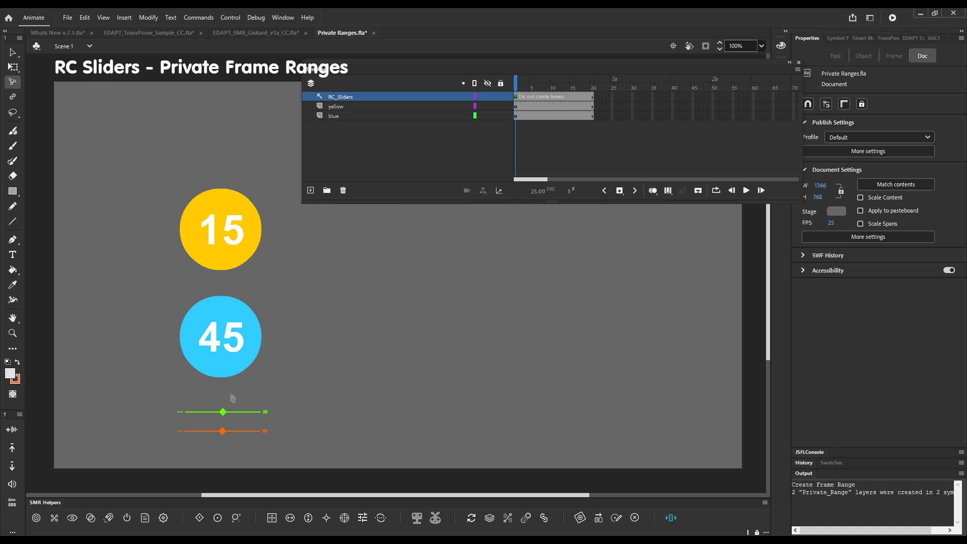
drag(223, 412, 174, 421)
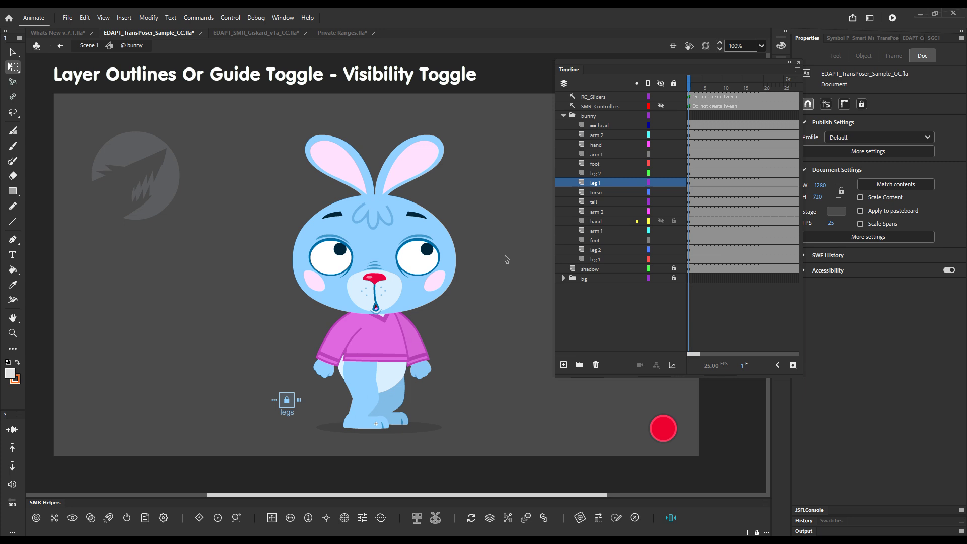
- Show the bunny's head layer as outlines with LayerOutlinesOrGuideToggle, then revert it with F5
click(363, 242)
click(199, 17)
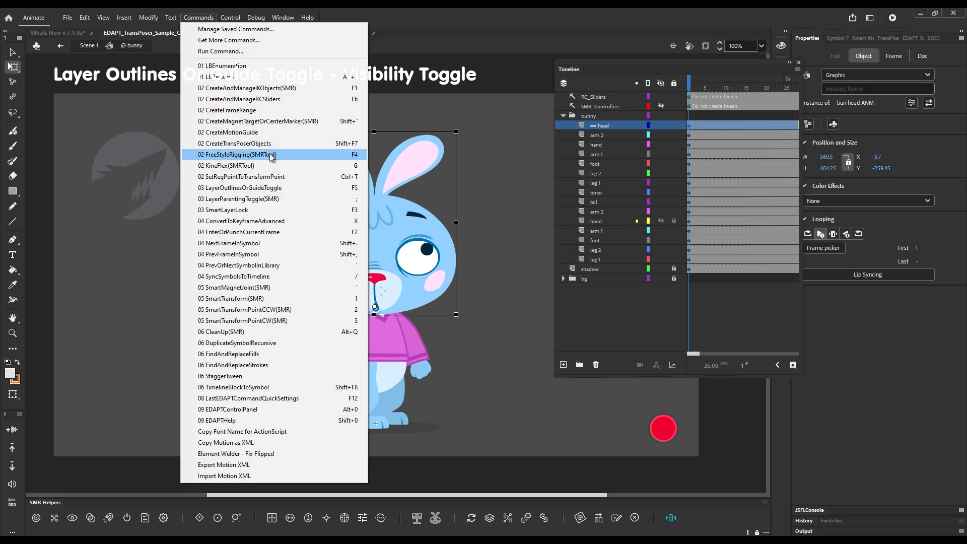
click(286, 187)
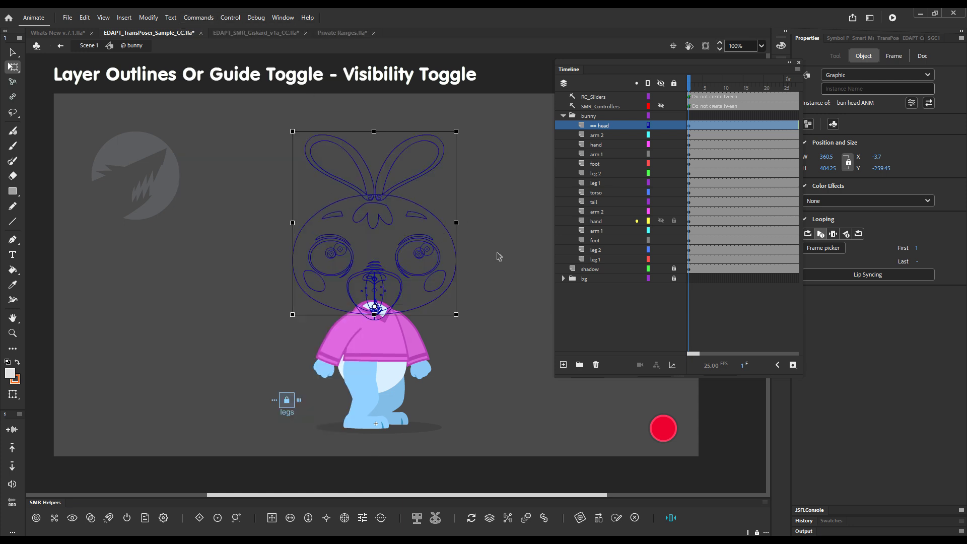
key(F5)
- Marquee-select the bunny's body parts and toggle their outlines on and back off
click(518, 263)
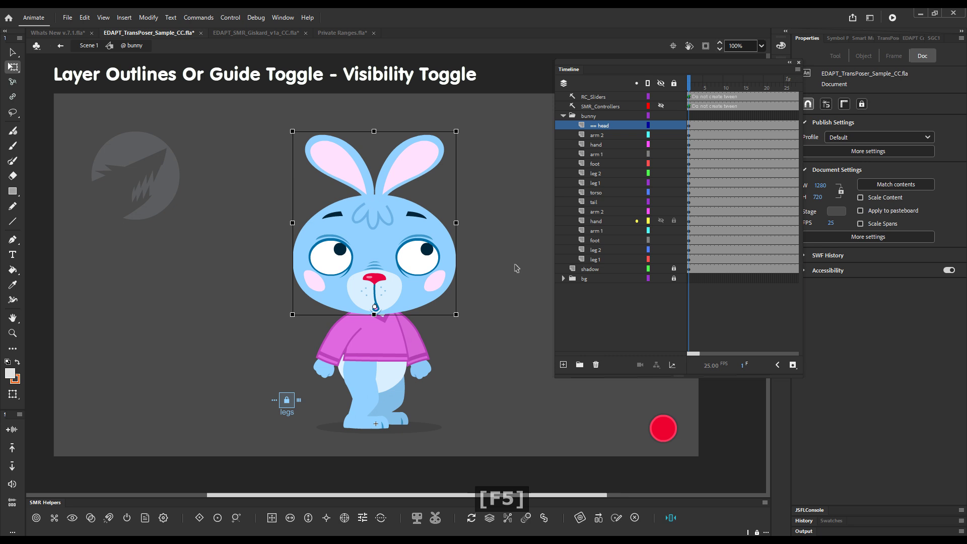
drag(499, 224, 316, 441)
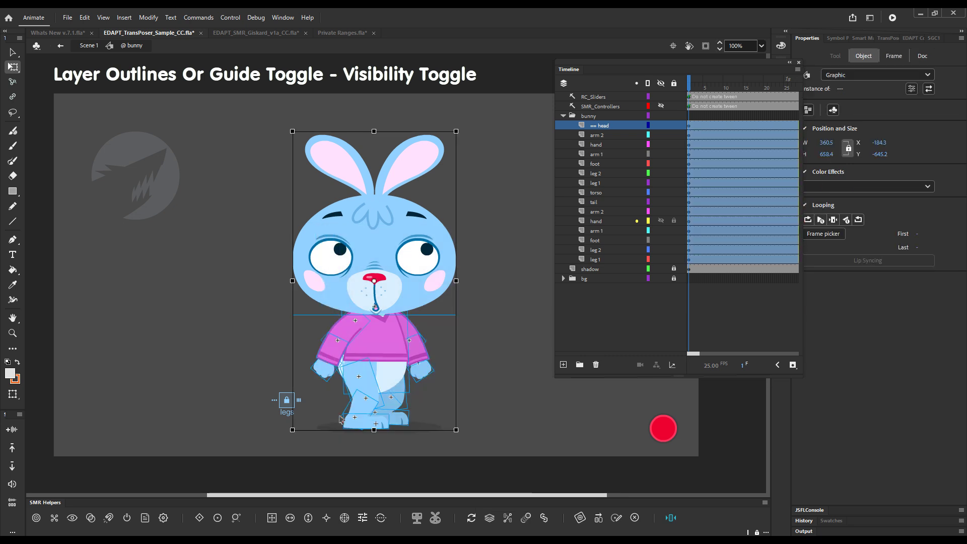
key(F5)
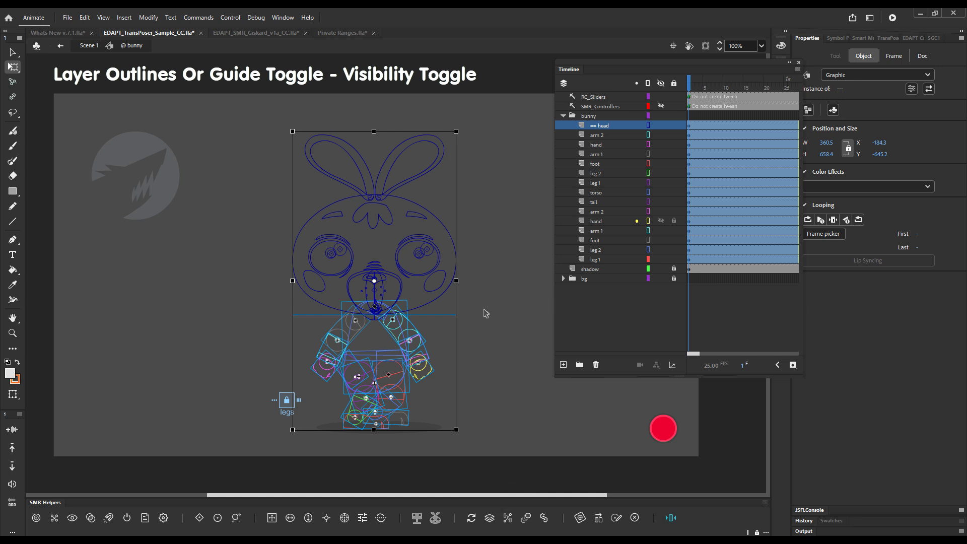
key(F5)
click(498, 335)
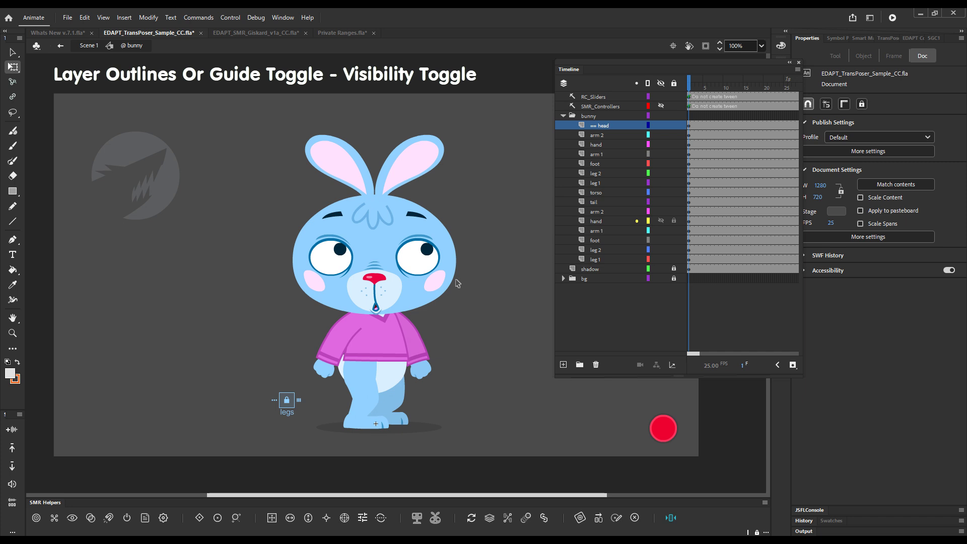
- In the EDAPT control panel, set the Layer Outlines Or Guide Toggle action to 'outline and visibility toggle' and apply it
key(alt+0)
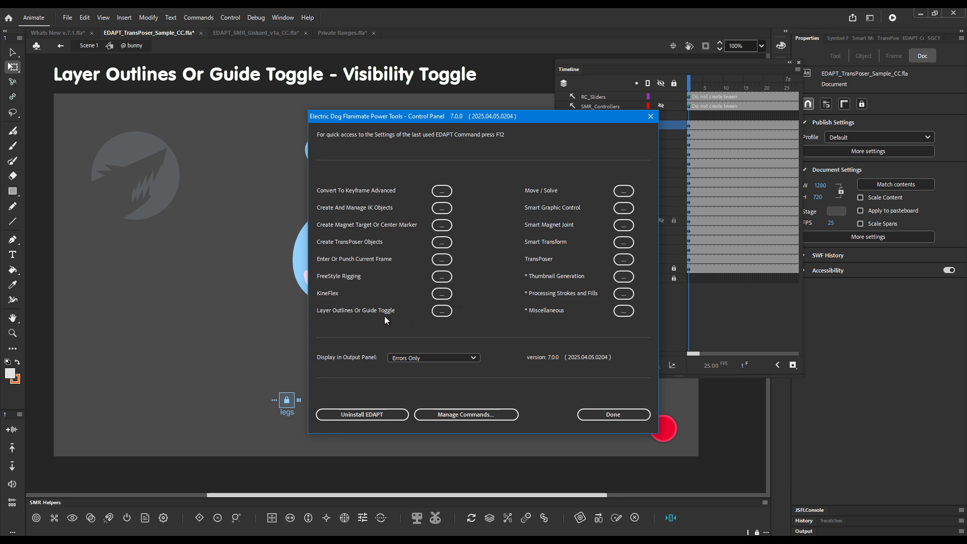
click(441, 311)
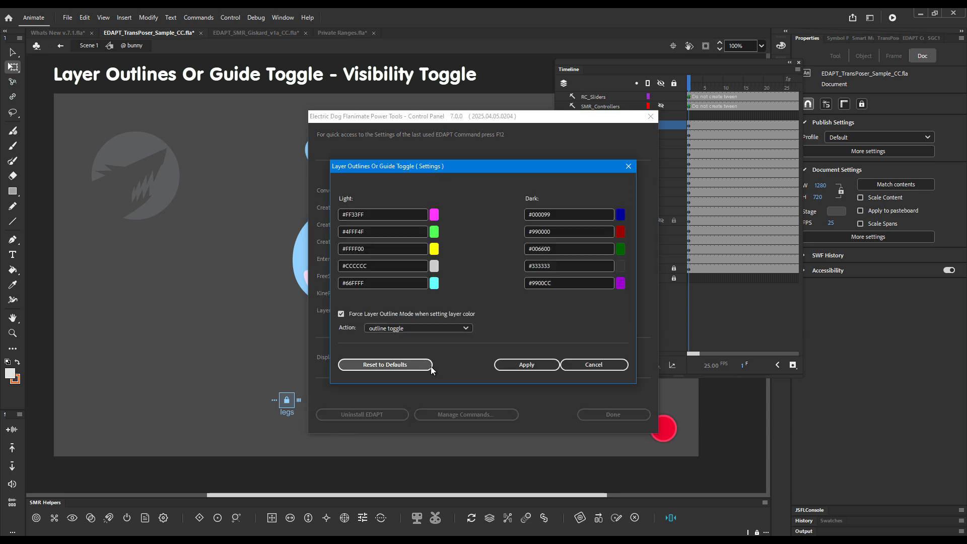
click(467, 327)
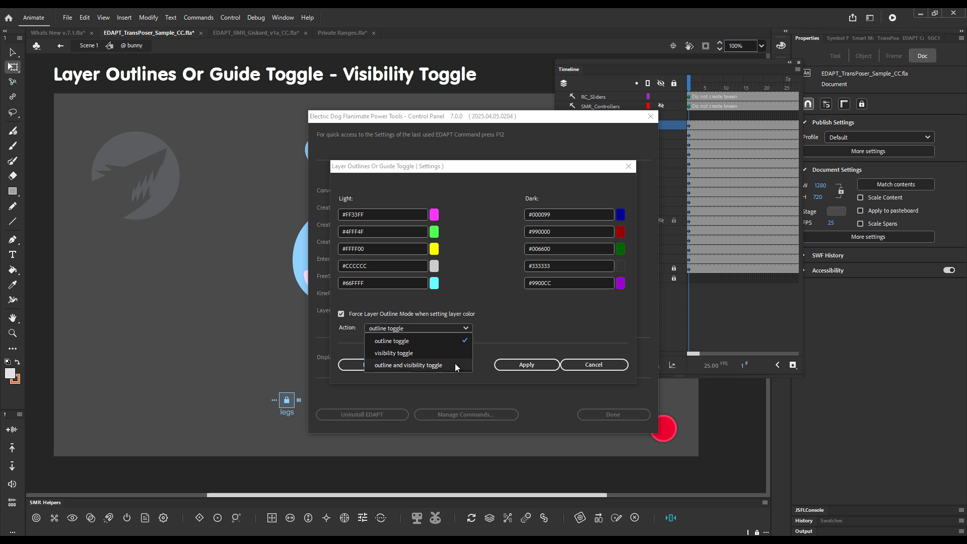
click(422, 365)
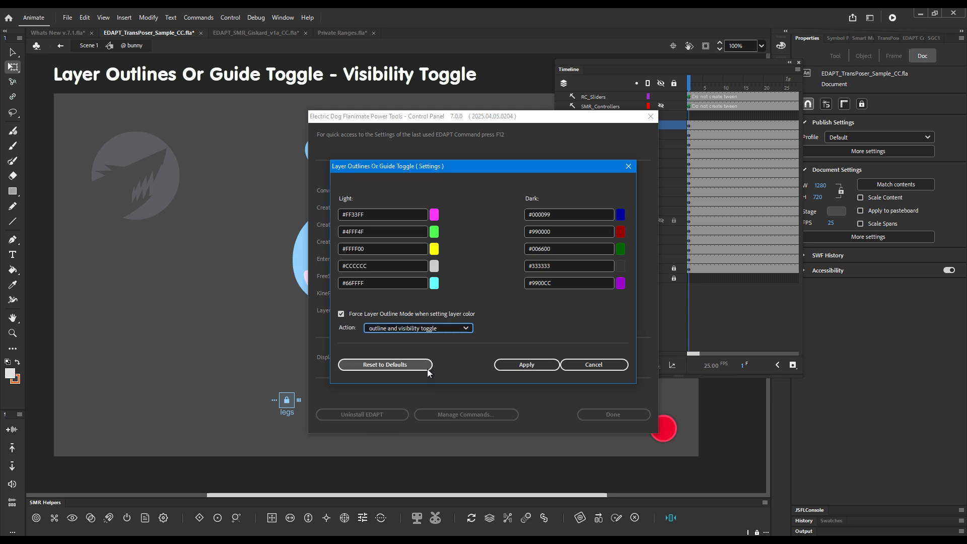
click(524, 365)
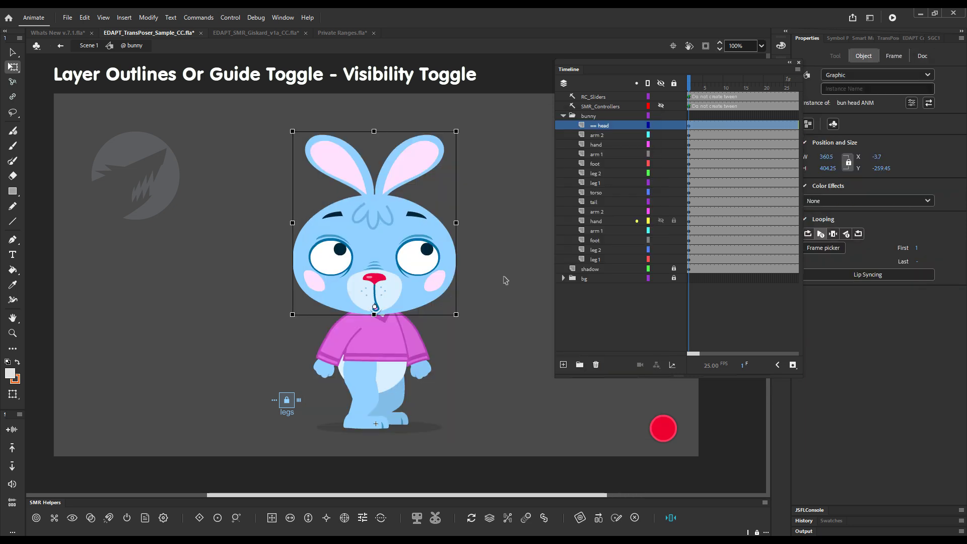
- Cycle the bunny's head layer through outline, hidden and visible with F5
key(F5)
key(F5)
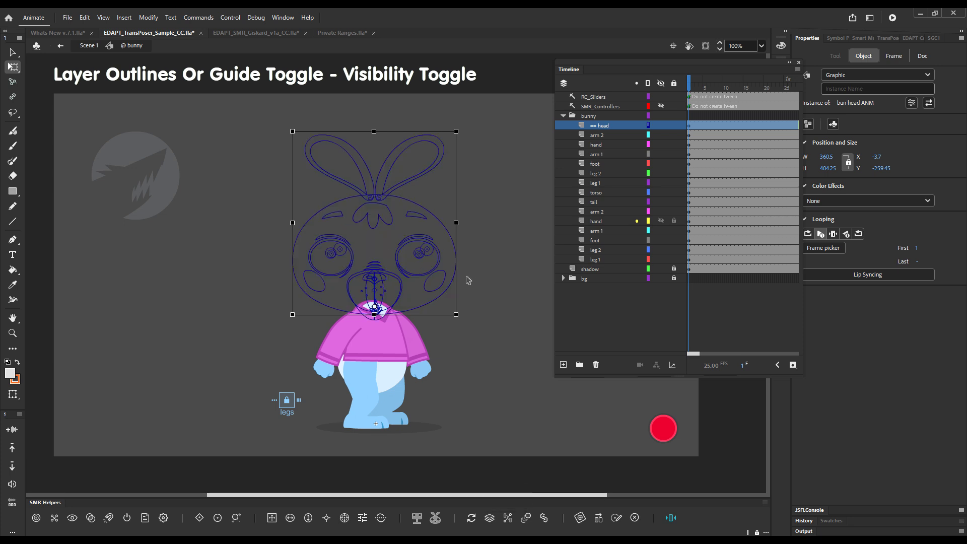
key(F5)
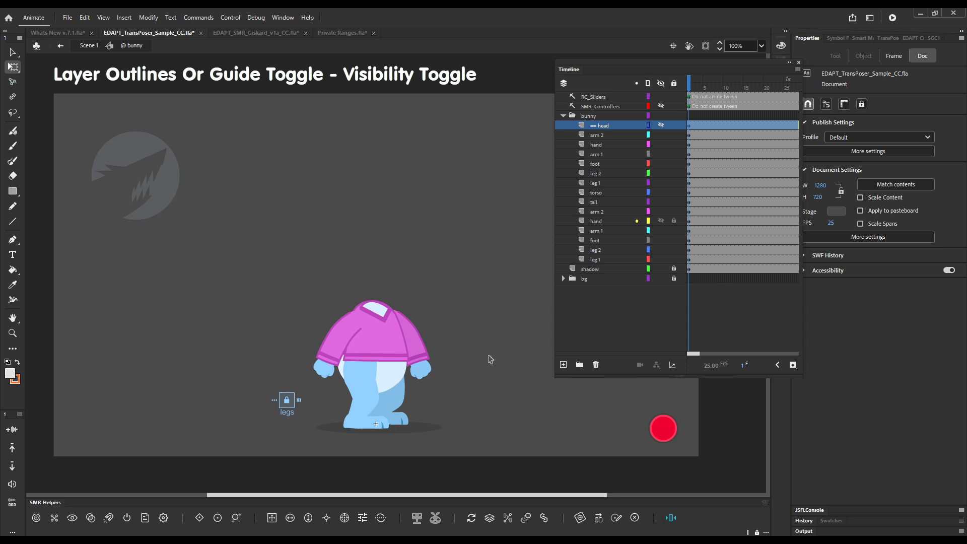
key(F5)
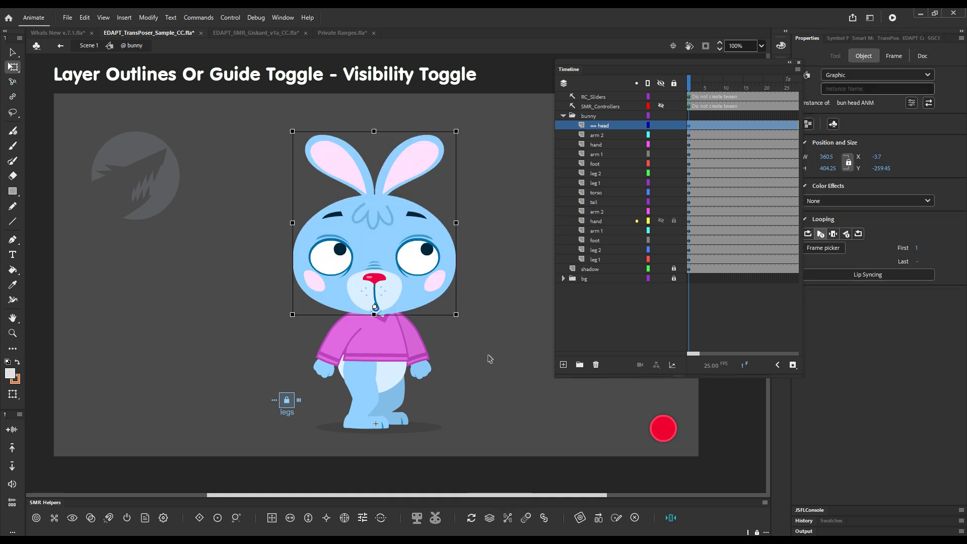
- Select the bunny's hand and whole arm, then toggle those layers to outlines and hidden
click(423, 372)
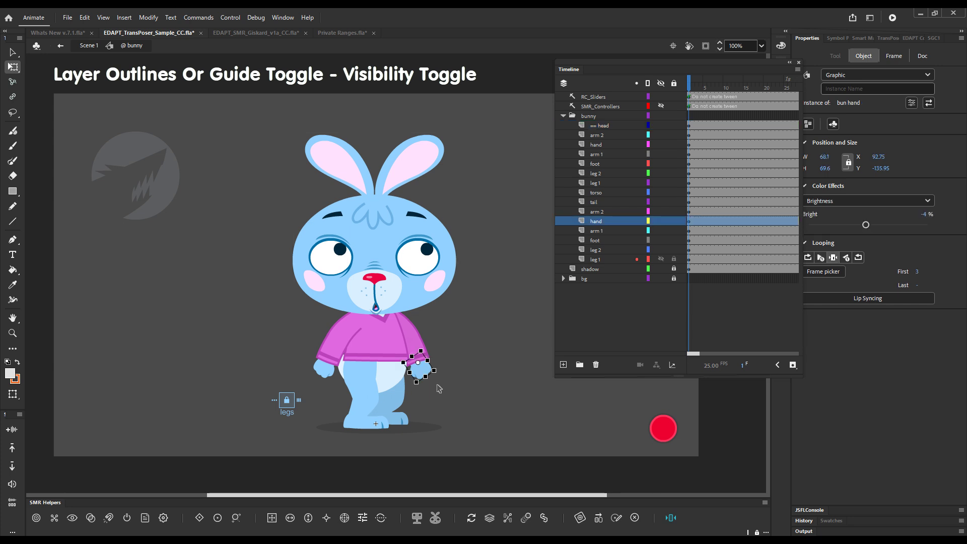
key(shift+1)
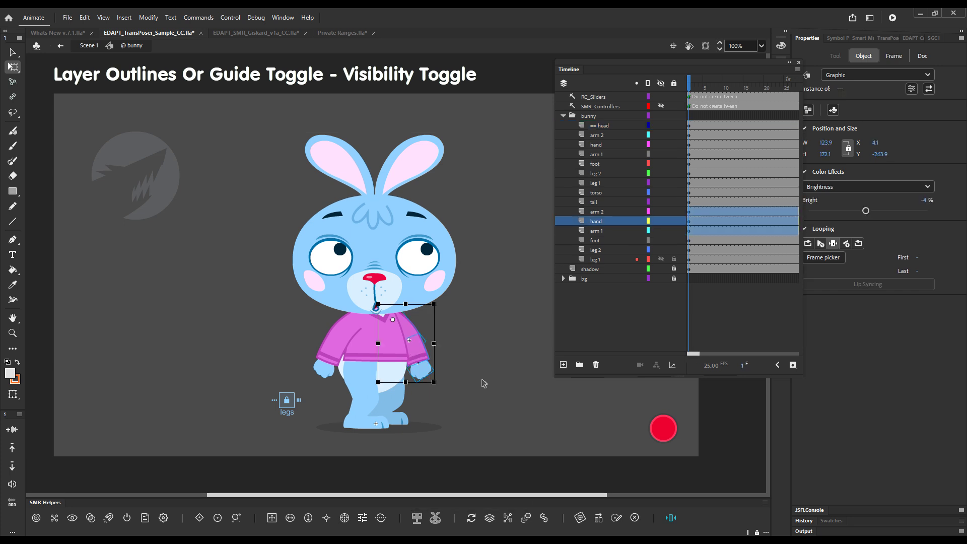
key(F5)
key(F5)
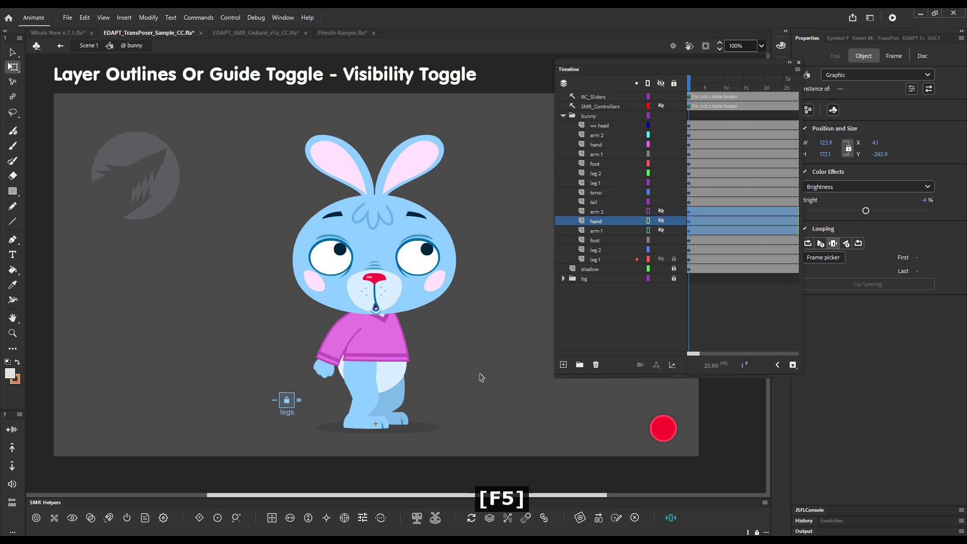
key(F5)
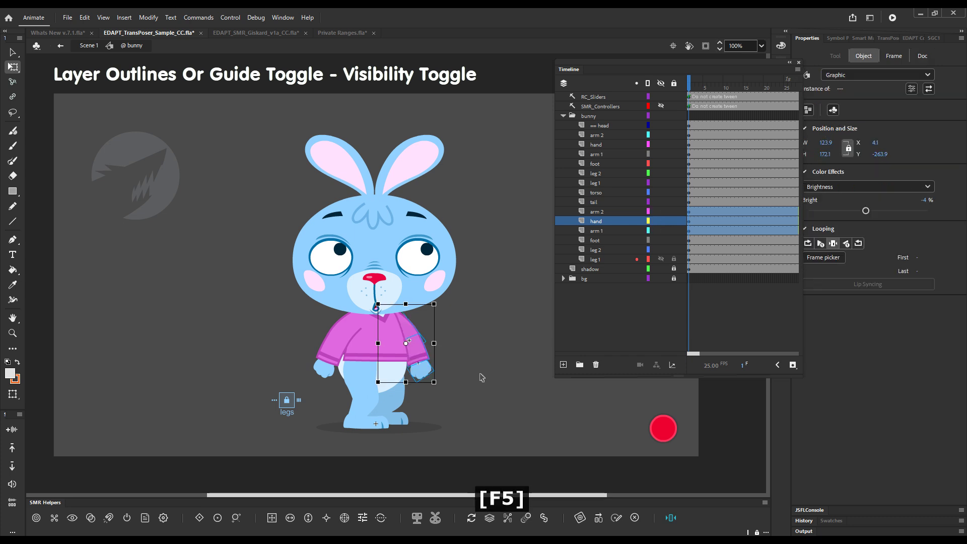
click(474, 375)
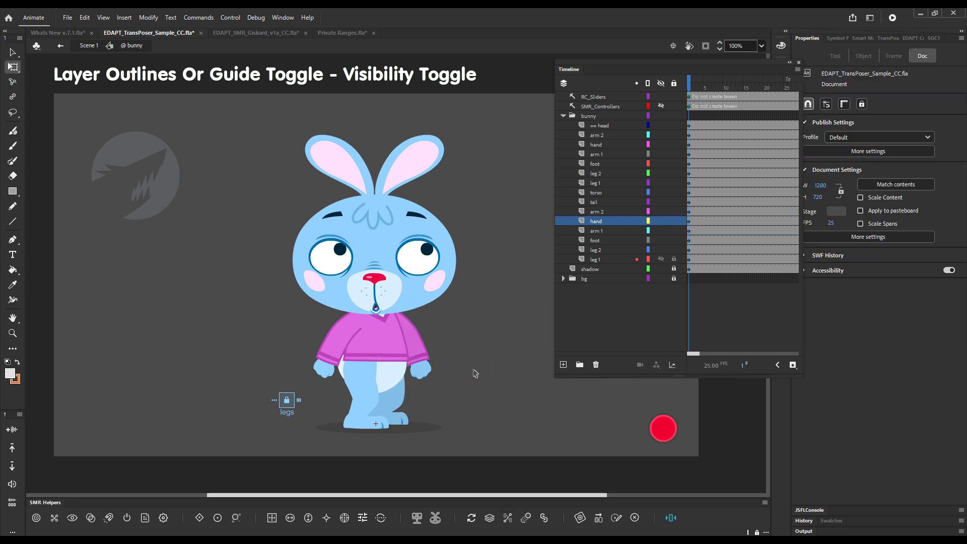
- Cycle the head through outline, hidden and visible again, then bring up the EDAPT control panel
click(442, 273)
key(F5)
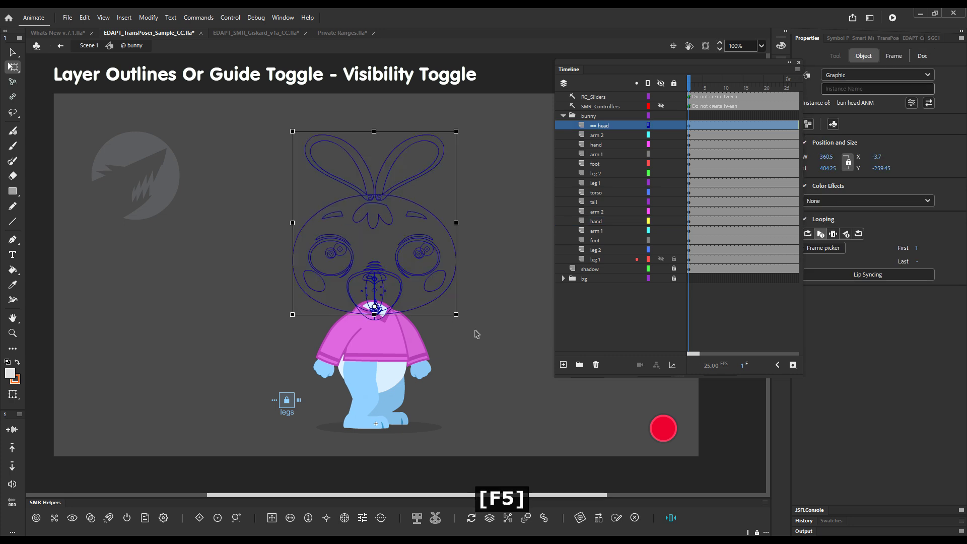
key(F5)
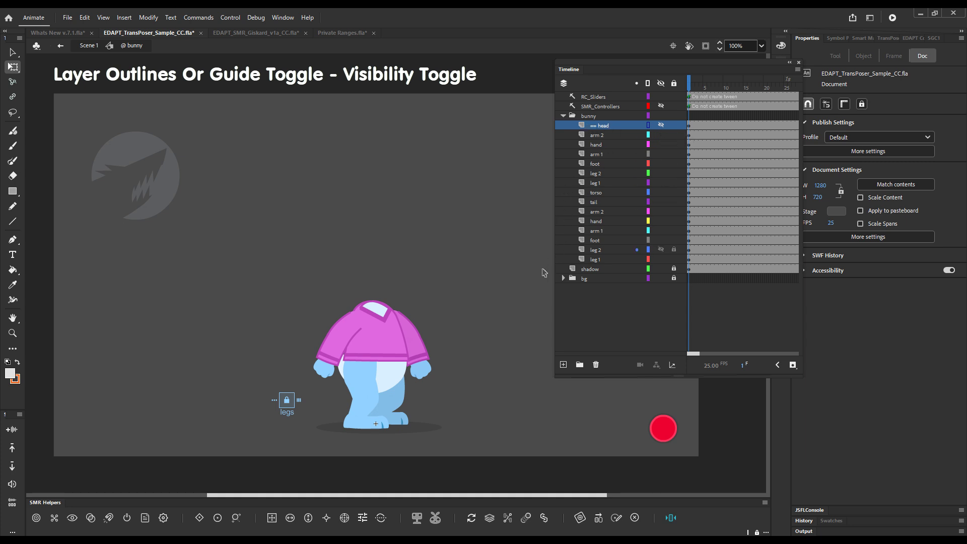
key(F5)
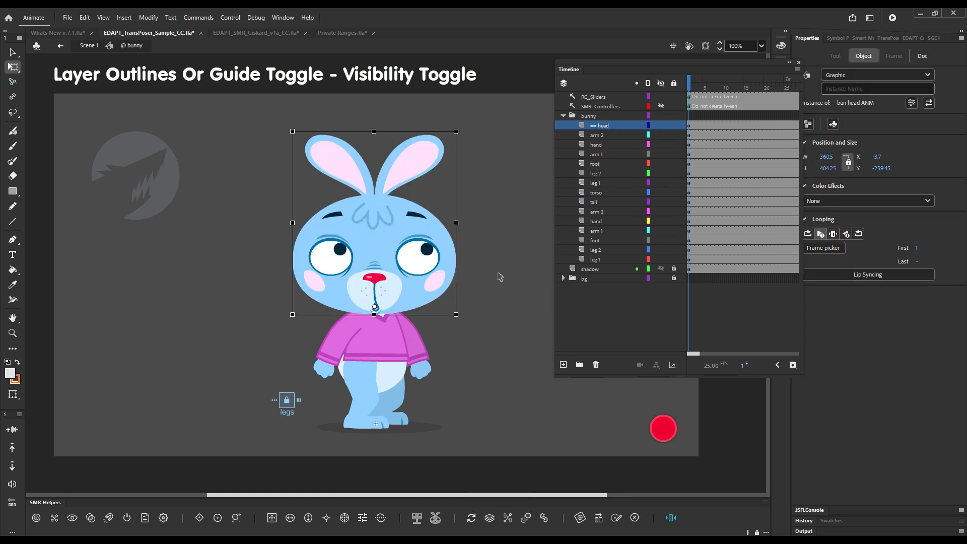
click(503, 320)
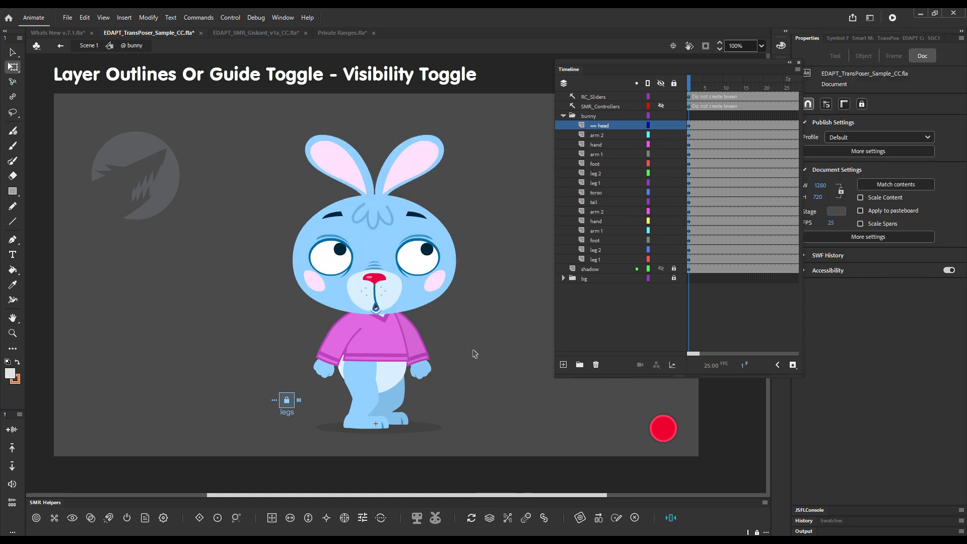
key(alt+0)
- Set the Layer Outlines Or Guide Toggle action to 'visibility toggle', apply it and close the panel
click(442, 311)
click(418, 328)
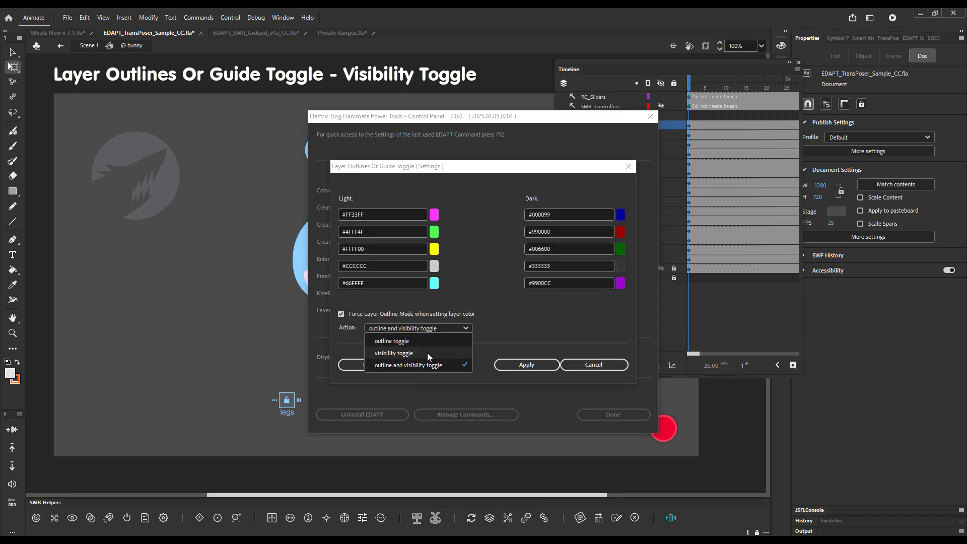
click(427, 352)
click(525, 367)
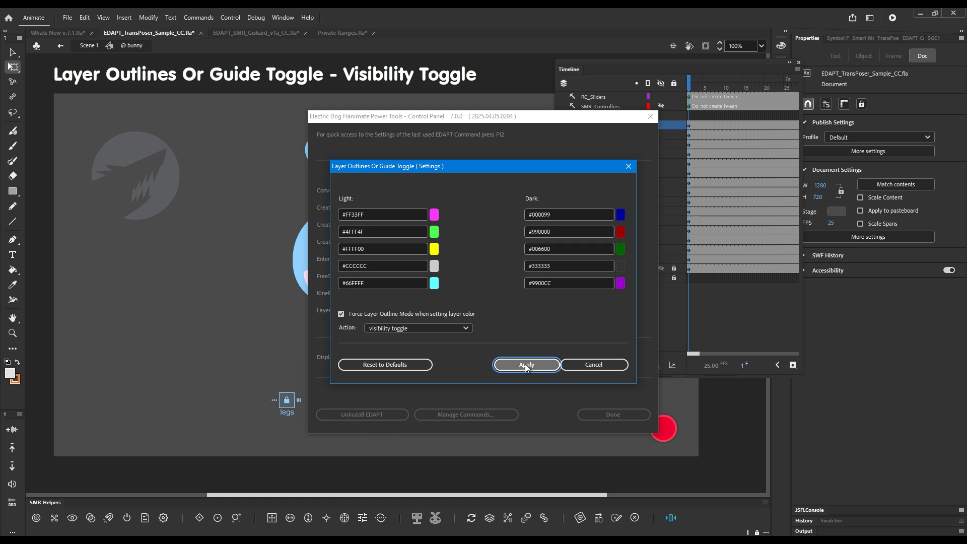
click(598, 415)
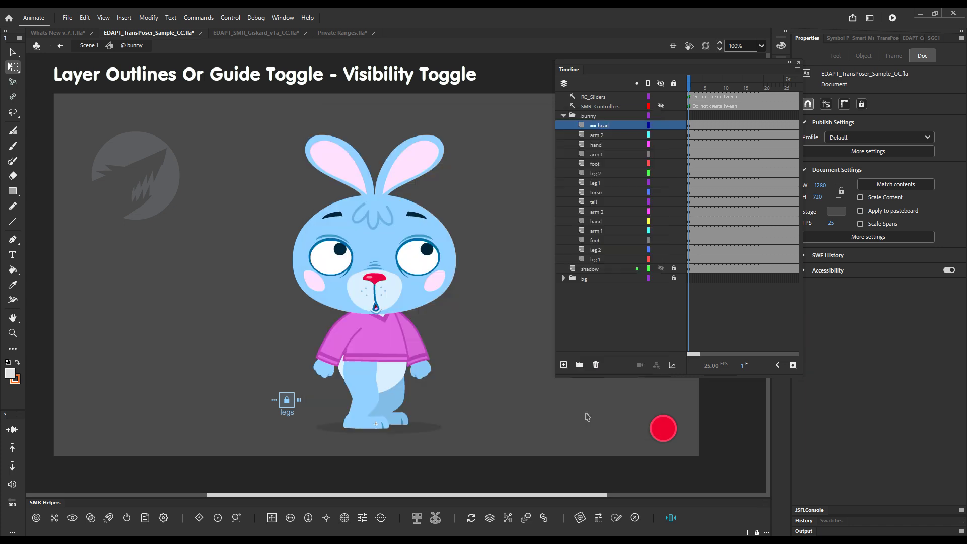
- Select the layers from arm 1 down to leg 2 and test the visibility toggle on them
key(shift)
click(598, 154)
shift+click(597, 175)
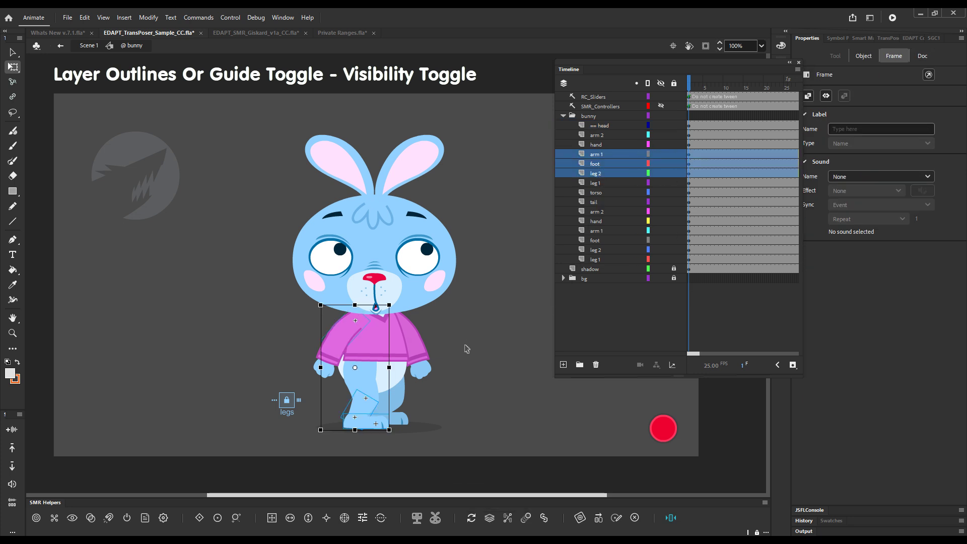
key(F5)
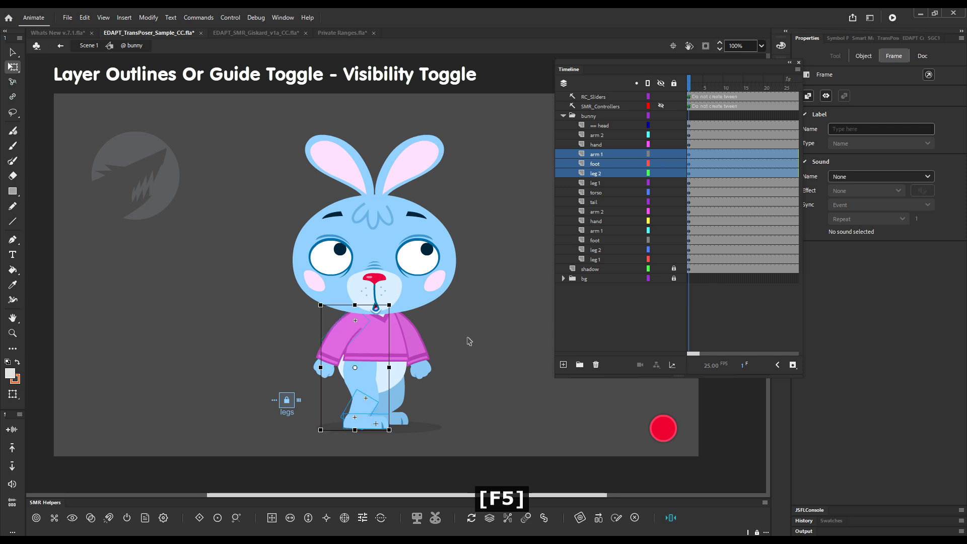
- In the F12 quick settings, change the toggle action to 'outline toggle' and confirm
key(F12)
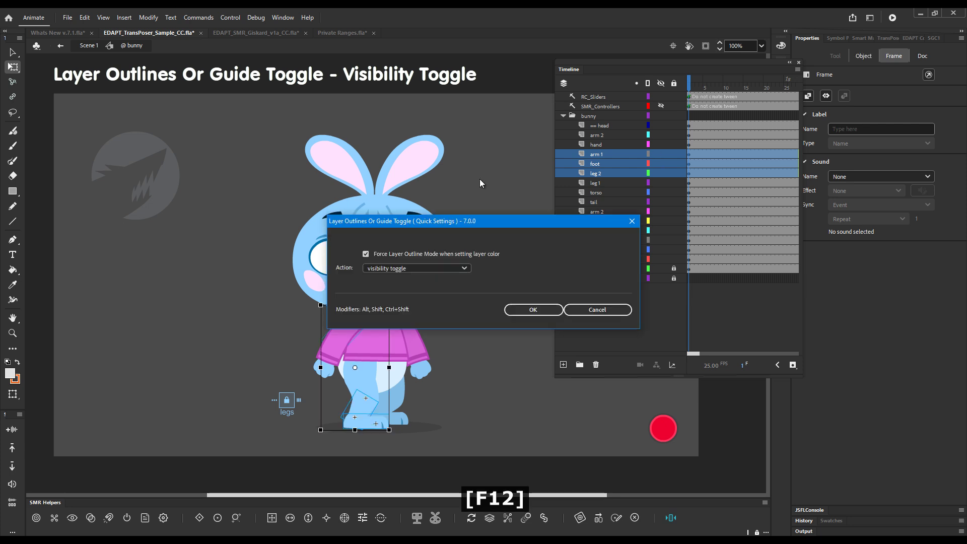
click(421, 266)
click(422, 278)
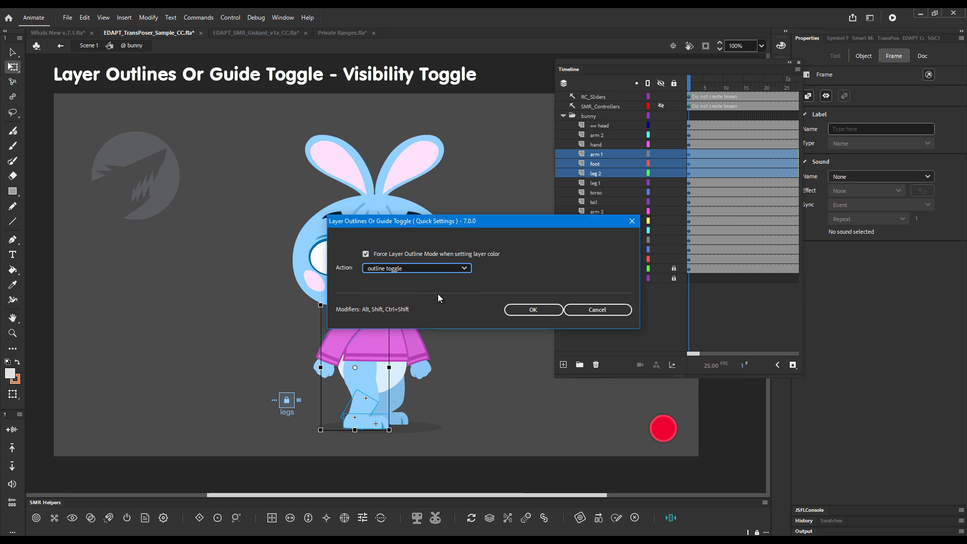
click(533, 309)
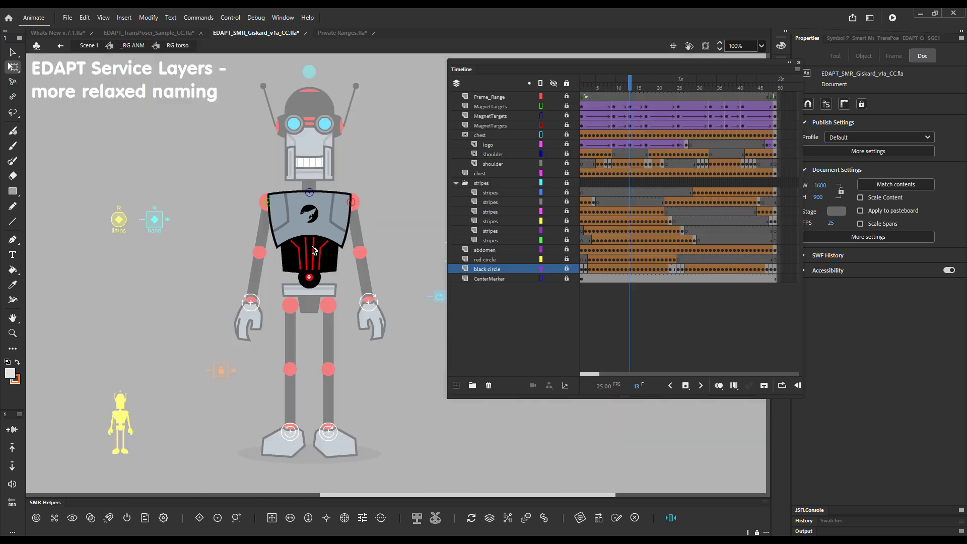
- Edit the robot's torso symbol in place, widen the layer name column, and select the first MagnetTargets layer
double_click(313, 254)
drag(578, 372, 592, 368)
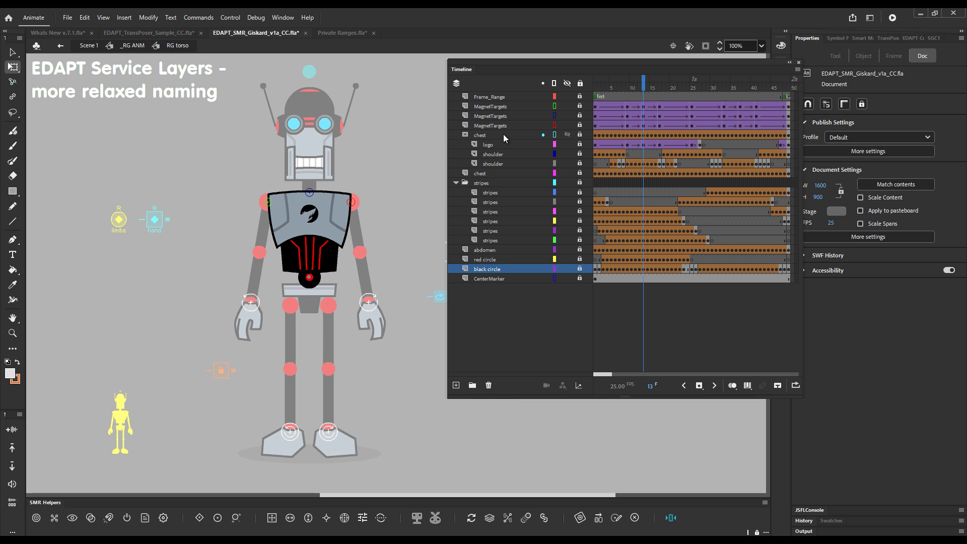
click(488, 107)
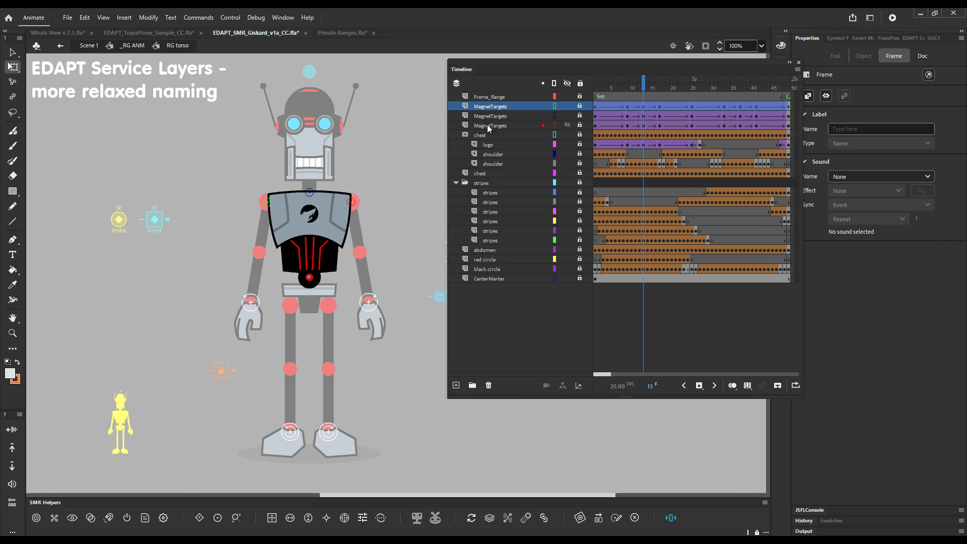
- Append _RightArm to the first MagnetTargets layer and _Neck to the second
double_click(509, 107)
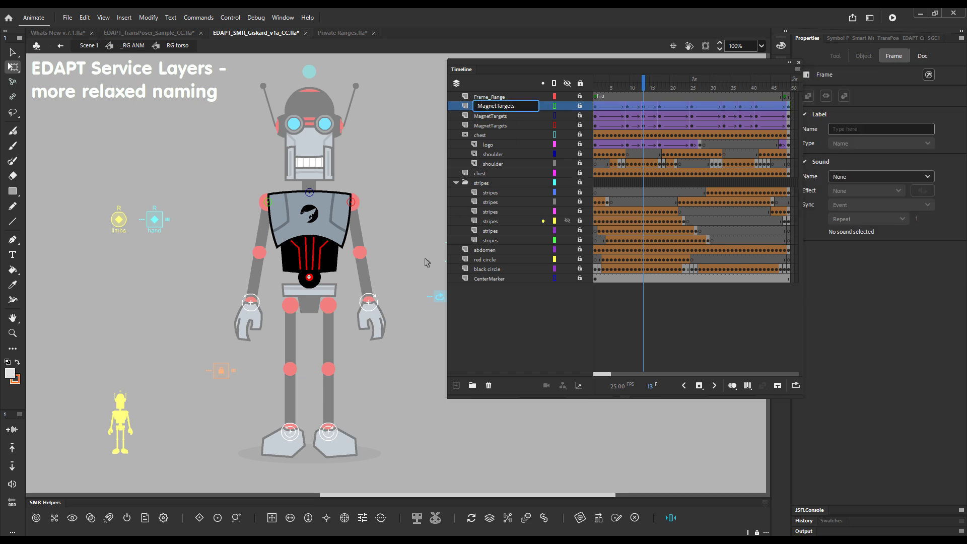
text(_R)
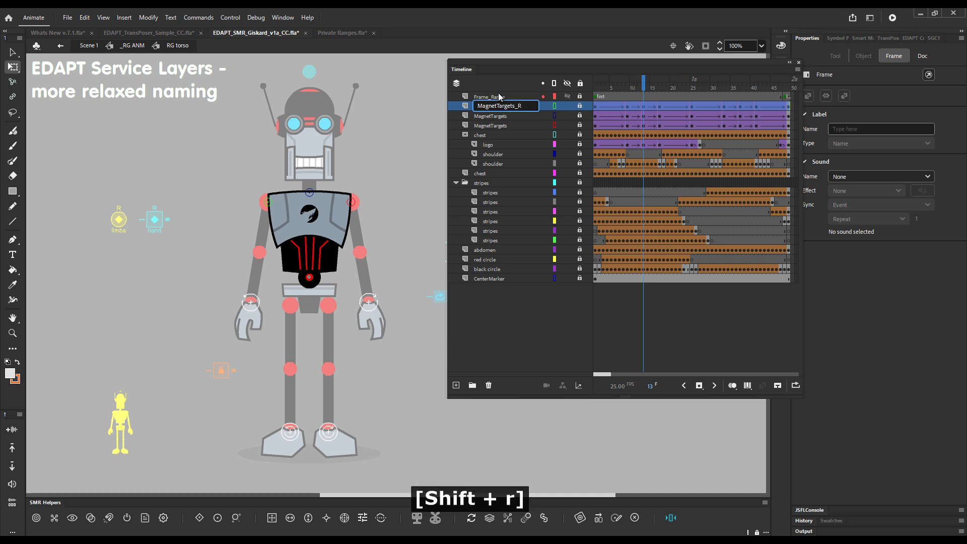
text(ightAr)
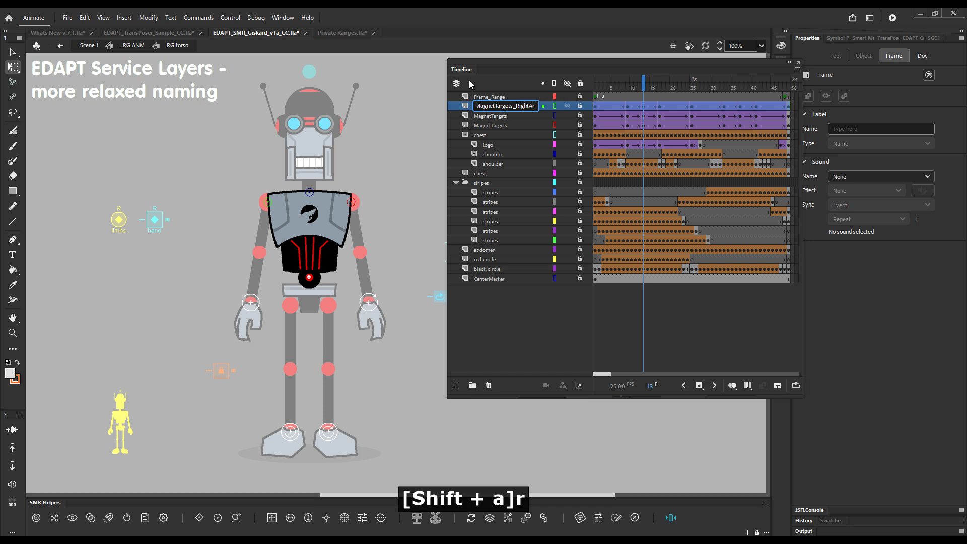
text(m)
key(Return)
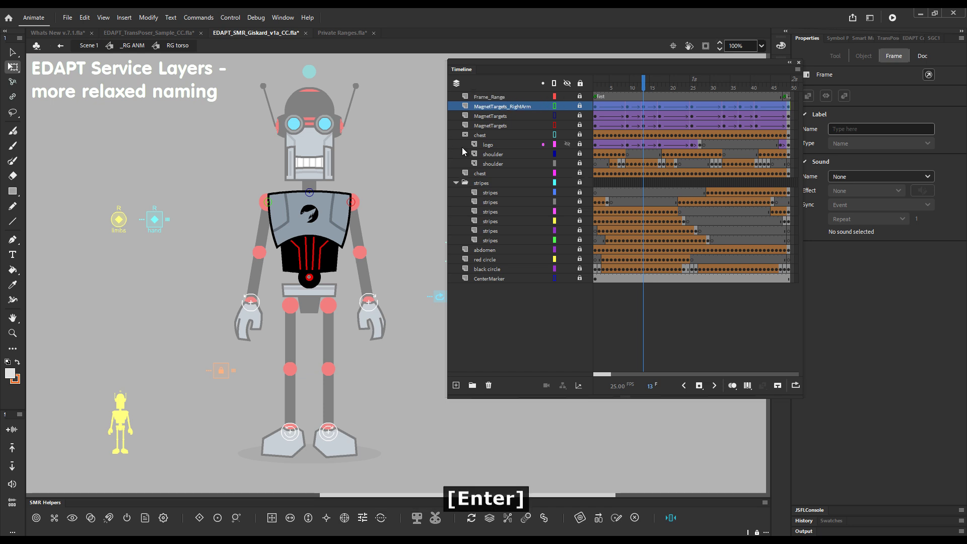
click(509, 117)
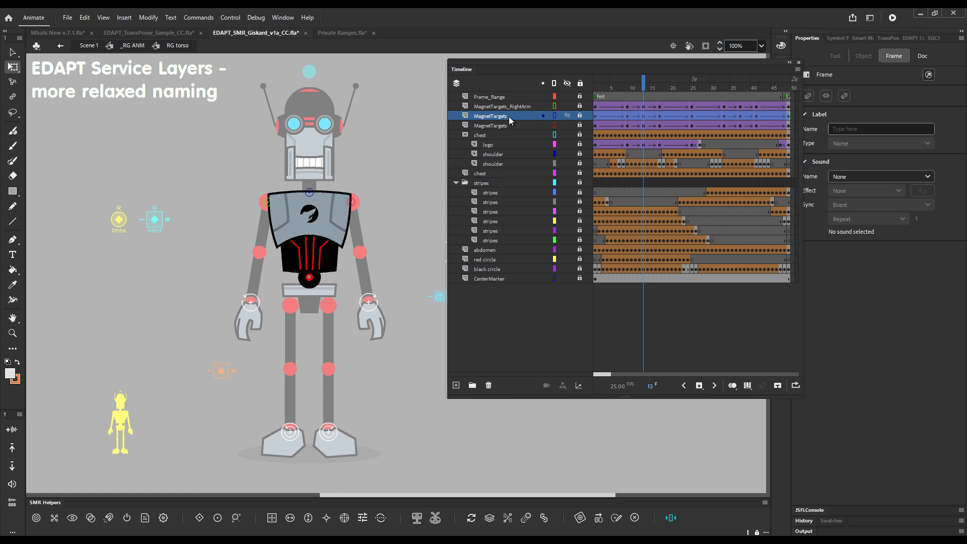
double_click(503, 117)
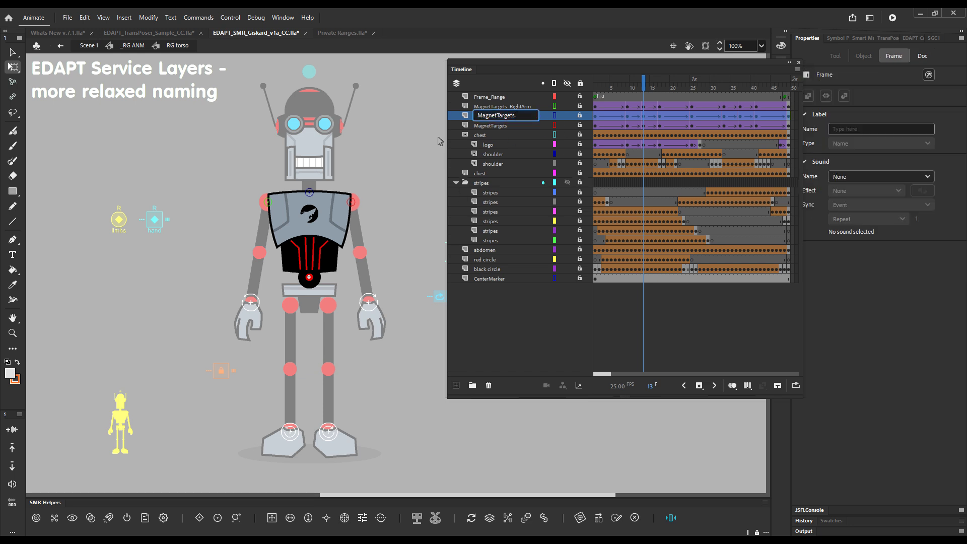
text(_Neck)
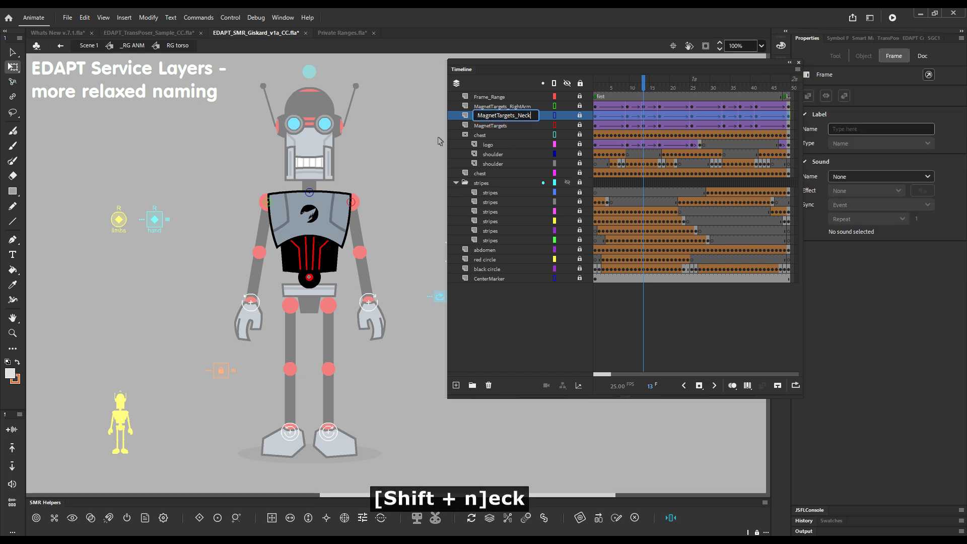
key(Return)
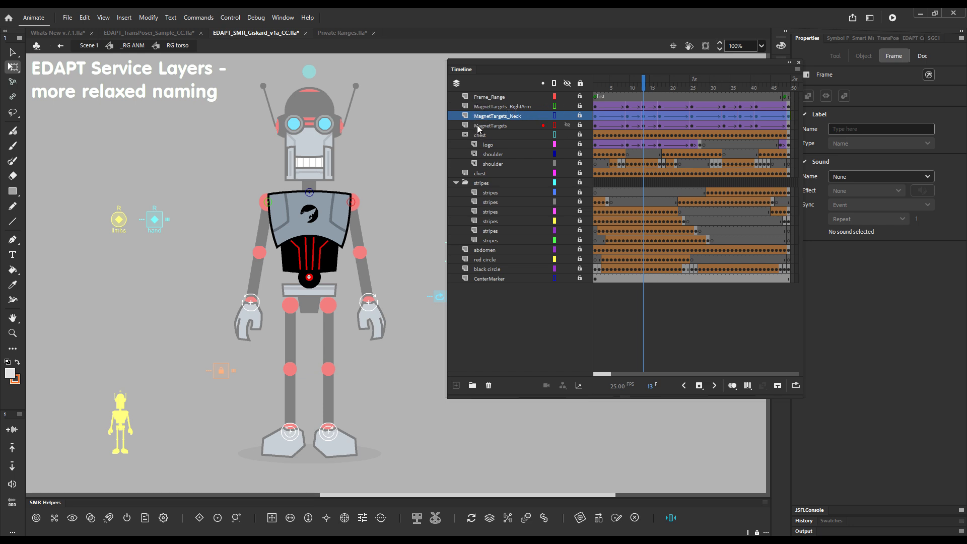
- Return from the torso symbol to the main timeline and test-drag the robot's neck
double_click(412, 227)
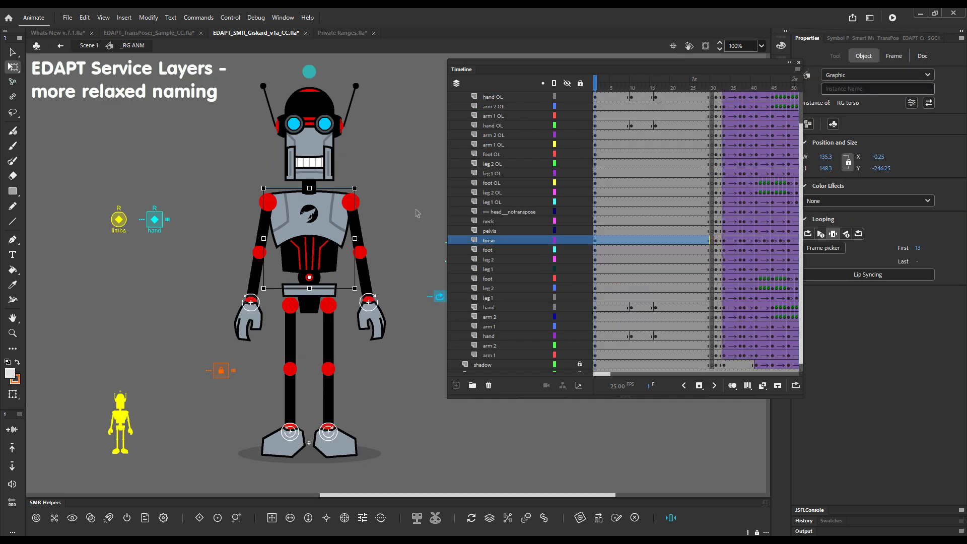
click(417, 213)
click(311, 190)
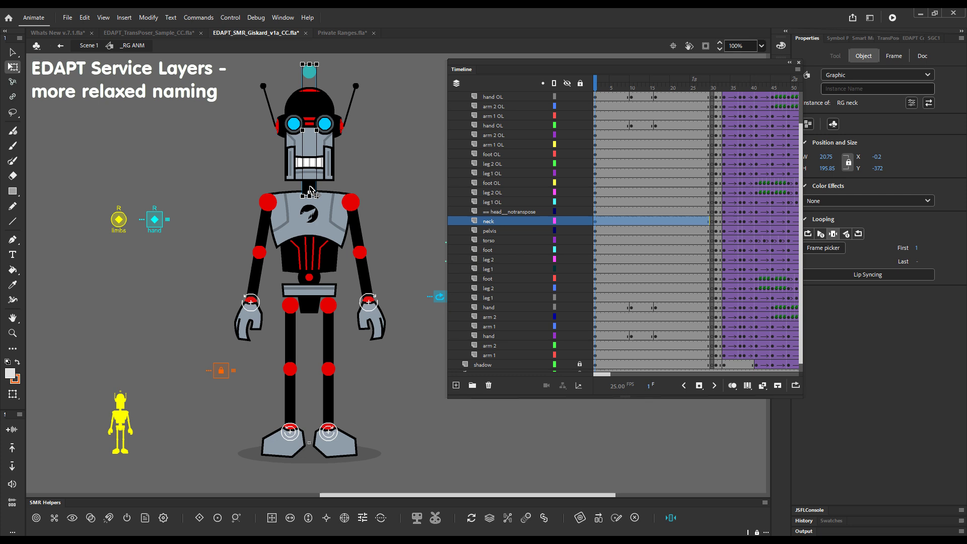
mouse_move(310, 191)
mouse_down()
mouse_move(393, 162)
mouse_move(310, 190)
mouse_up()
- Scrub the torso graphic with Shift+Alt-drag so it displays frame 10 instead of frame 13
key(w)
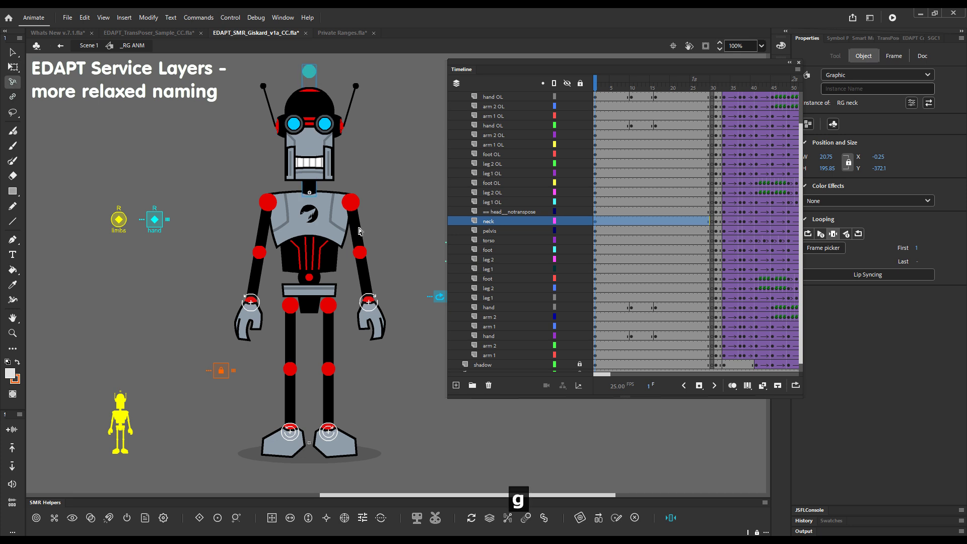
key(shift+alt)
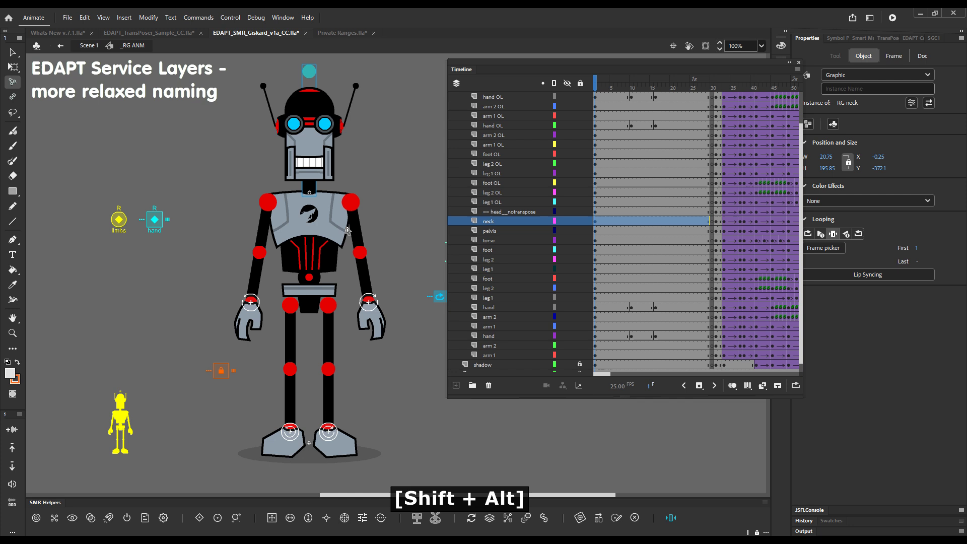
click(341, 231)
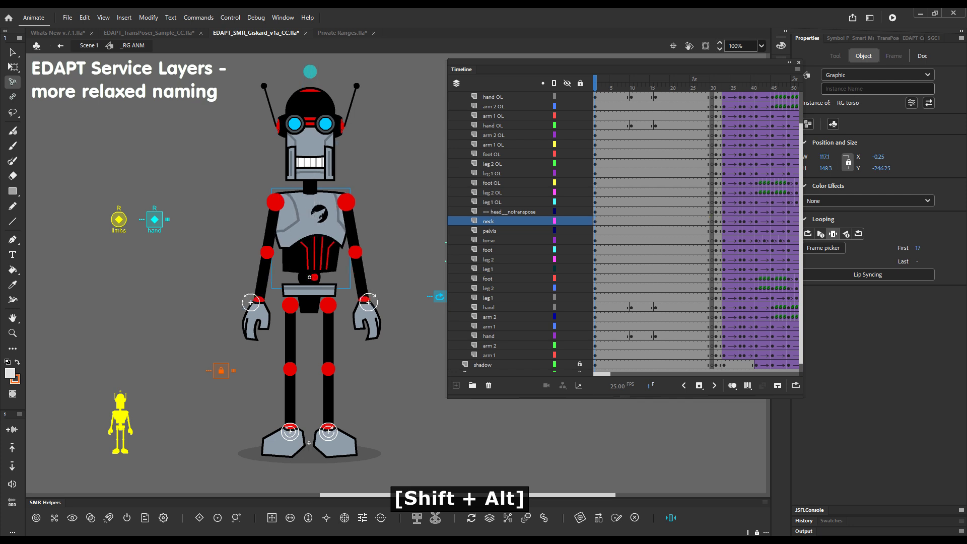
click(244, 237)
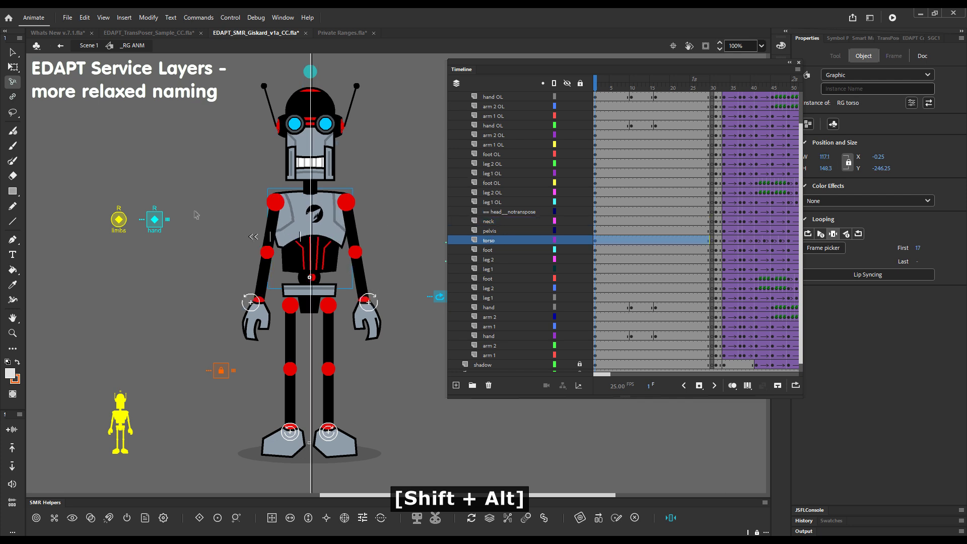
drag(159, 208, 220, 224)
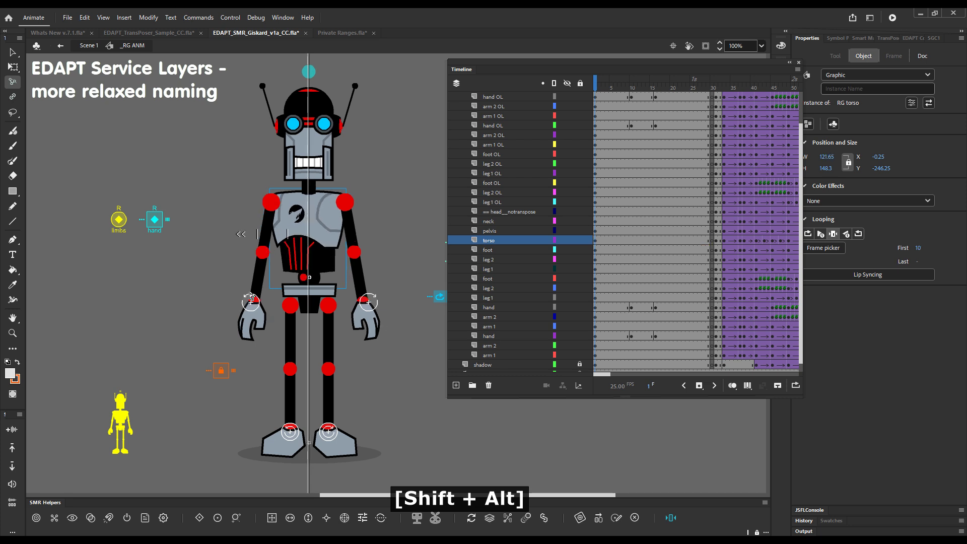
click(121, 253)
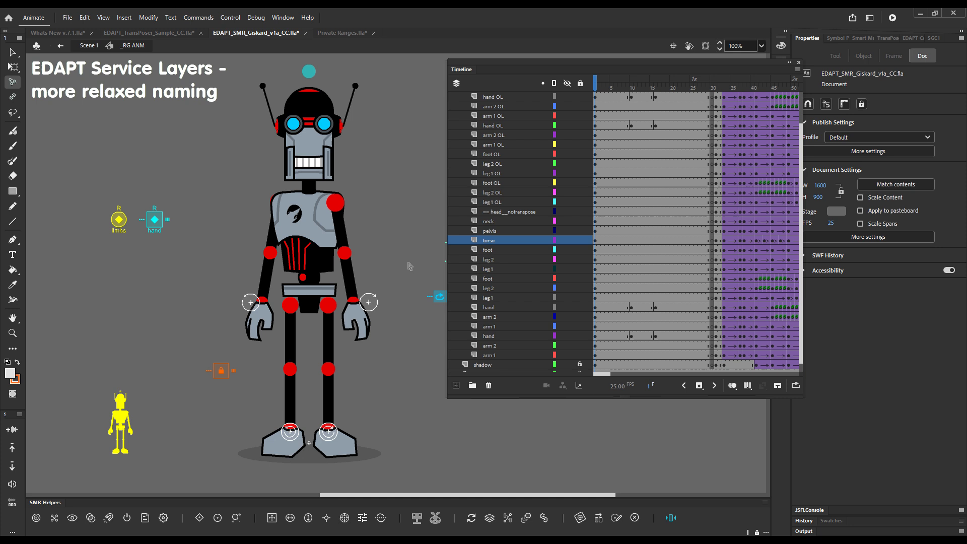
key(shift+alt)
alt+shift+click(355, 238)
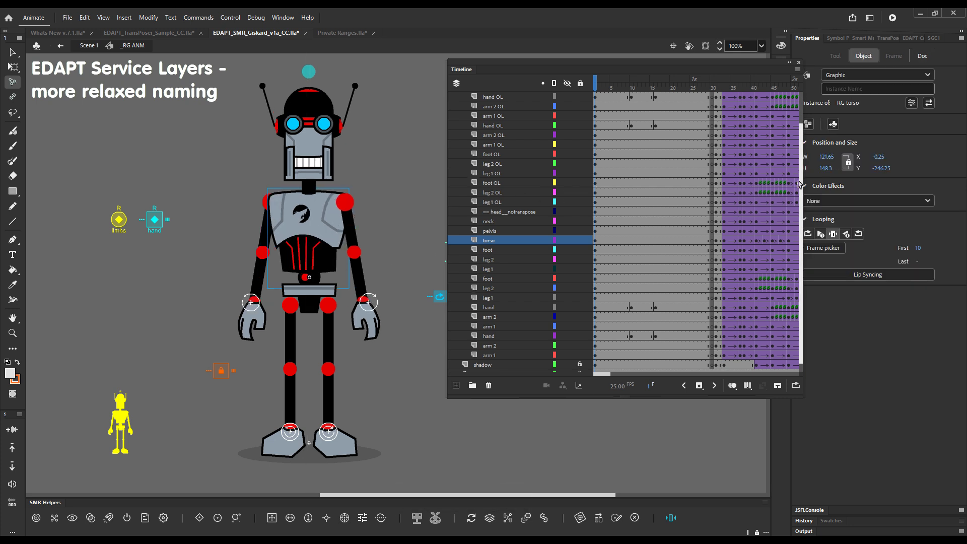
scroll(800, 151, up, 2)
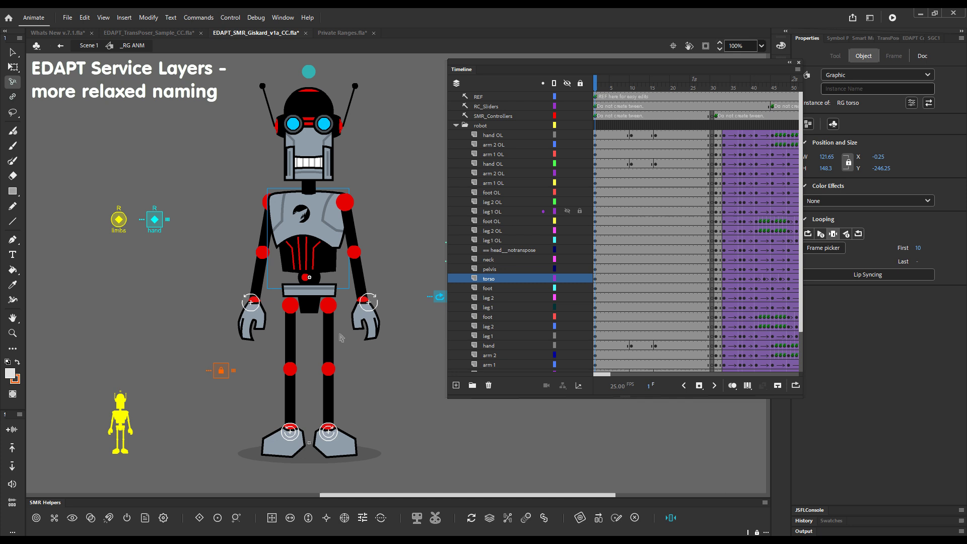
- Add a new layer and paste the hand controllers in place on its first frame
key(v)
key(ctrl+shift+a)
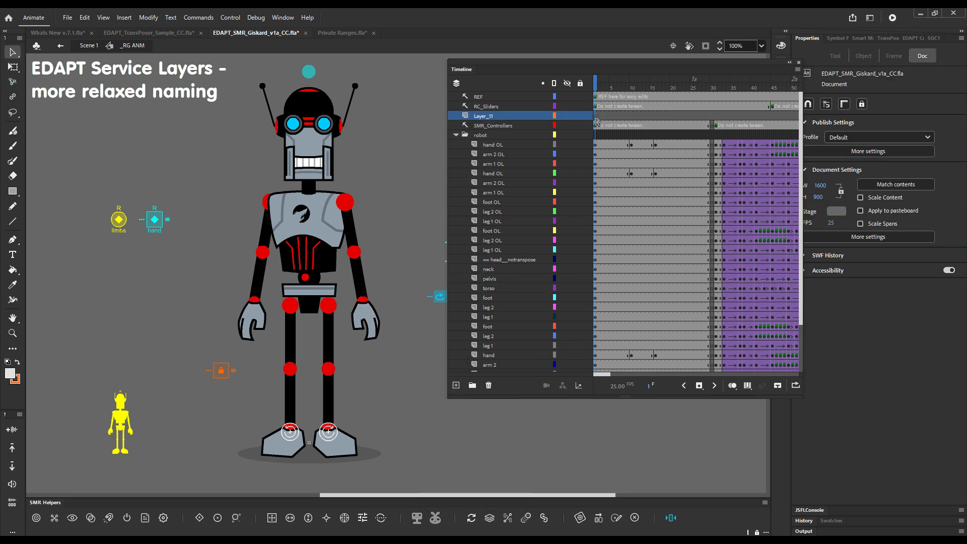
click(597, 116)
key(ctrl+shift+v)
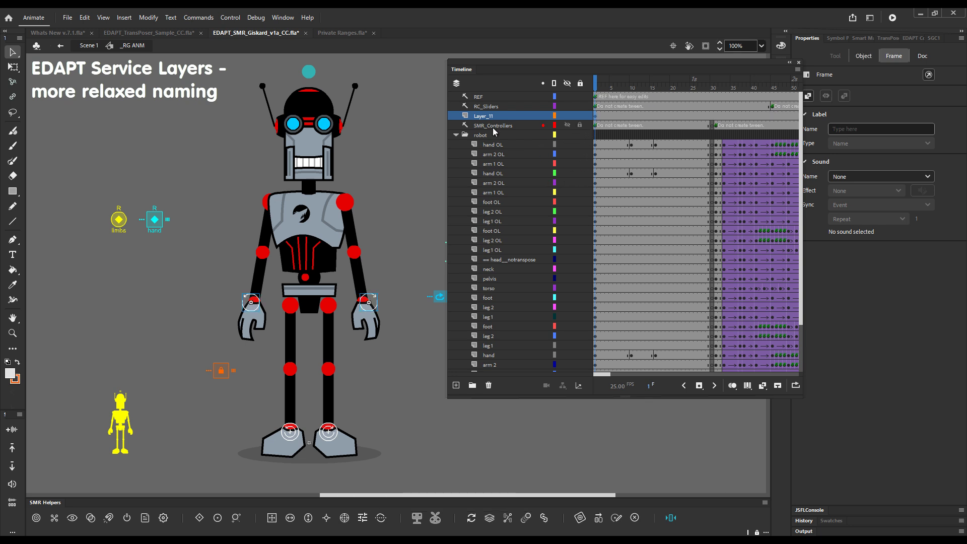
- Name the new layer SMR_Controllers_arms by copying the SMR_Controllers name and adding _arms
double_click(493, 125)
key(ctrl+c)
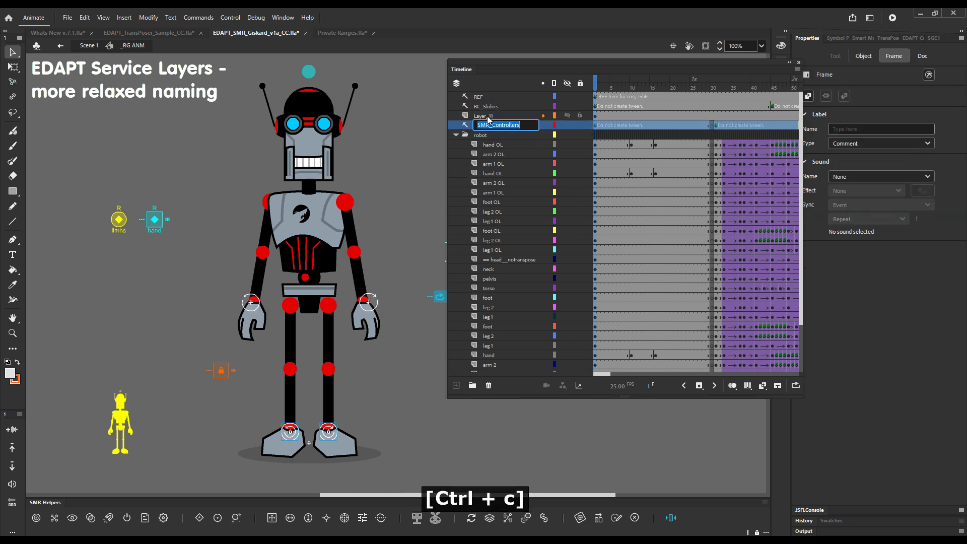
double_click(486, 115)
key(ctrl+v)
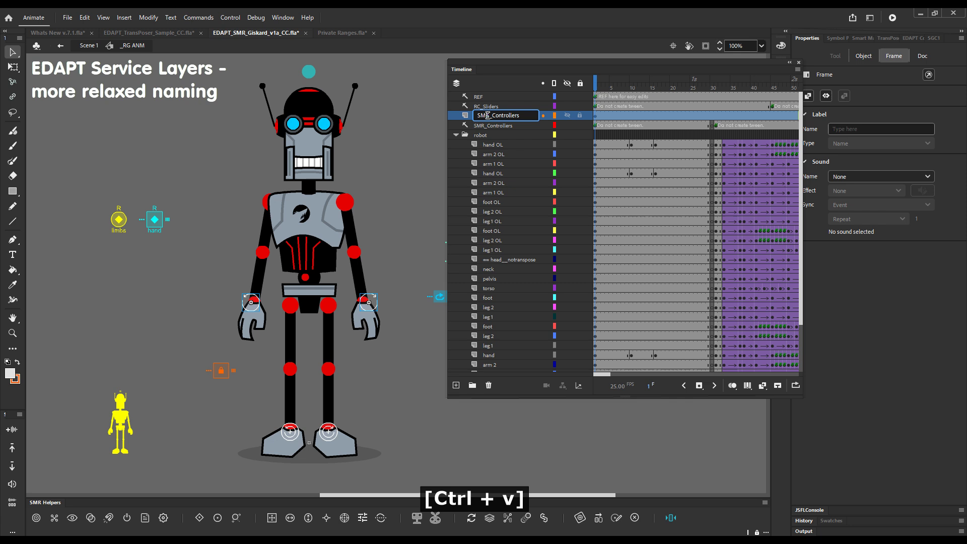
text(_)
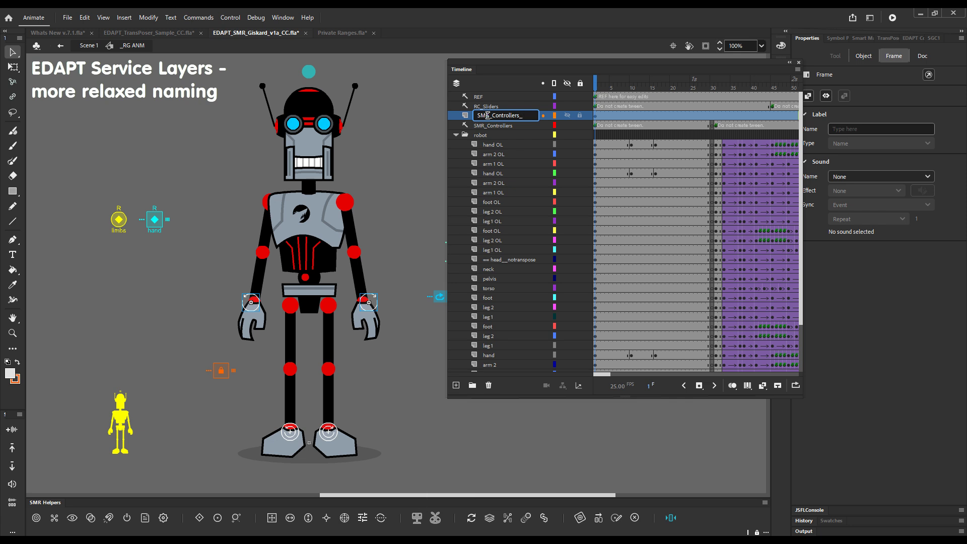
text(arms)
key(Return)
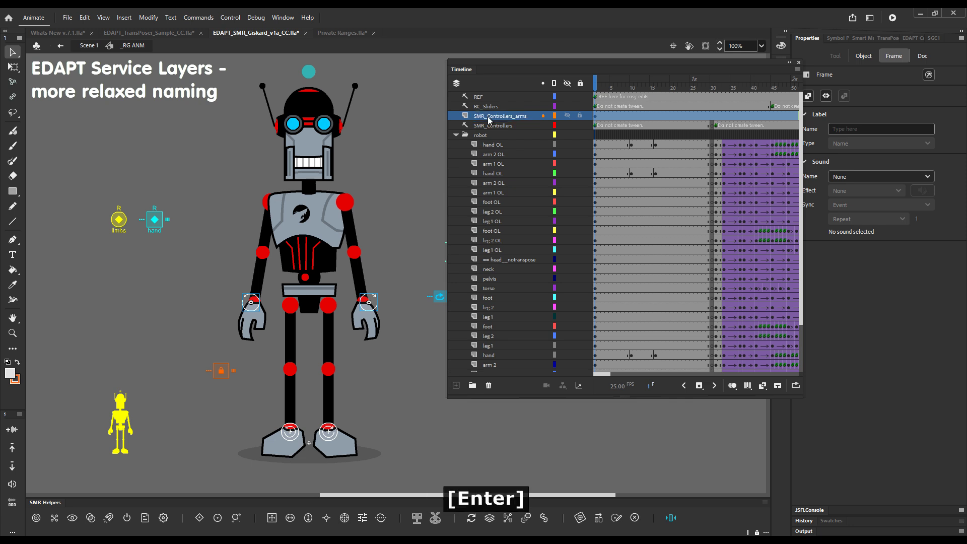
- Rename the original SMR_Controllers layer to SMR_Controllers_legs
click(512, 125)
double_click(512, 125)
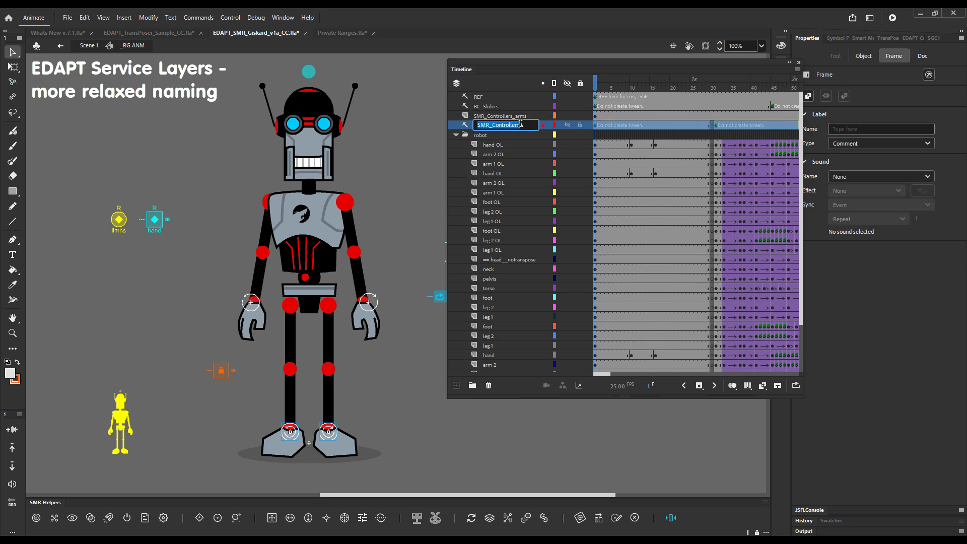
key(End)
text(_legs)
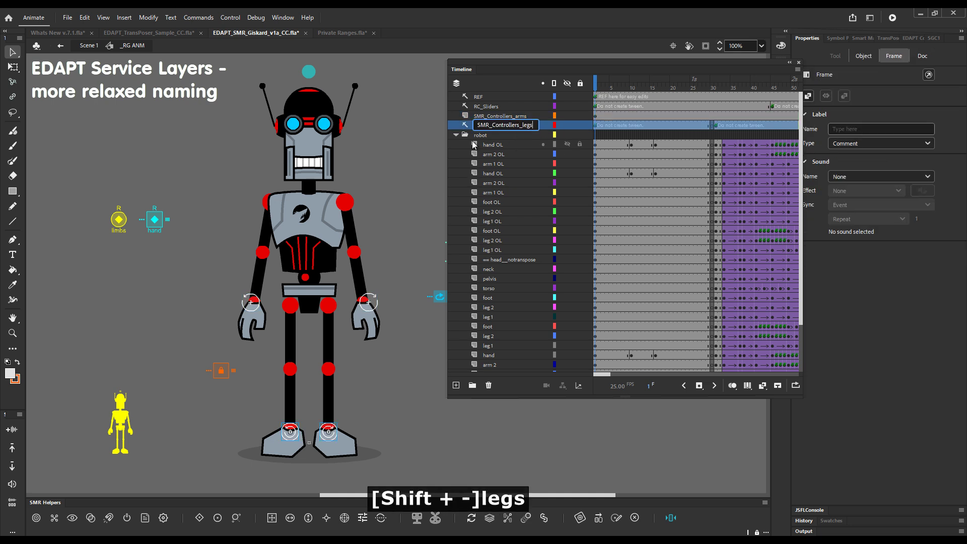
key(Return)
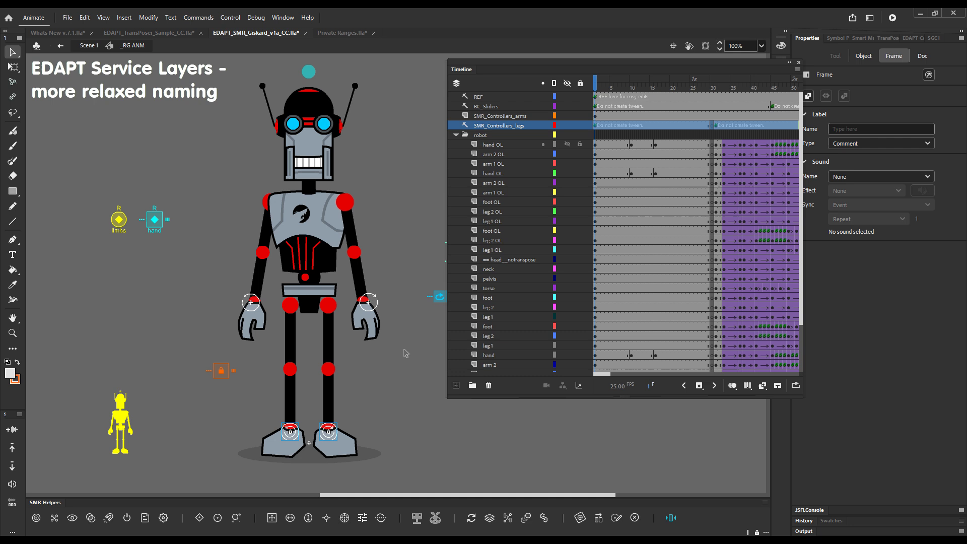
- Drag the right and left hand controllers to bend both arms at the elbows, then enlarge the Timeline panel
key(g)
mouse_move(369, 301)
mouse_down()
mouse_move(367, 271)
mouse_move(361, 299)
mouse_up()
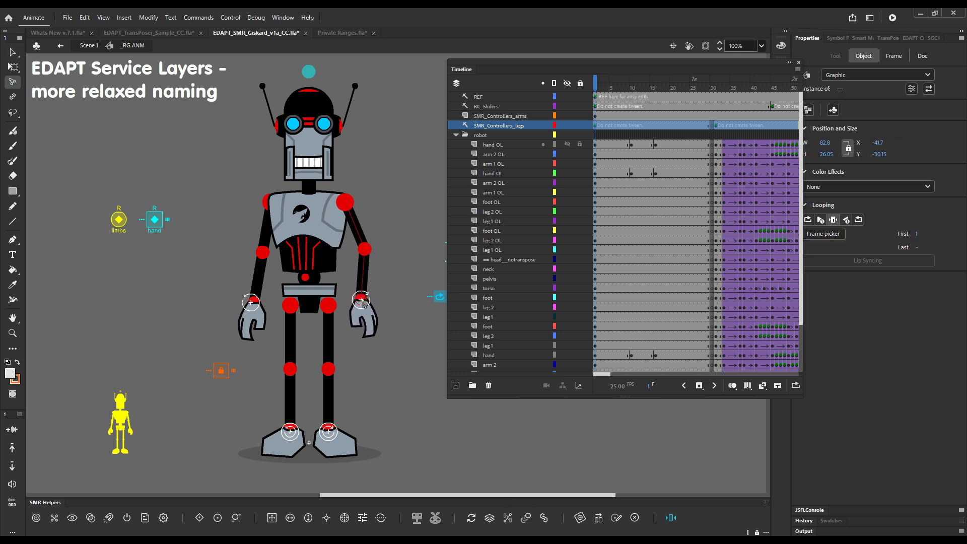
drag(248, 305, 226, 292)
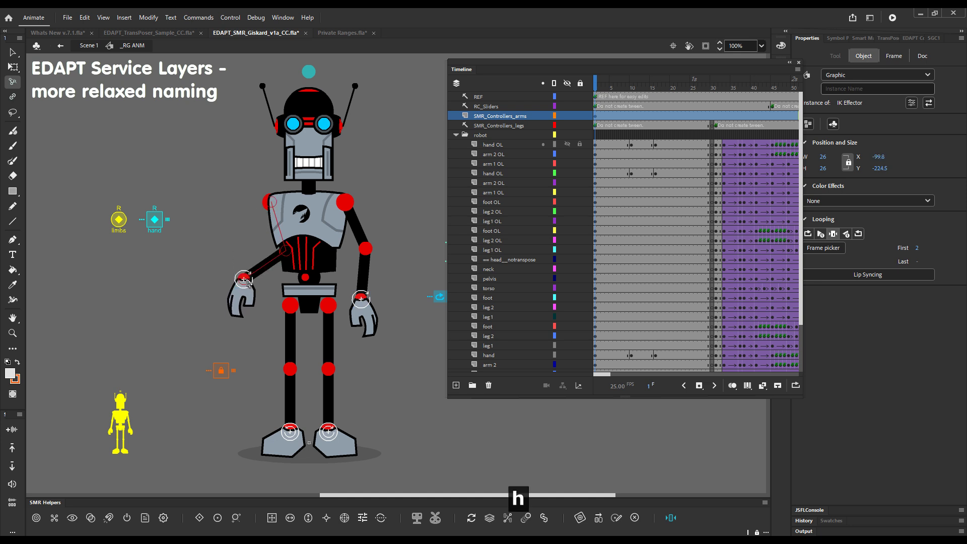
click(495, 438)
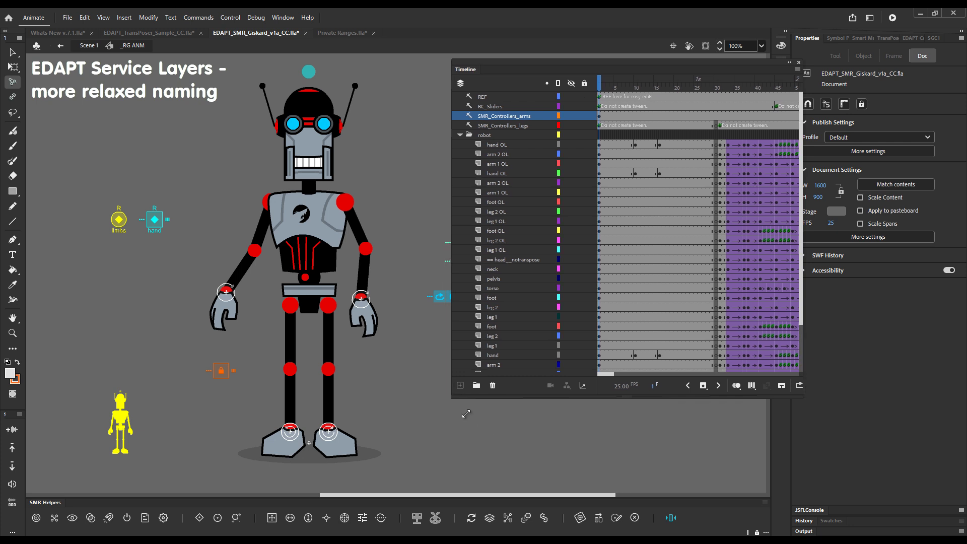
drag(448, 397, 499, 437)
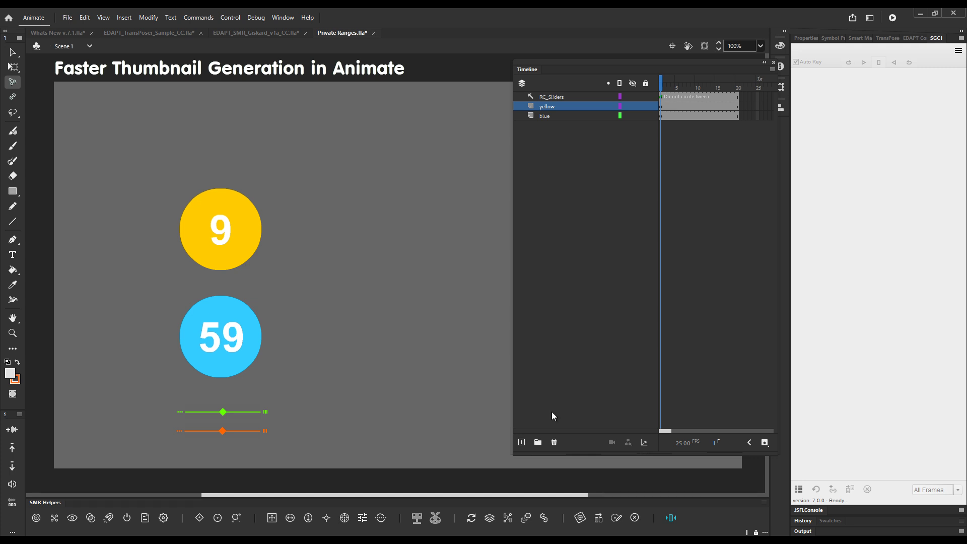
- Load frame thumbnails in the SGC1 panel for the yellow circle, then for the blue 59 circle
click(246, 239)
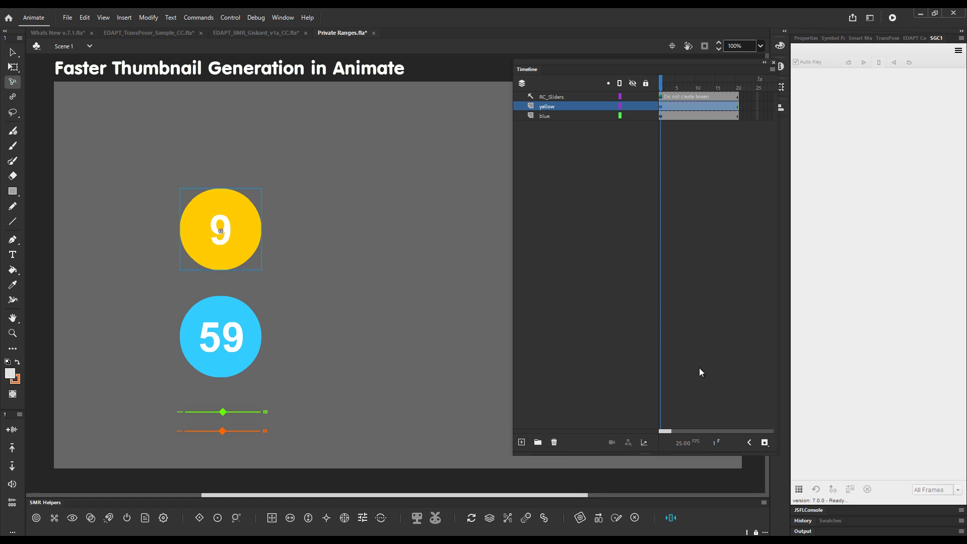
click(799, 488)
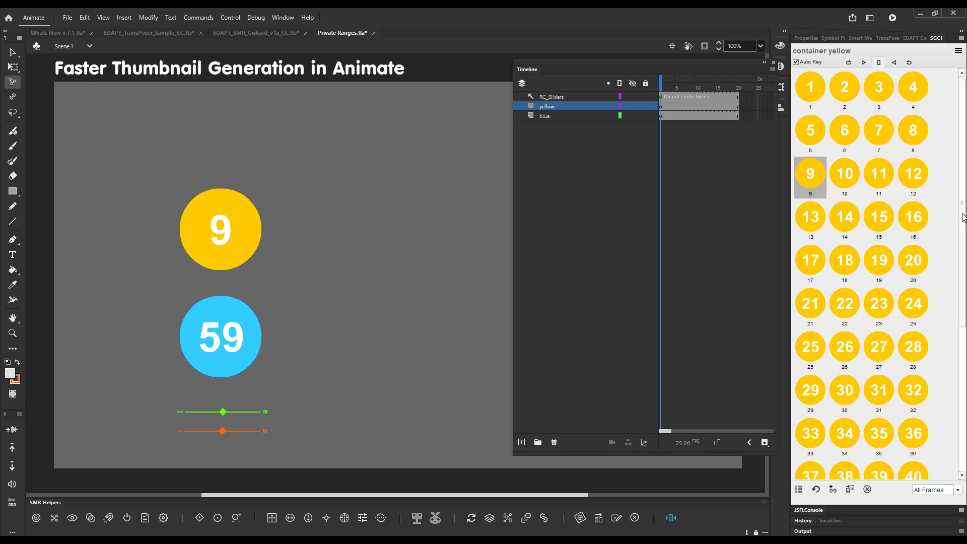
scroll(879, 274, down, 5)
scroll(957, 190, up, 5)
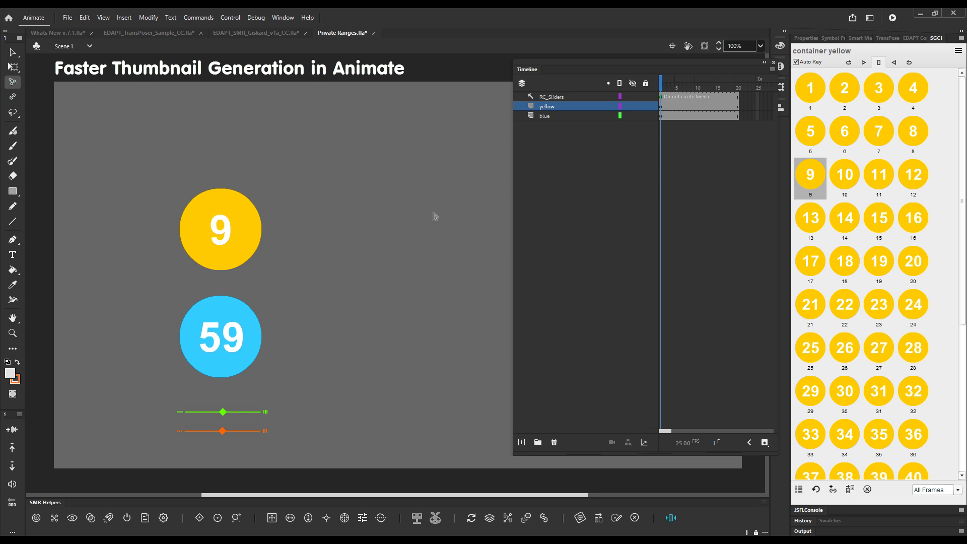
click(222, 349)
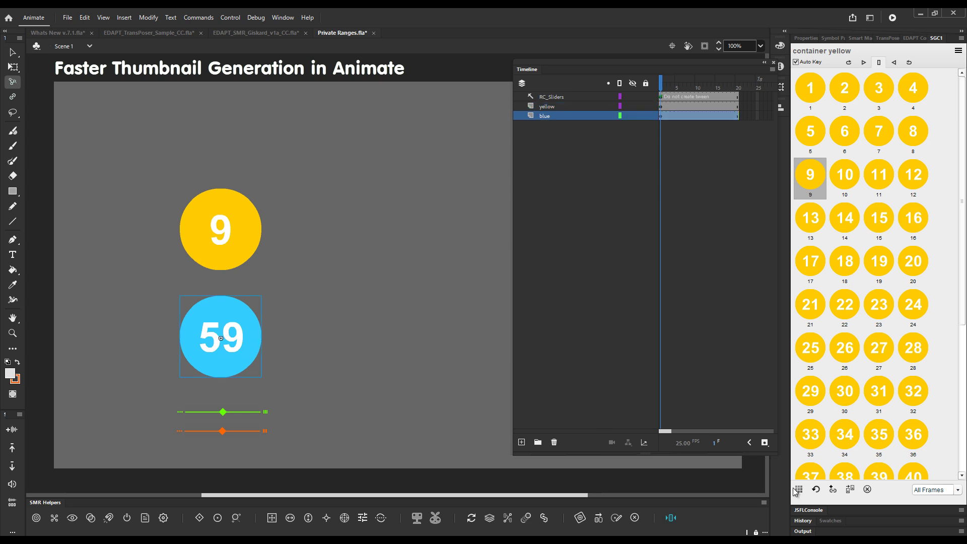
click(453, 272)
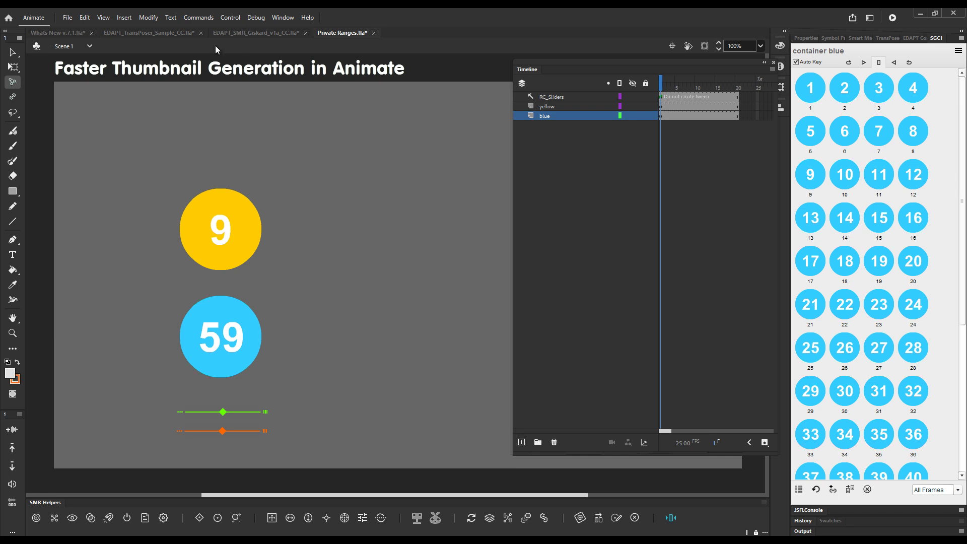
- Return to EDAPT_TransPoser_Sample_CC.fla and load the bun head REF pose thumbnails in the TransPoser panel
click(141, 32)
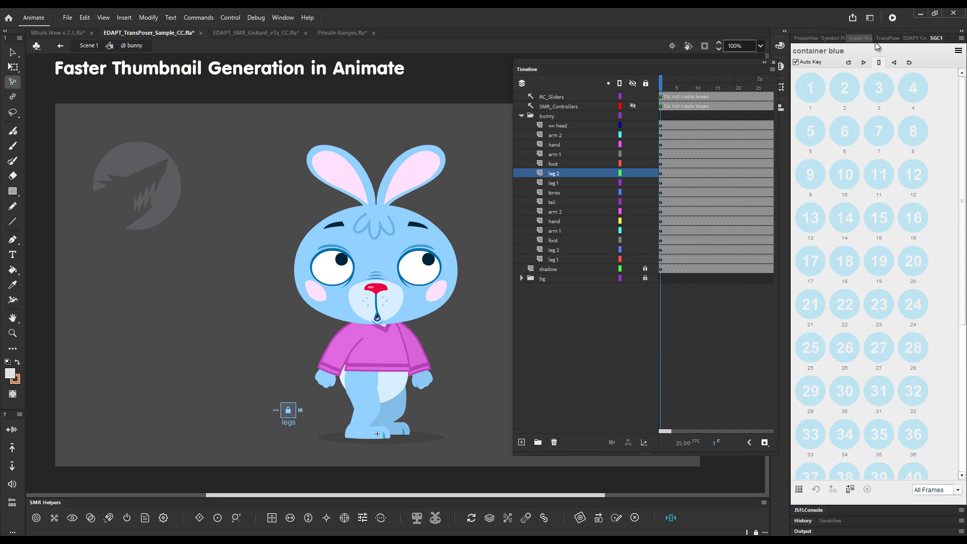
click(888, 38)
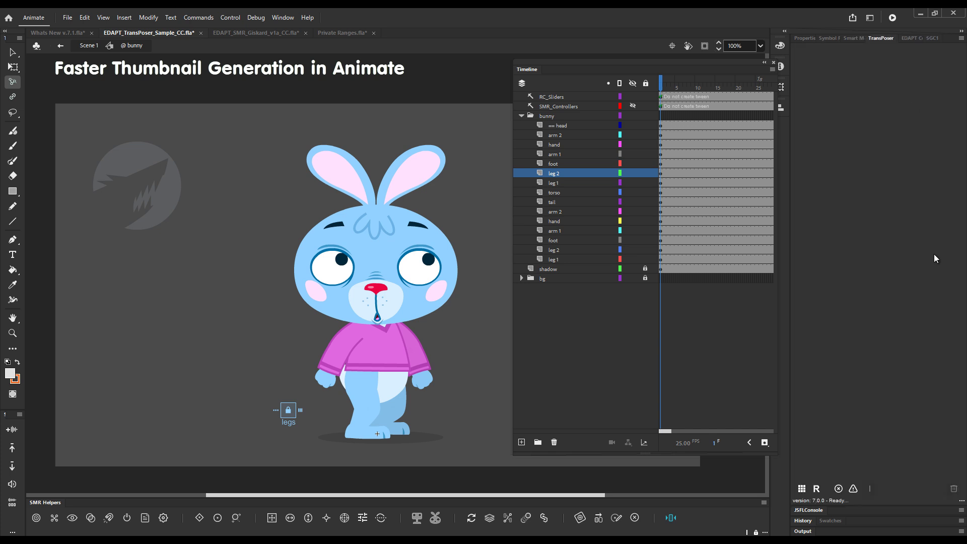
click(801, 489)
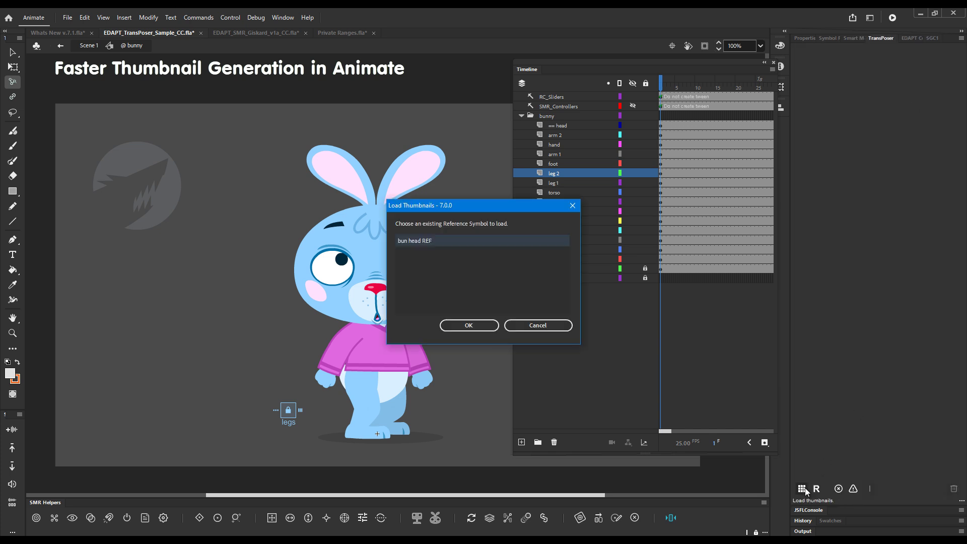
click(487, 325)
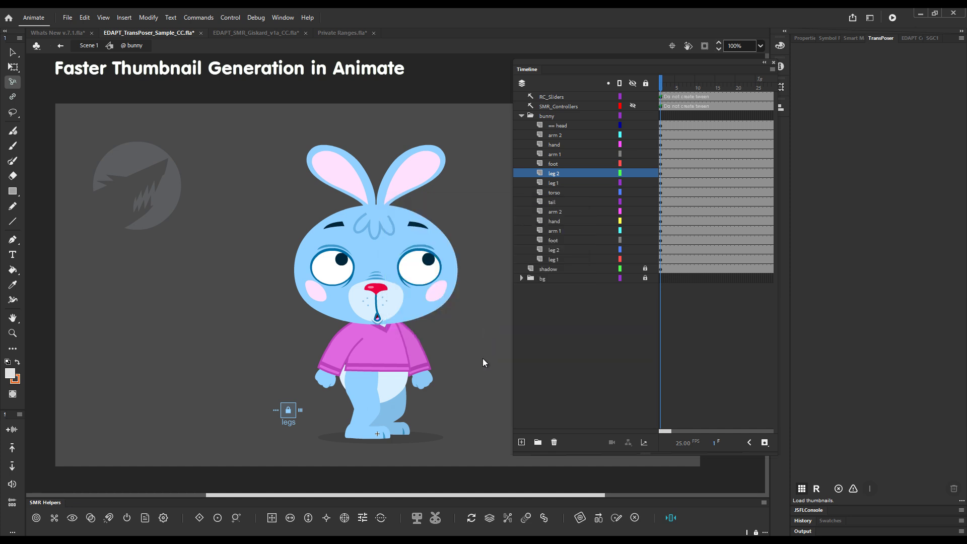